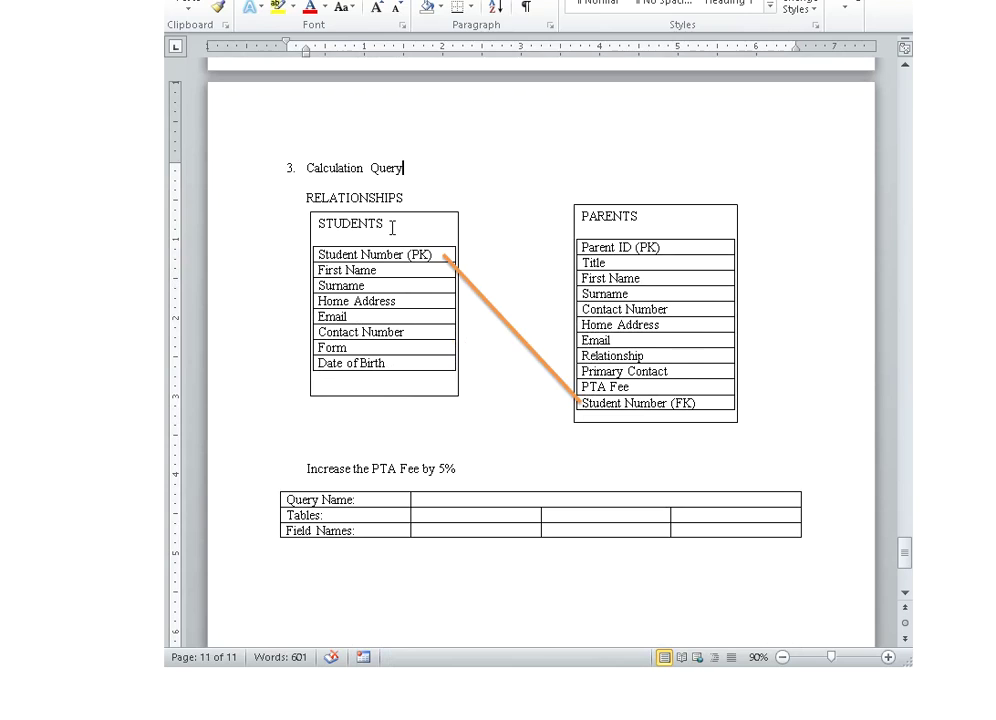
{"action": "left_click", "coordinate": [393, 228]}
{"action": "left_click", "coordinate": [664, 224]}
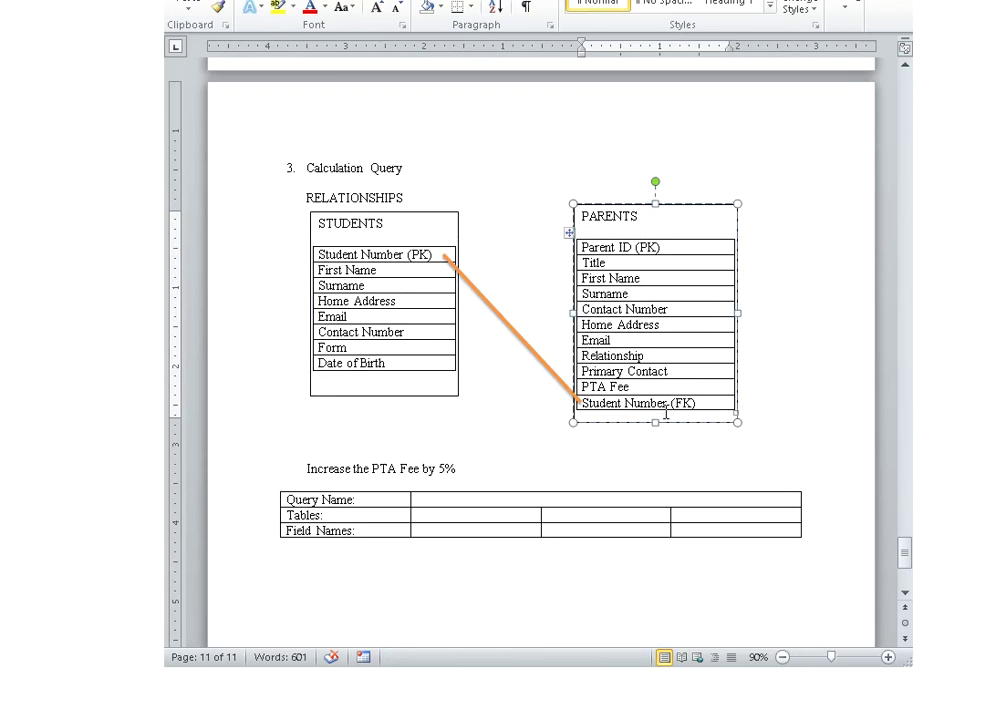
{"action": "scroll", "coordinate": [600, 405], "scroll_direction": "down", "scroll_amount": 1}
{"action": "left_click", "coordinate": [486, 425]}
{"action": "left_click", "coordinate": [488, 431]}
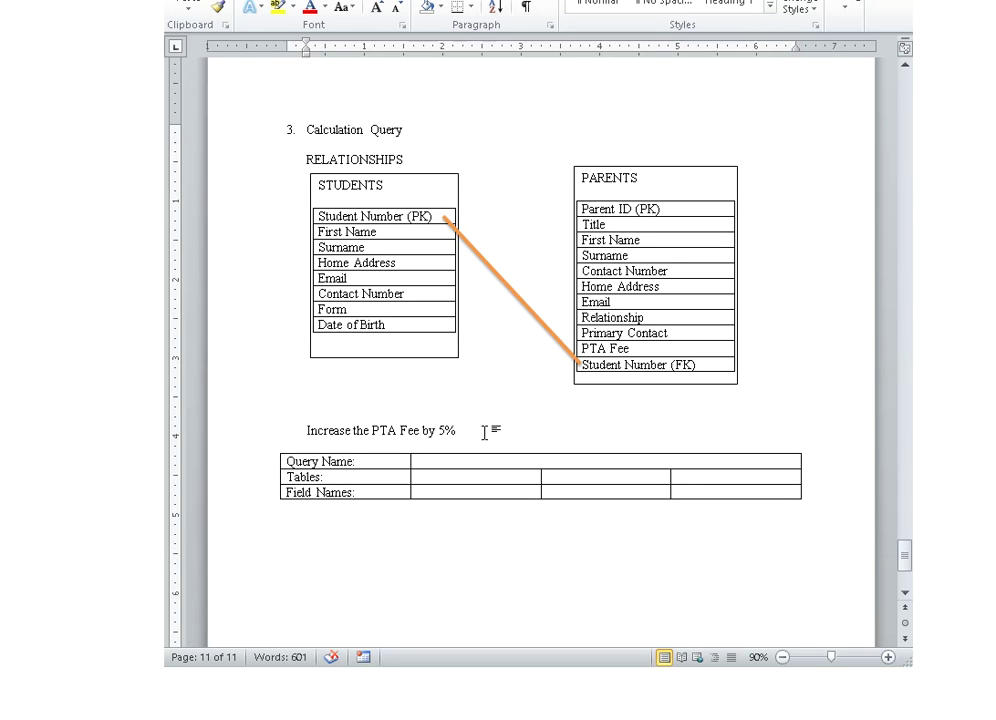
- Add the heading "MATHS!!" on its own line between the relationship diagram and the "Increase the PTA Fee by 5%" line
{"action": "left_click", "coordinate": [389, 409]}
{"action": "key", "text": "Return"}
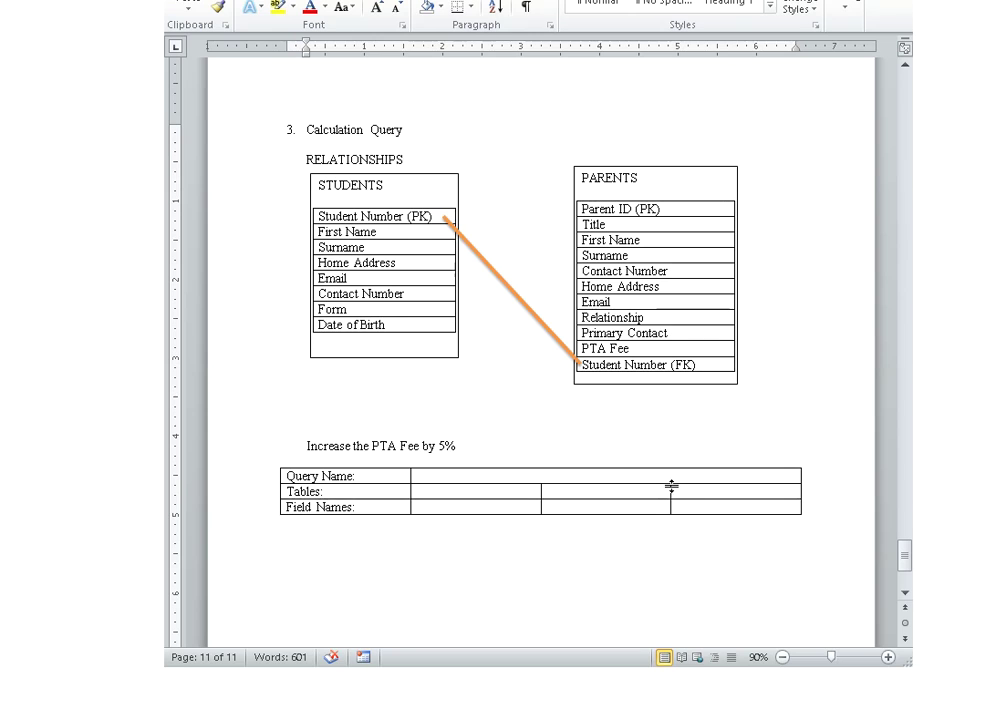
{"action": "type", "text": "MATHS!!"}
{"action": "key", "text": "Return"}
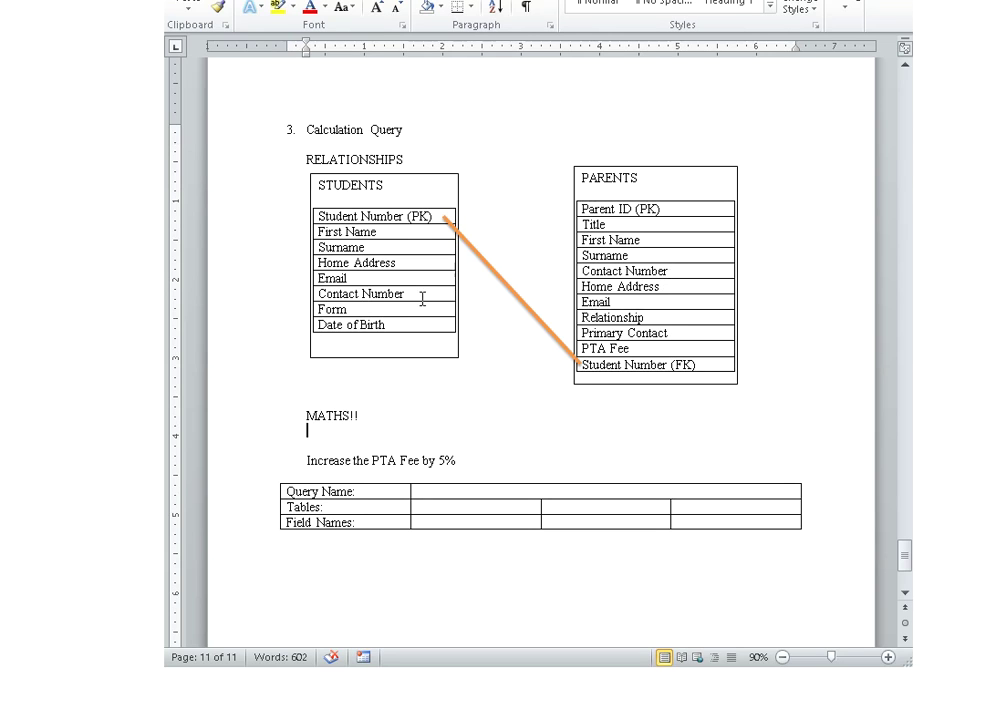
{"action": "left_click", "coordinate": [689, 336]}
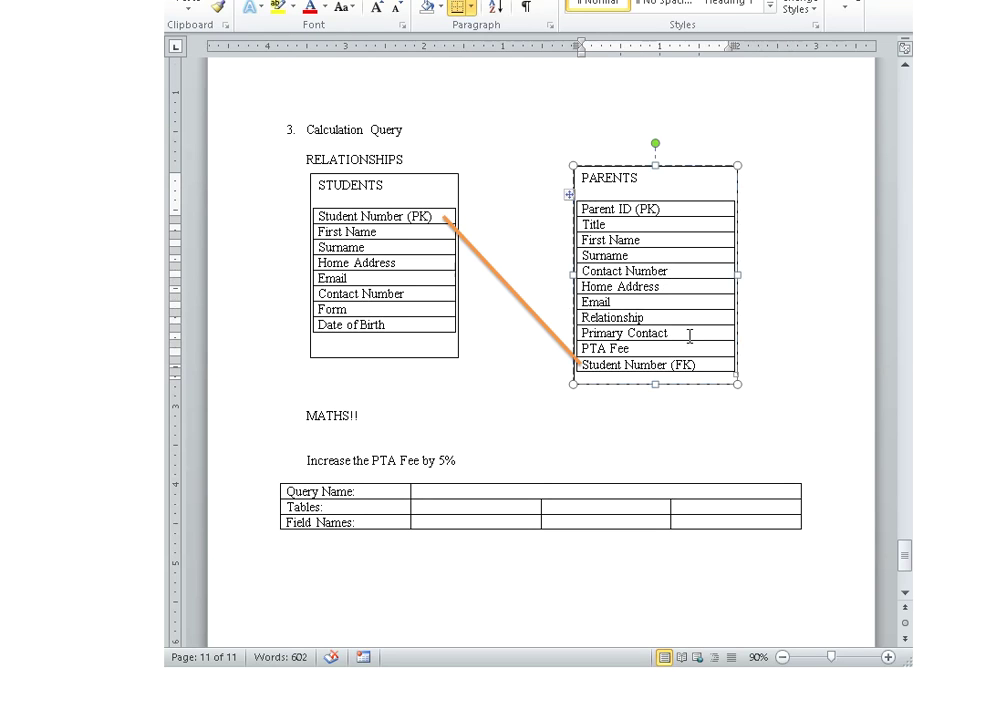
{"action": "left_click", "coordinate": [714, 478]}
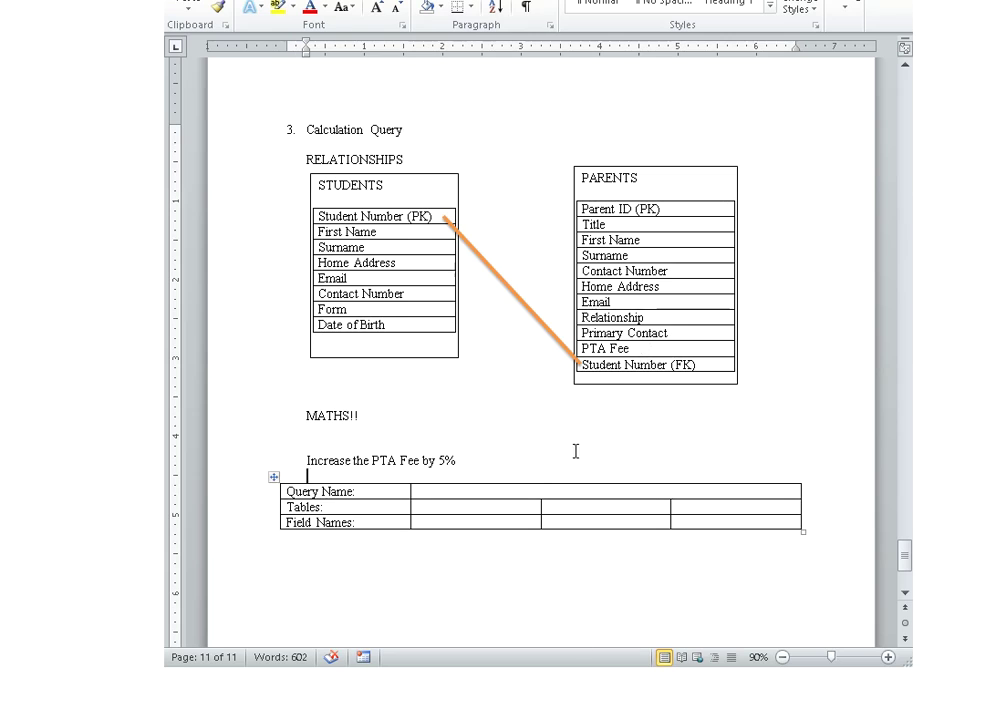
{"action": "left_click", "coordinate": [628, 349]}
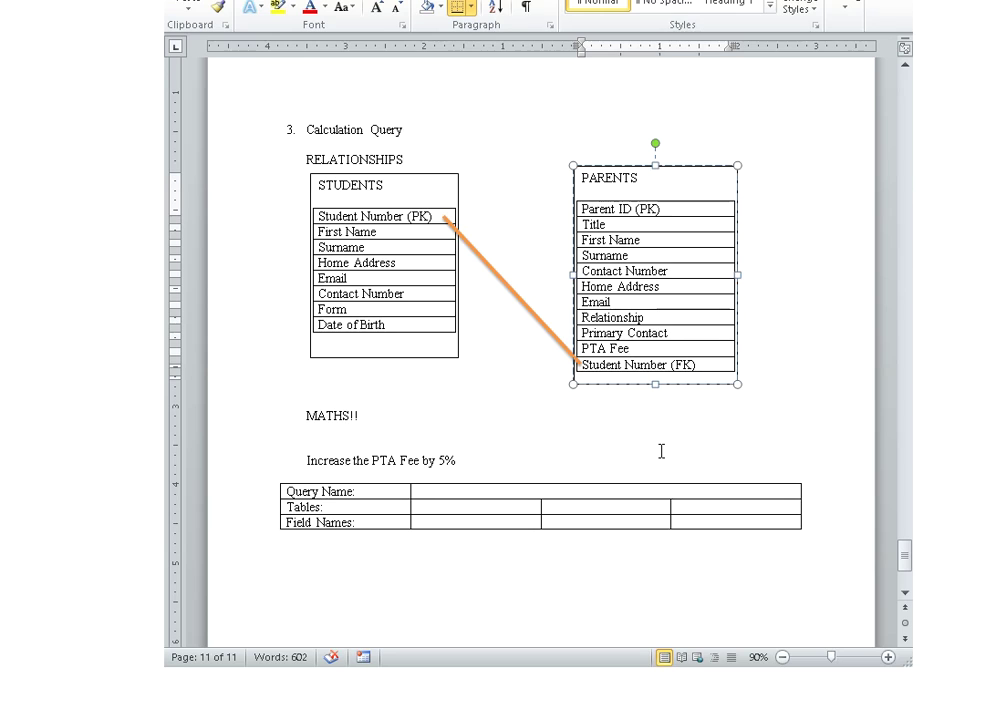
- Below the MATHS!! heading, leave a blank line and write "AnsFieldName = Table.FieldName operator"
{"action": "left_click", "coordinate": [389, 432]}
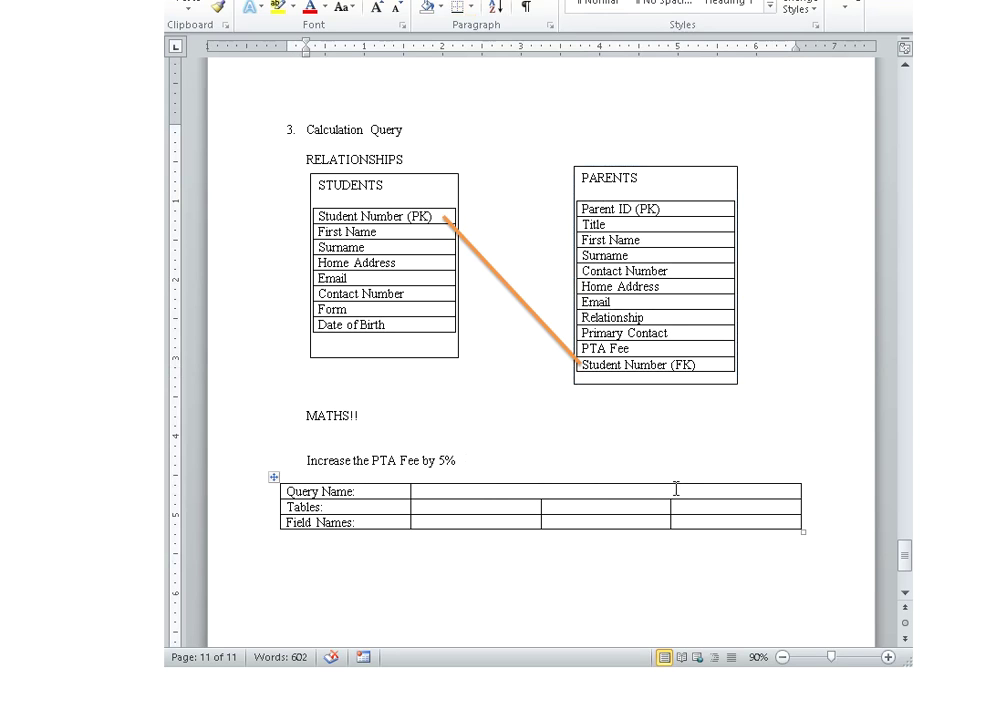
{"action": "key", "text": "Return"}
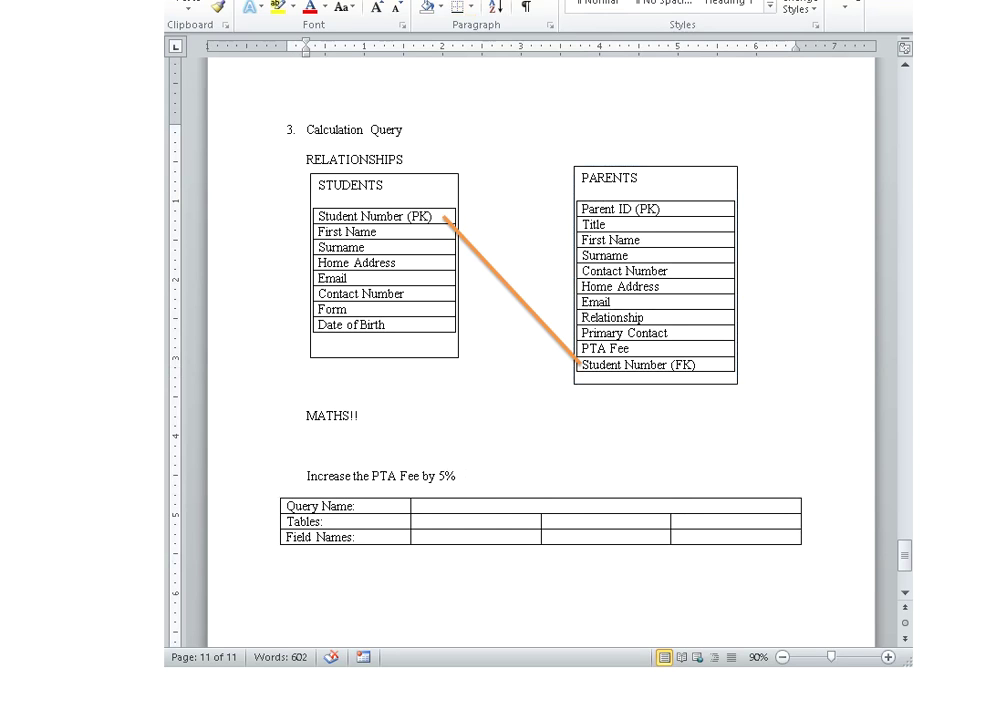
{"action": "type", "text": "A"}
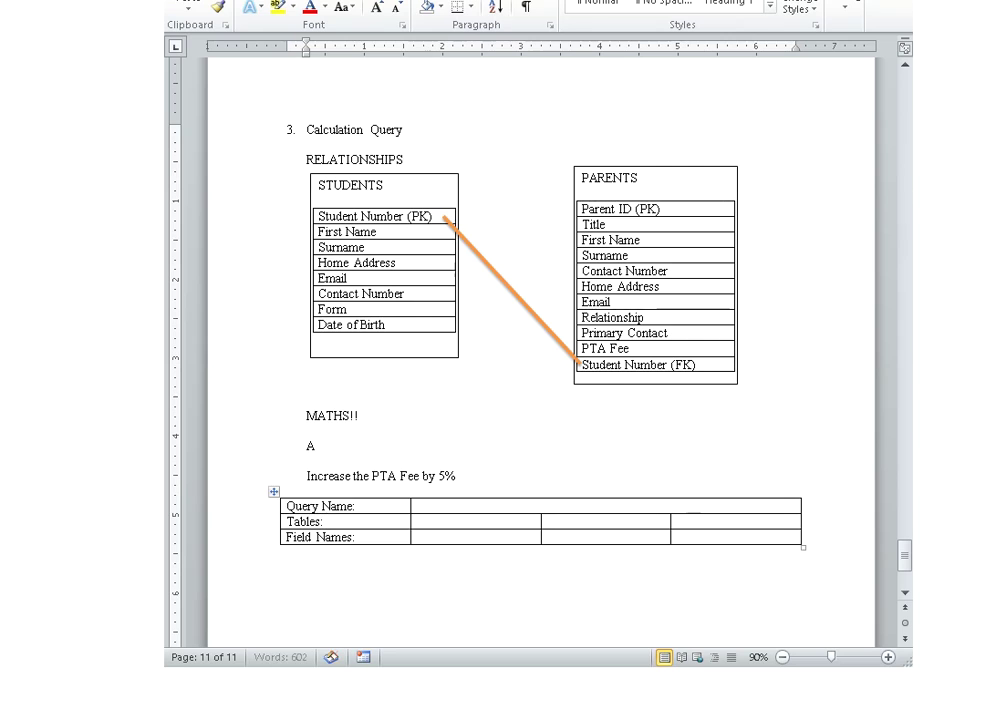
{"action": "type", "text": "nsFieldName"}
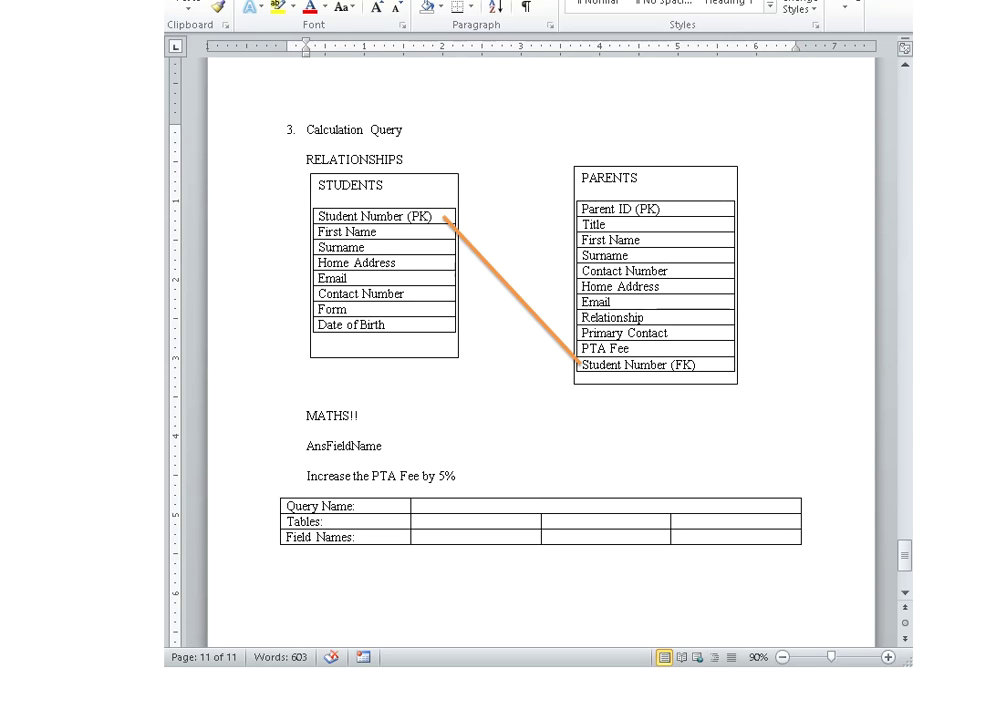
{"action": "type", "text": " ="}
{"action": "type", "text": "Table.FieldNmae"}
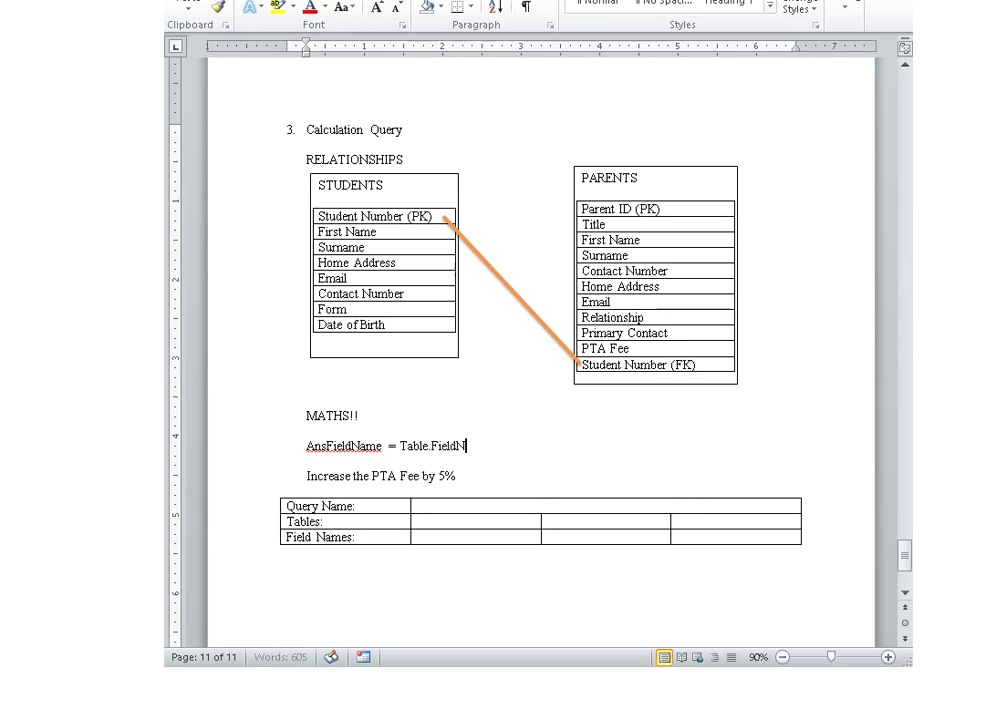
{"action": "key", "text": "BackSpace"}
{"action": "key", "text": "BackSpace"}
{"action": "type", "text": "me"}
{"action": "type", "text": "  oper"}
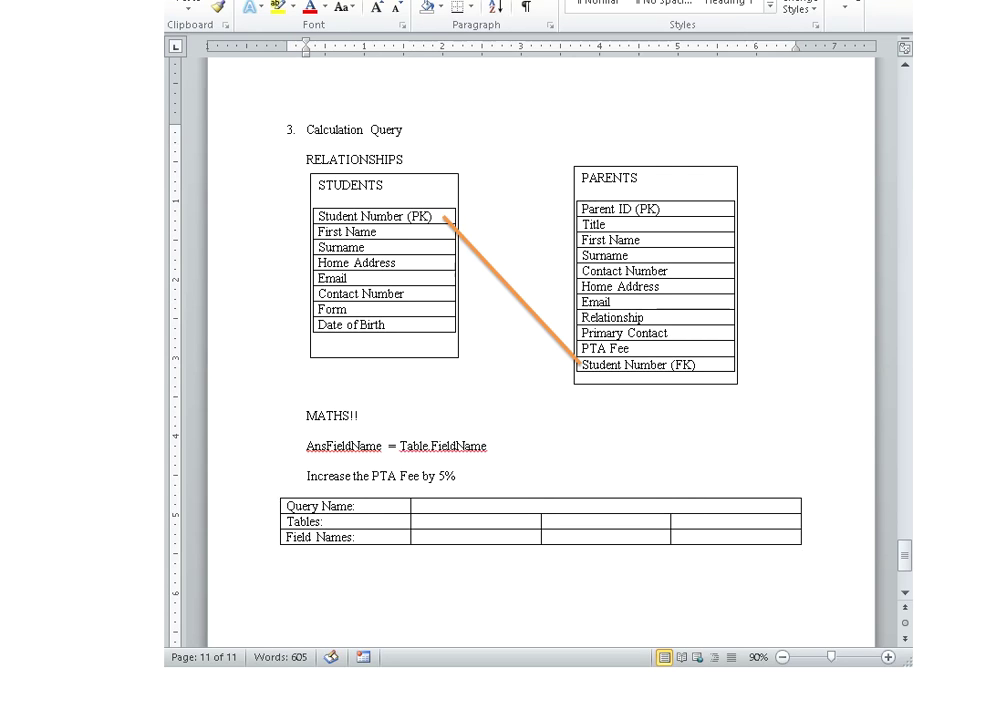
{"action": "type", "text": "ator"}
- Add a line below the formula listing the arithmetic operators "- + / *"
{"action": "key", "text": "Return"}
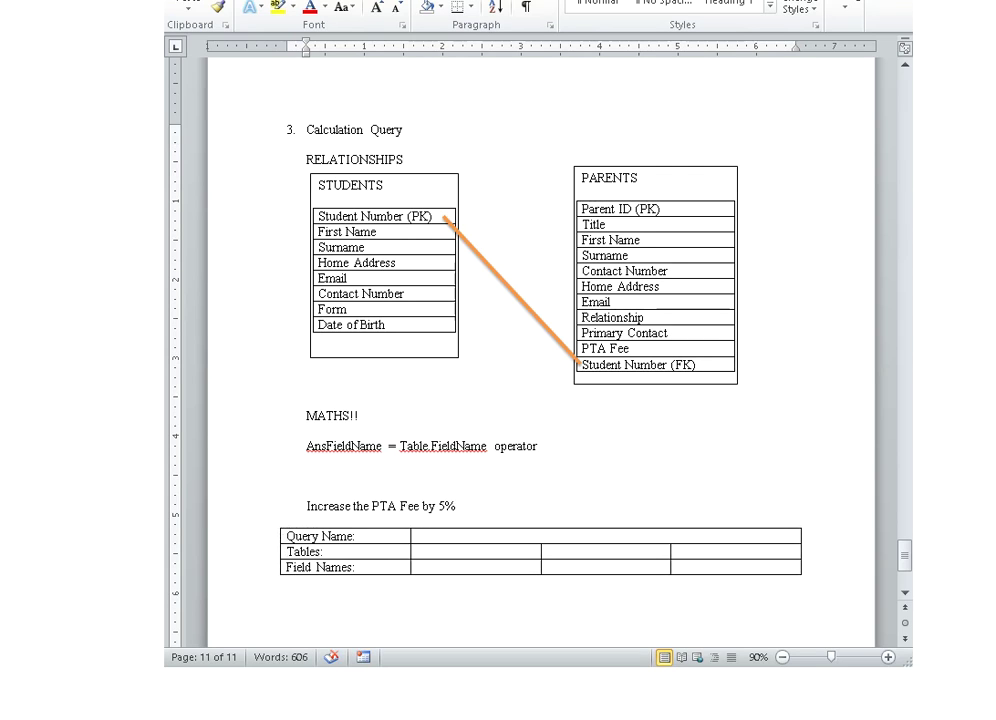
{"action": "type", "text": "-   + / *"}
{"action": "key", "text": "Left"}
- Complete the formula line by adding "Table1.FieldName1" after the word operator
{"action": "double_click", "coordinate": [581, 454]}
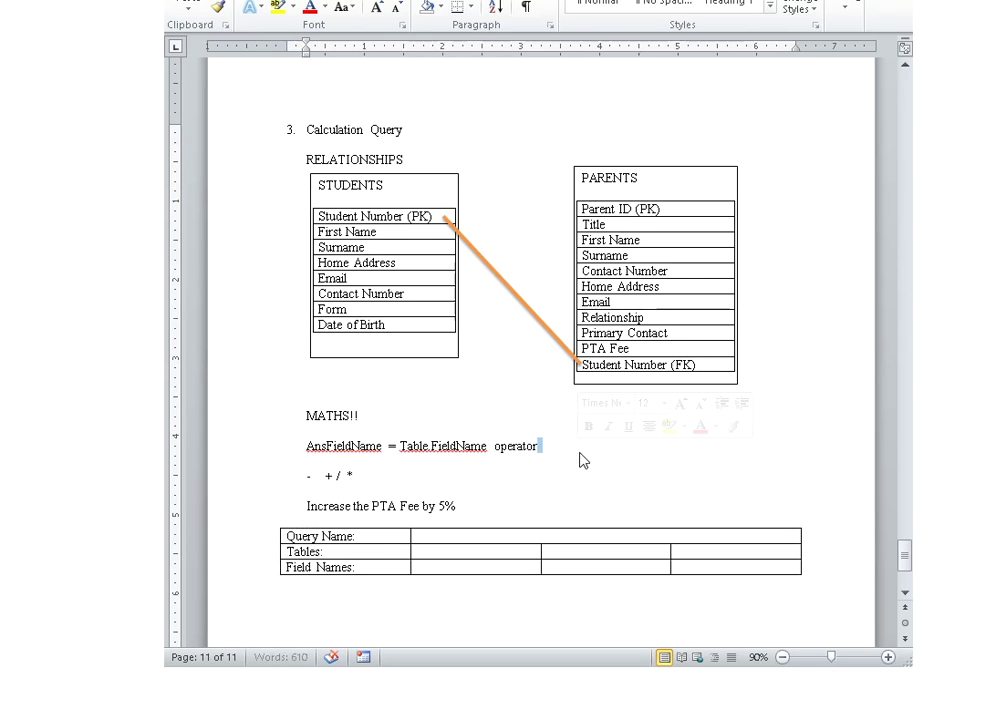
{"action": "key", "text": "Left"}
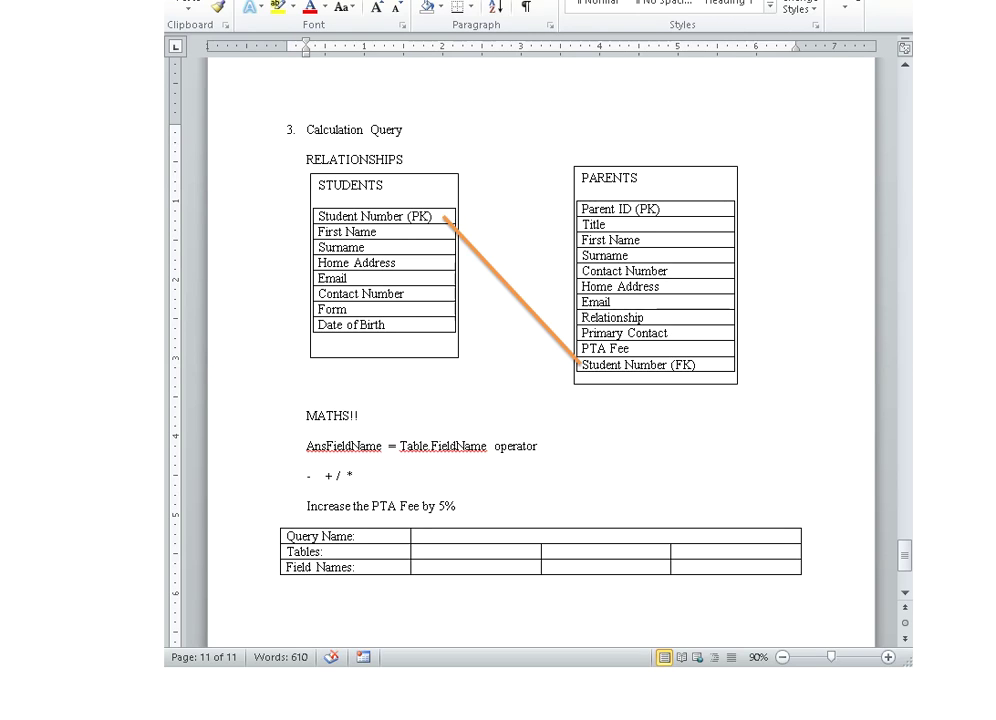
{"action": "type", "text": "Table1.FieldNm"}
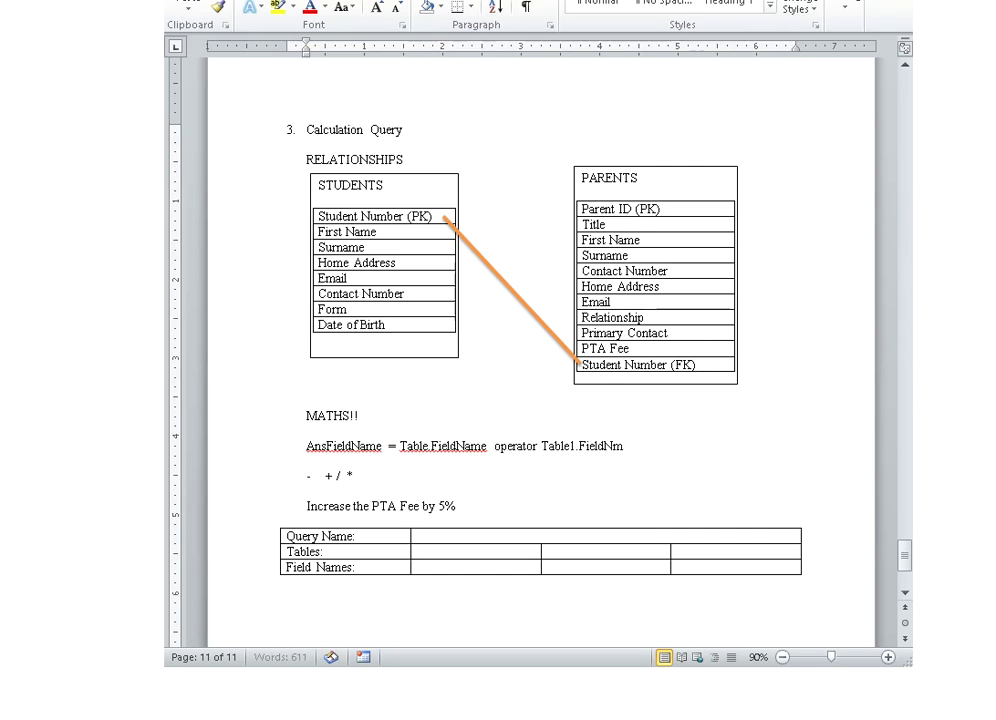
{"action": "key", "text": "BackSpace"}
{"action": "type", "text": "ame1"}
- Add a second formula line reading "AnsFieldName = TableName.FieldName operator value" directly below the first
{"action": "key", "text": "Return"}
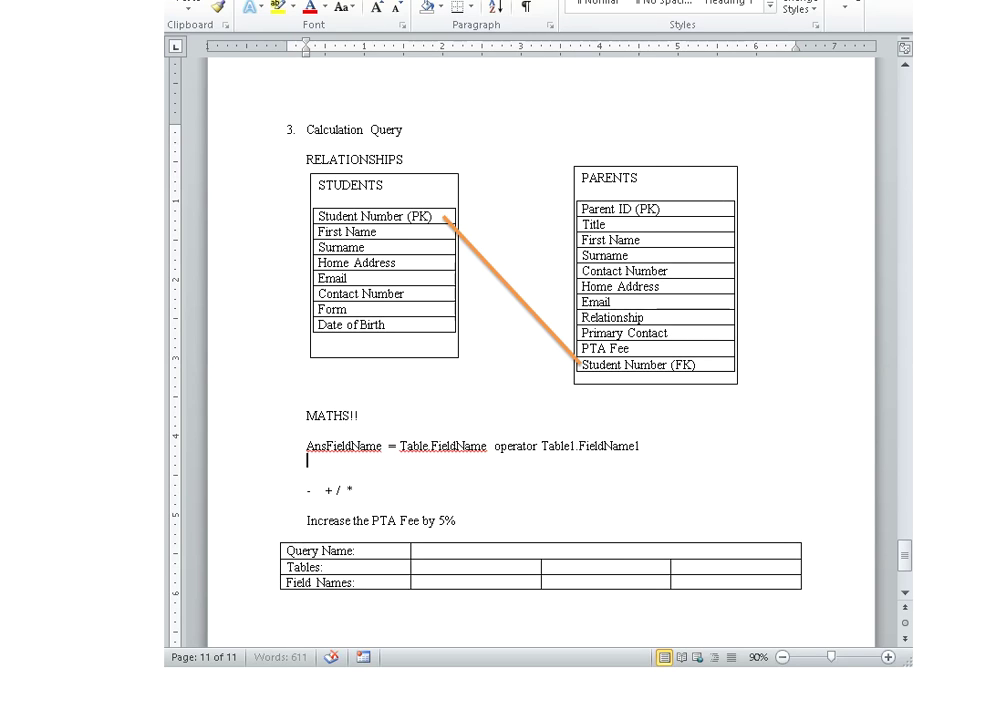
{"action": "type", "text": "AnsFieldName"}
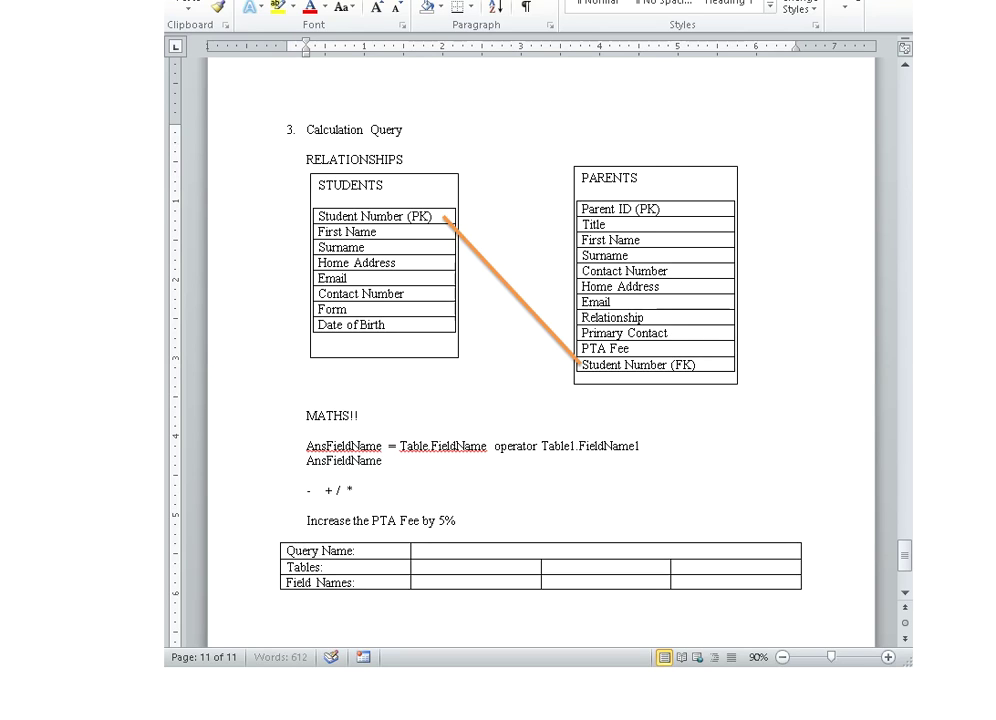
{"action": "type", "text": " = Table"}
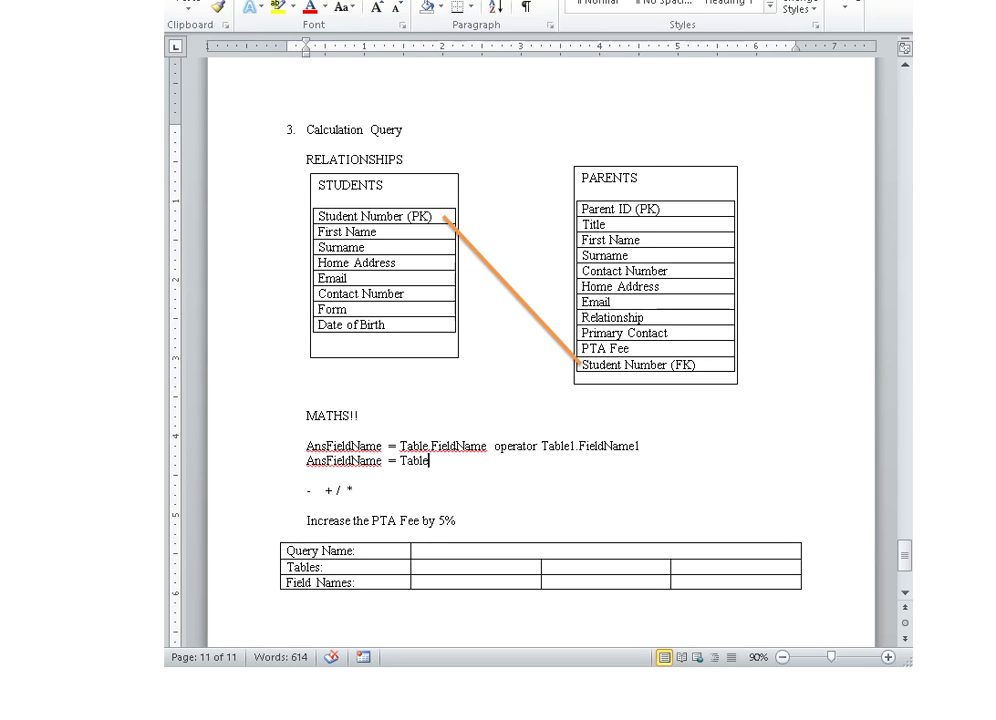
{"action": "type", "text": "Name"}
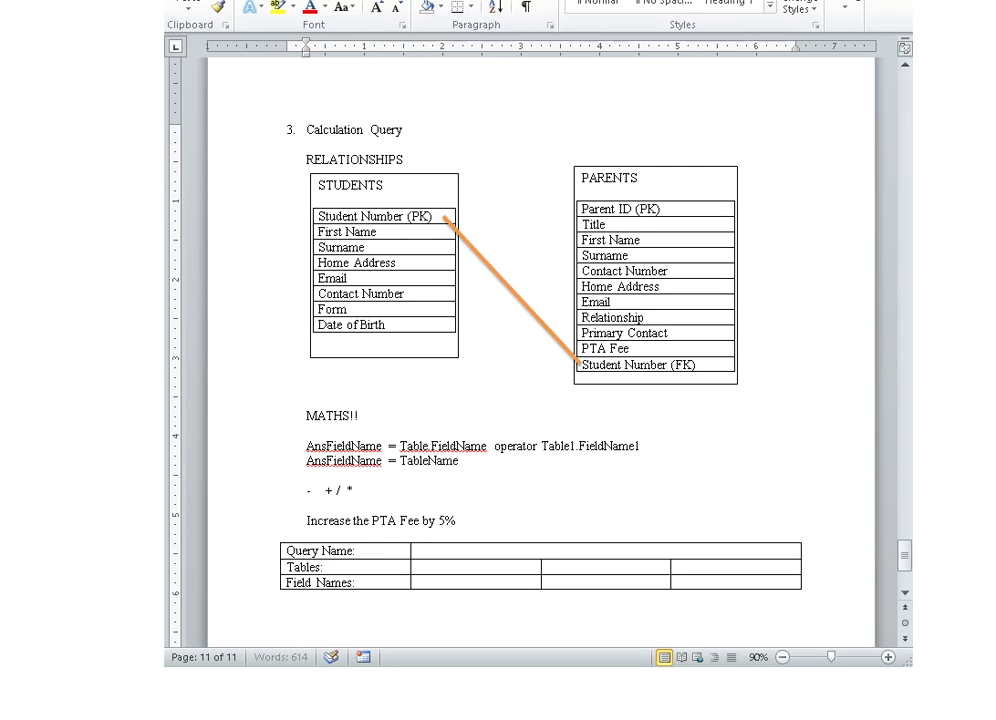
{"action": "type", "text": ".FieldName "}
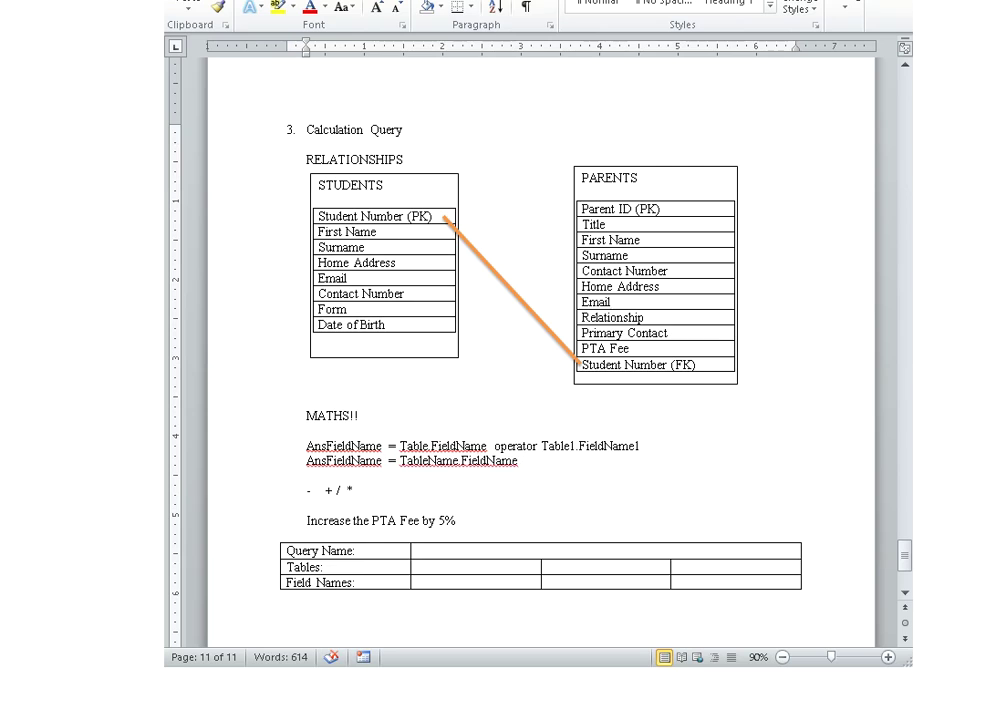
{"action": "type", "text": "operator "}
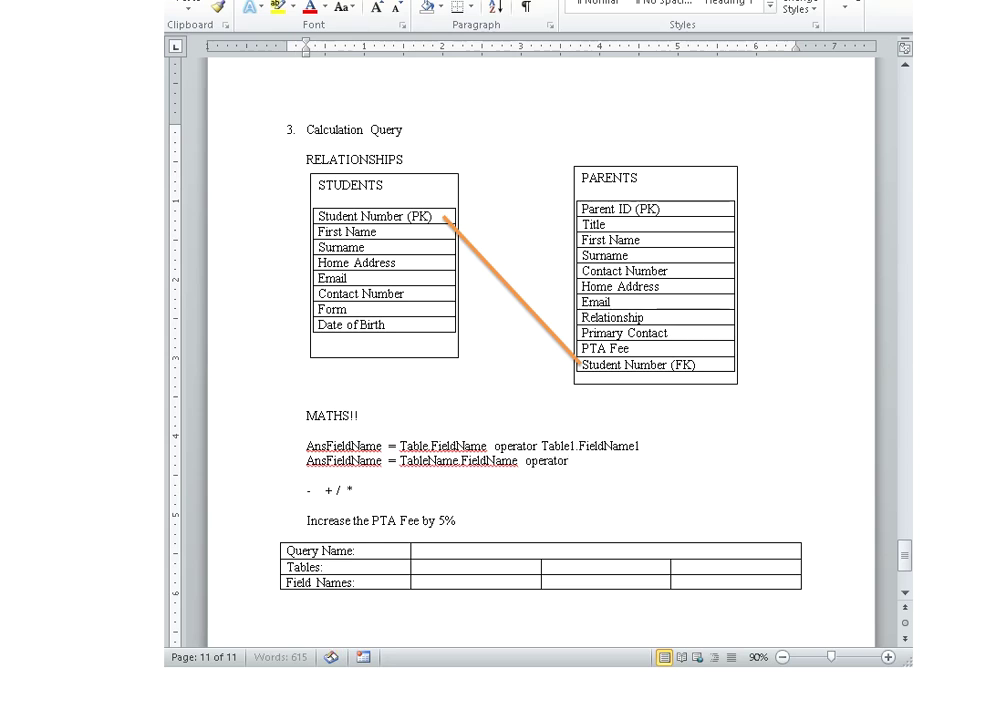
{"action": "type", "text": "value"}
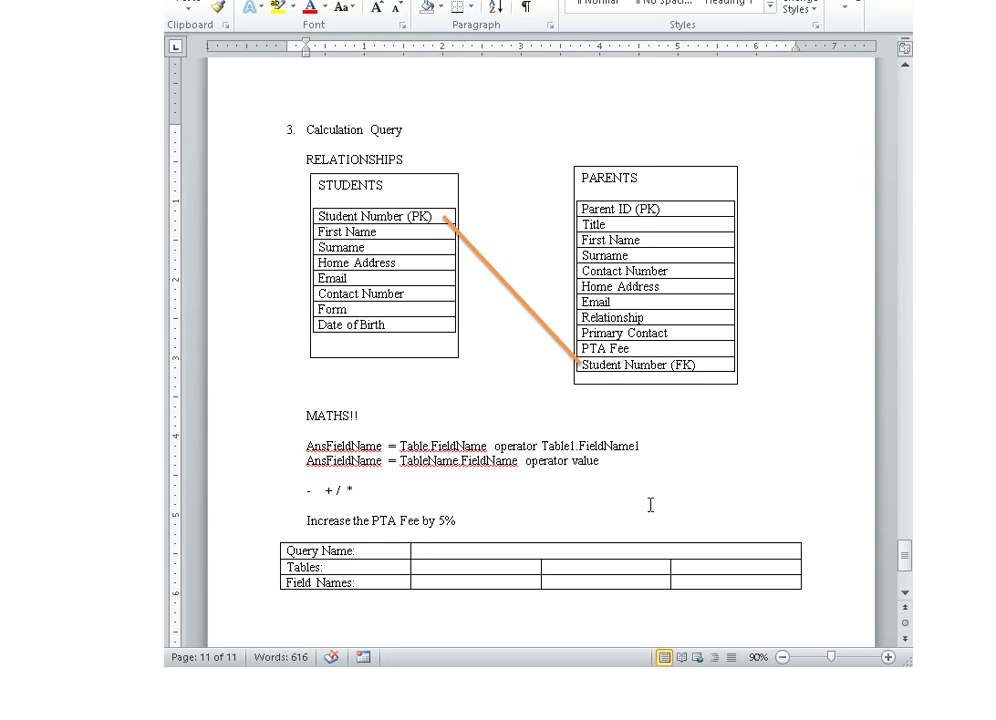
- In the first formula, change "Table" to "TableName" and "Table1" to "Table1Name"
{"action": "left_click", "coordinate": [430, 446]}
{"action": "type", "text": "Nmae"}
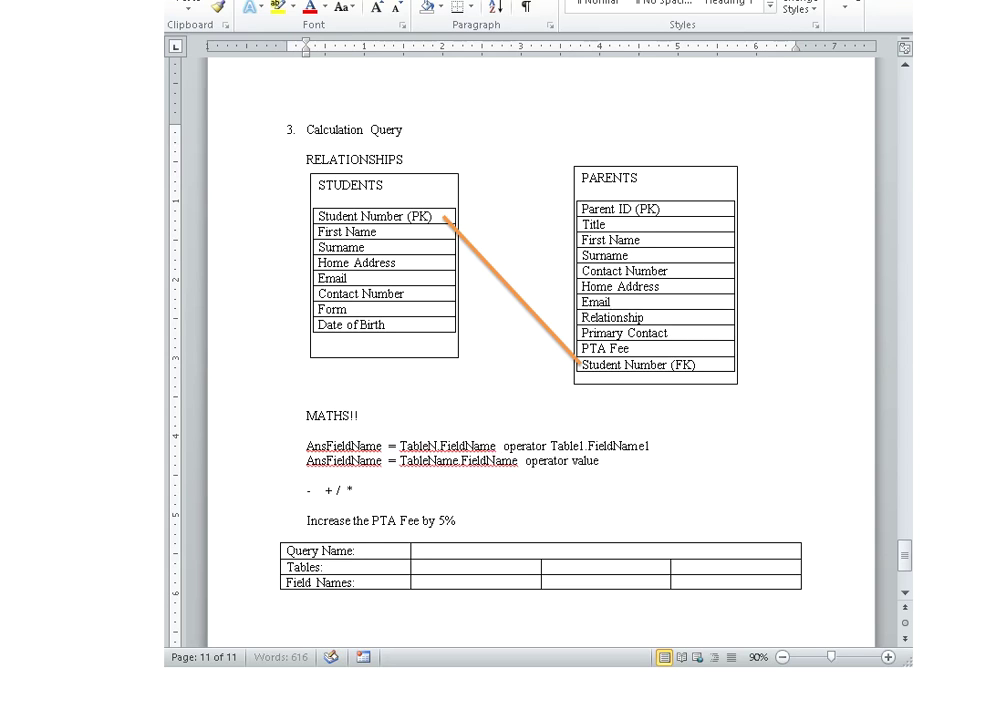
{"action": "key", "text": "BackSpace"}
{"action": "key", "text": "BackSpace"}
{"action": "key", "text": "BackSpace"}
{"action": "key", "text": "BackSpace"}
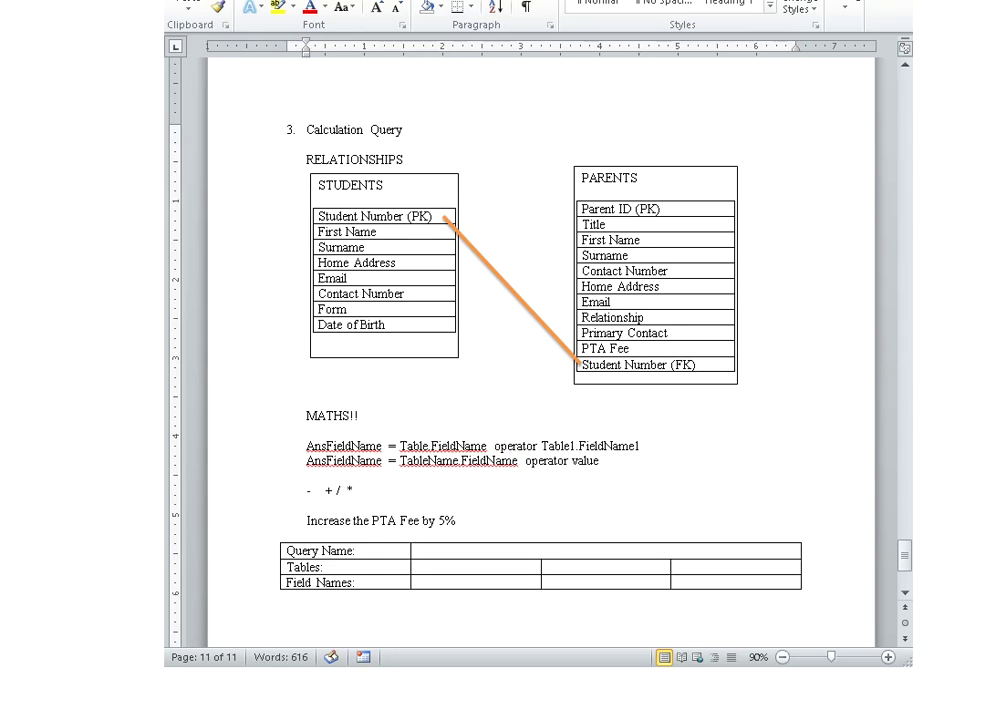
{"action": "type", "text": "Name"}
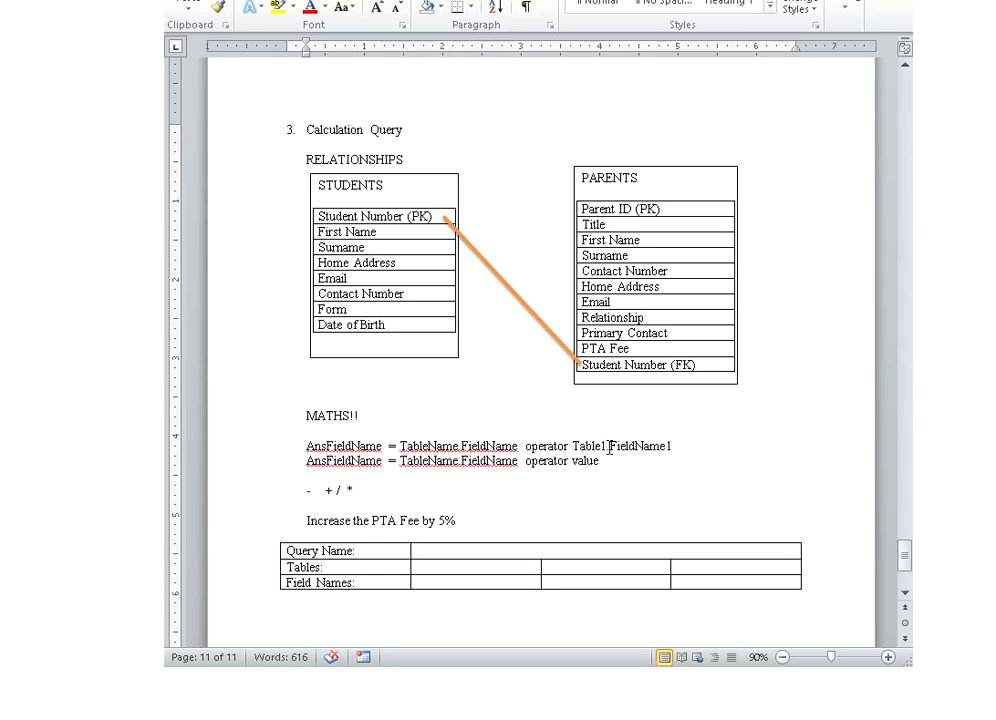
{"action": "left_click", "coordinate": [603, 447]}
{"action": "type", "text": "Name."}
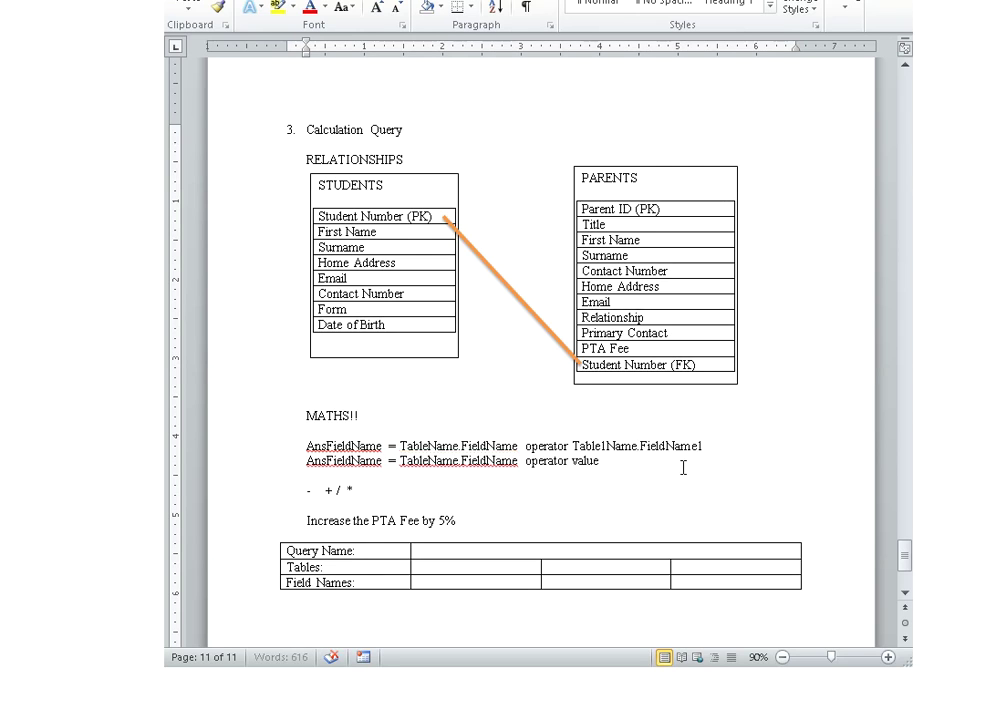
- Add brackets "( )" to the end of the arithmetic operators line
{"action": "key", "text": "Down"}
{"action": "key", "text": "Down"}
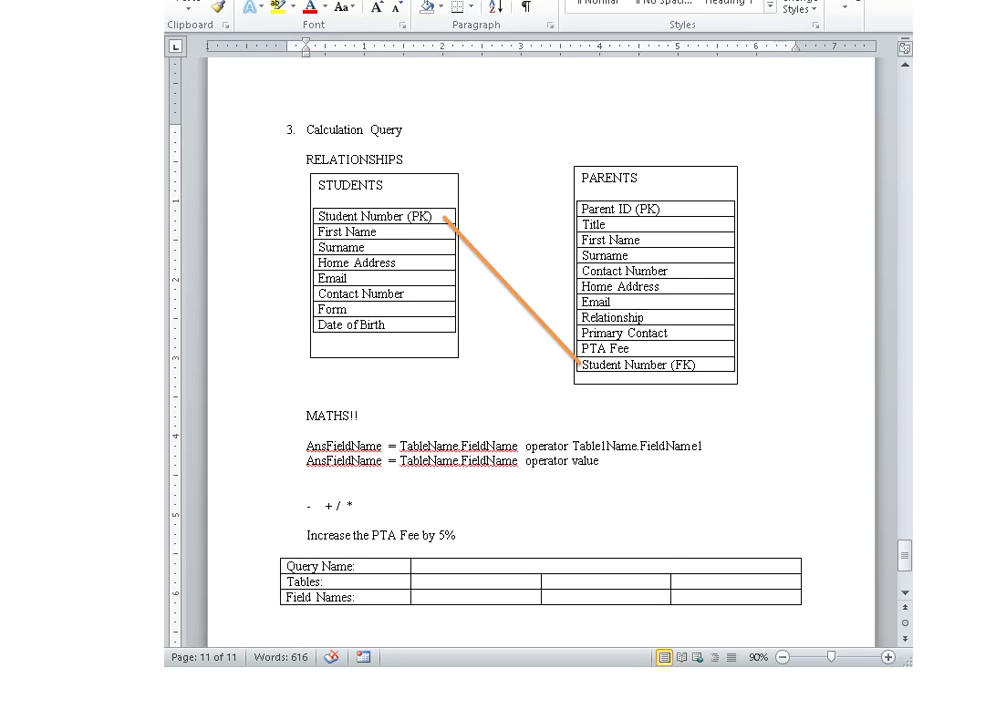
{"action": "left_click", "coordinate": [460, 493]}
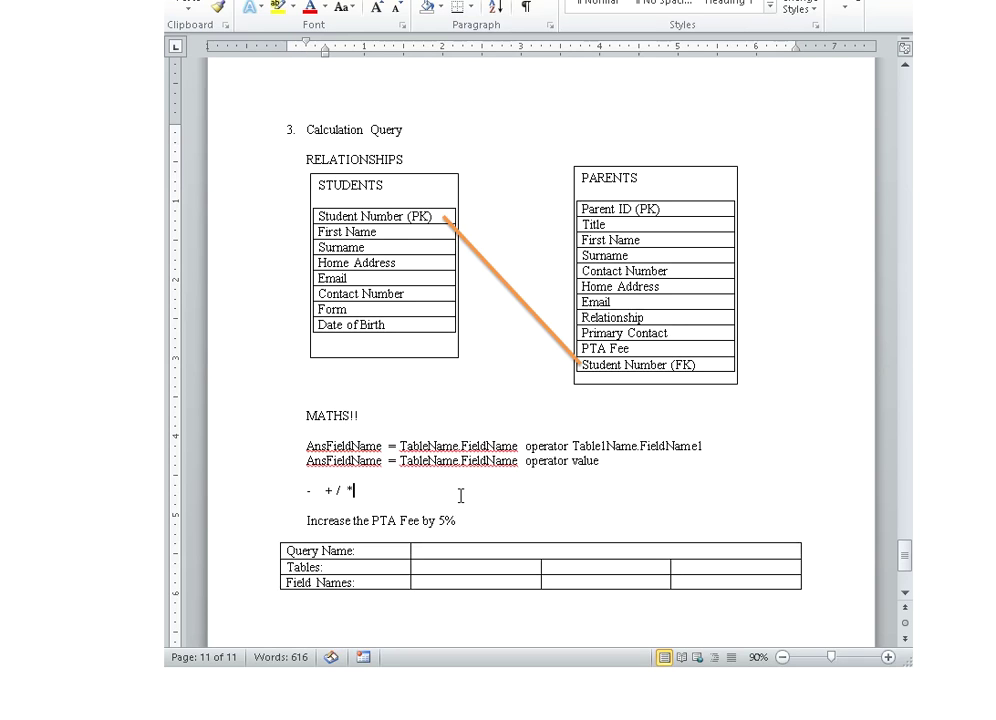
{"action": "type", "text": "( )"}
{"action": "left_click_drag", "start_coordinate": [400, 448], "coordinate": [460, 448]}
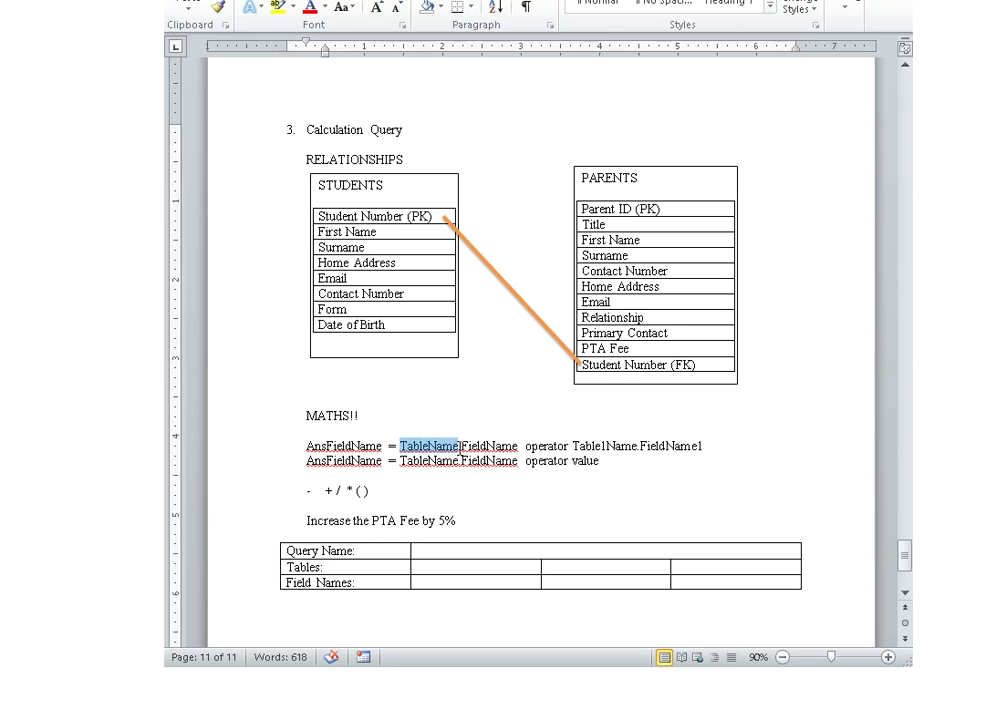
{"action": "double_click", "coordinate": [507, 448]}
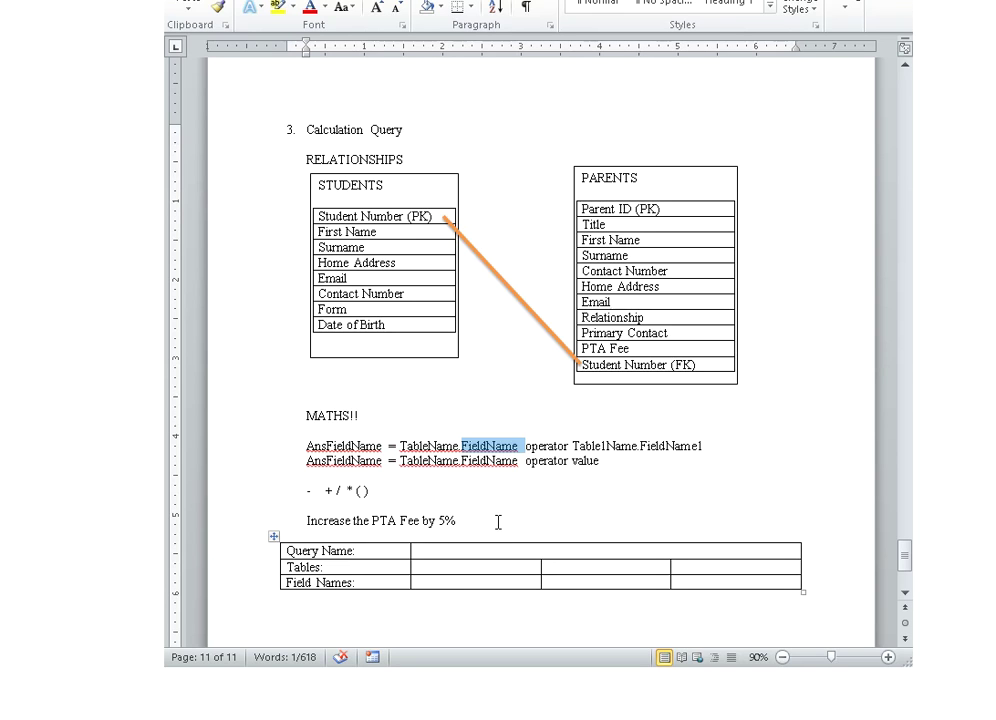
{"action": "scroll", "coordinate": [497, 489], "scroll_direction": "down", "scroll_amount": 1}
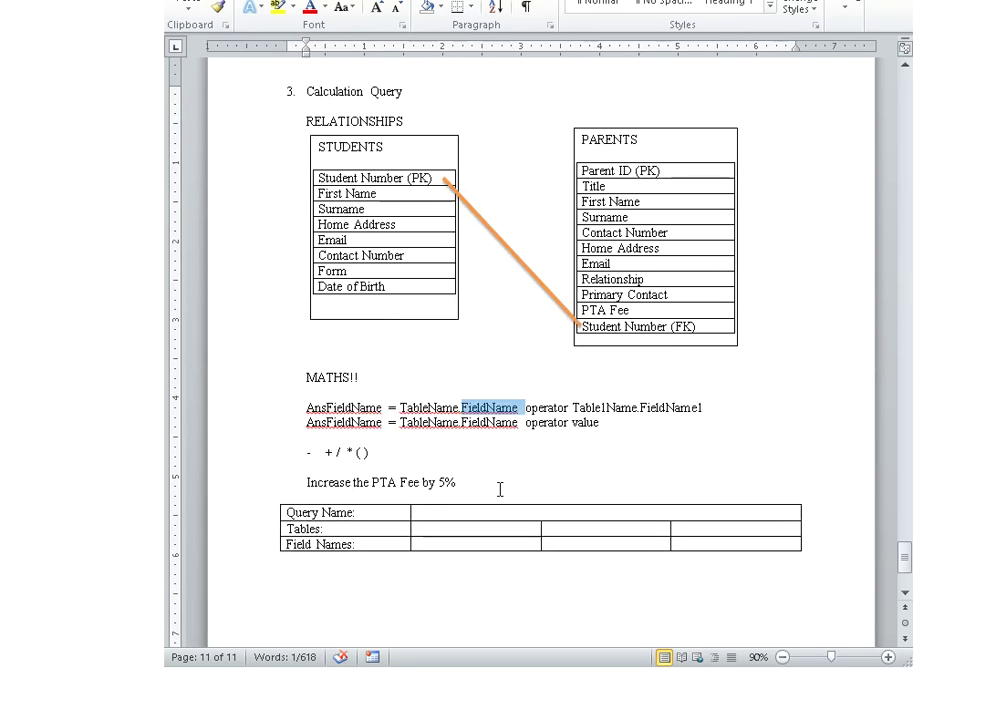
{"action": "left_click", "coordinate": [462, 482]}
{"action": "scroll", "coordinate": [490, 478], "scroll_direction": "down", "scroll_amount": 3}
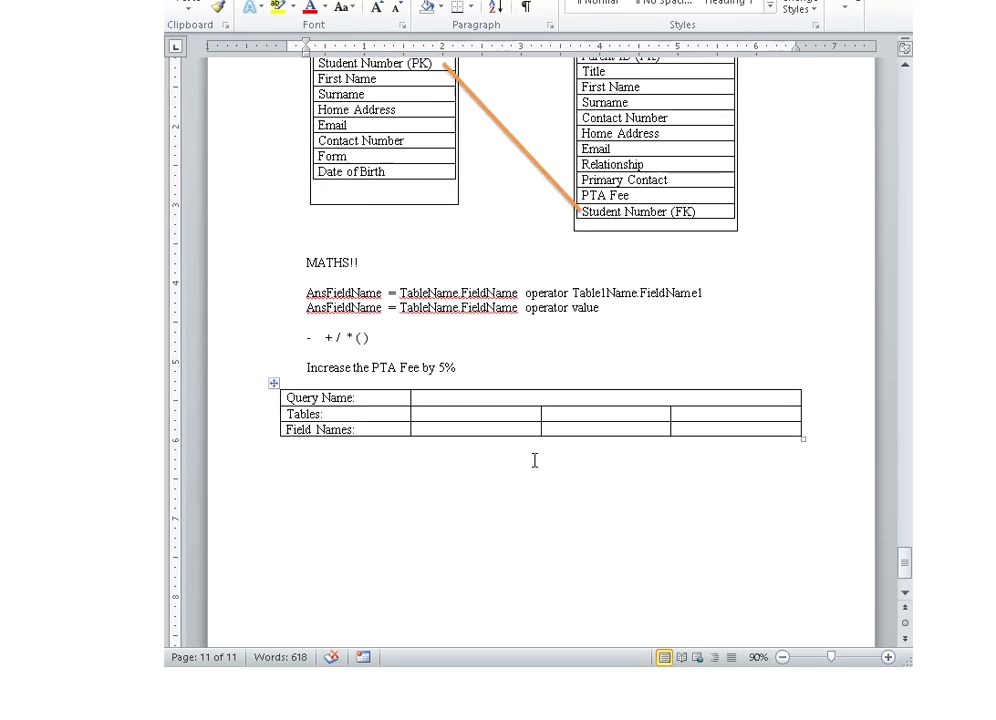
{"action": "scroll", "coordinate": [486, 420], "scroll_direction": "up", "scroll_amount": 1}
{"action": "scroll", "coordinate": [486, 422], "scroll_direction": "up", "scroll_amount": 1}
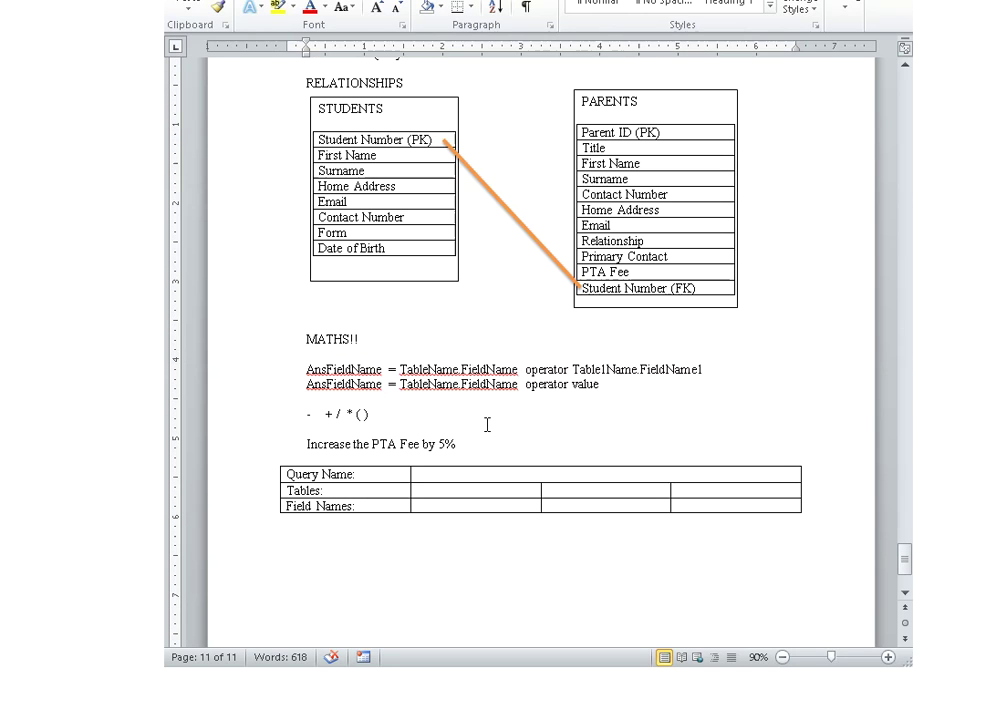
- Move the "MATHS!!" heading and the two formula lines from above the task sentence to below the query table
{"action": "left_click_drag", "start_coordinate": [304, 333], "coordinate": [614, 395]}
{"action": "key", "text": "ctrl+c"}
{"action": "key", "text": "Delete"}
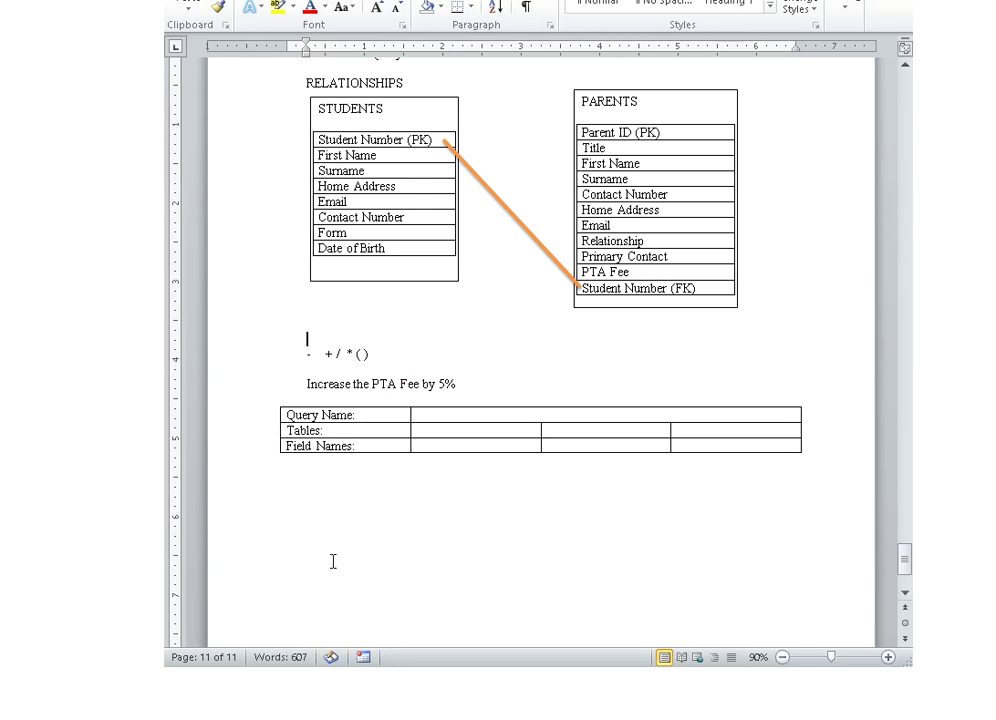
{"action": "left_click", "coordinate": [369, 478]}
{"action": "key", "text": "ctrl+v"}
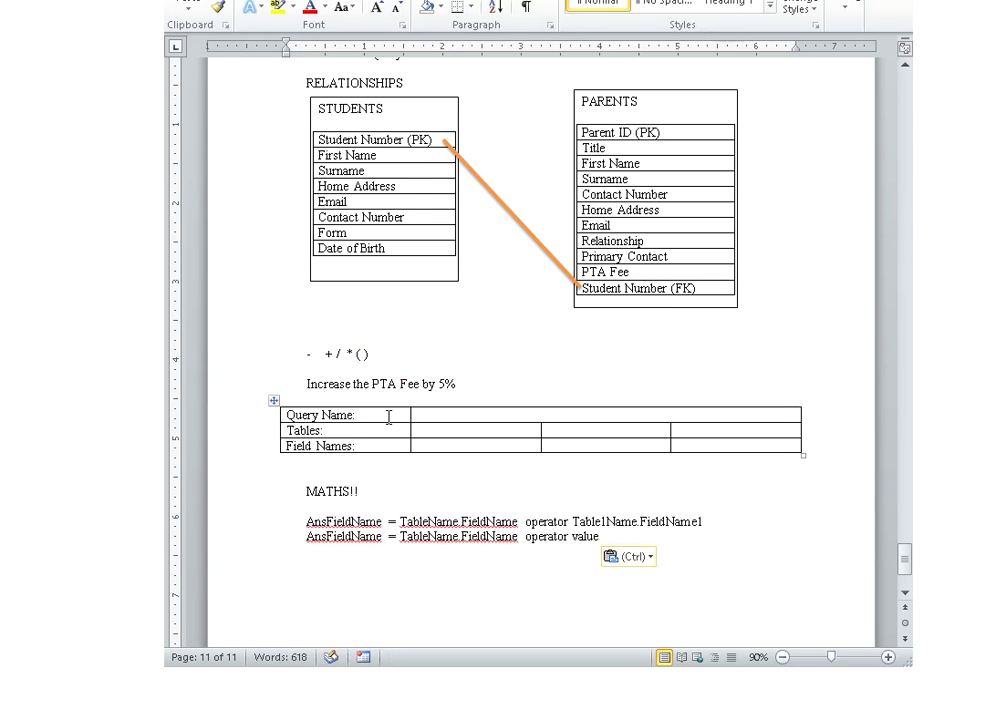
- Move the arithmetic operators line directly below the two formulas and remove the blank line above the task sentence
{"action": "left_click", "coordinate": [326, 353]}
{"action": "left_click", "coordinate": [245, 355]}
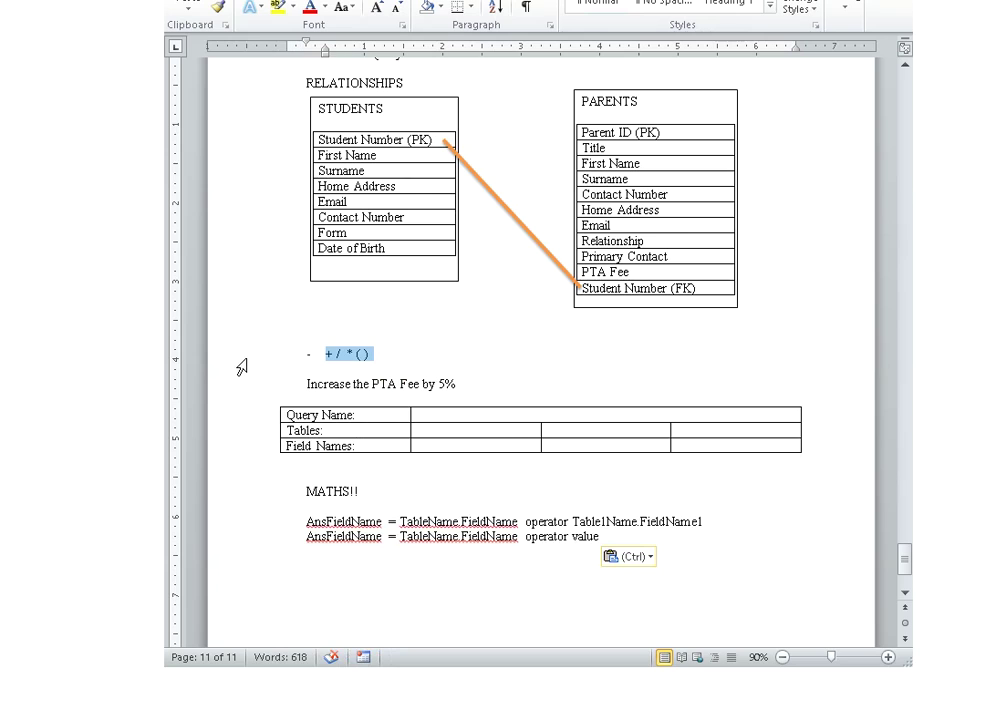
{"action": "key", "text": "ctrl+x"}
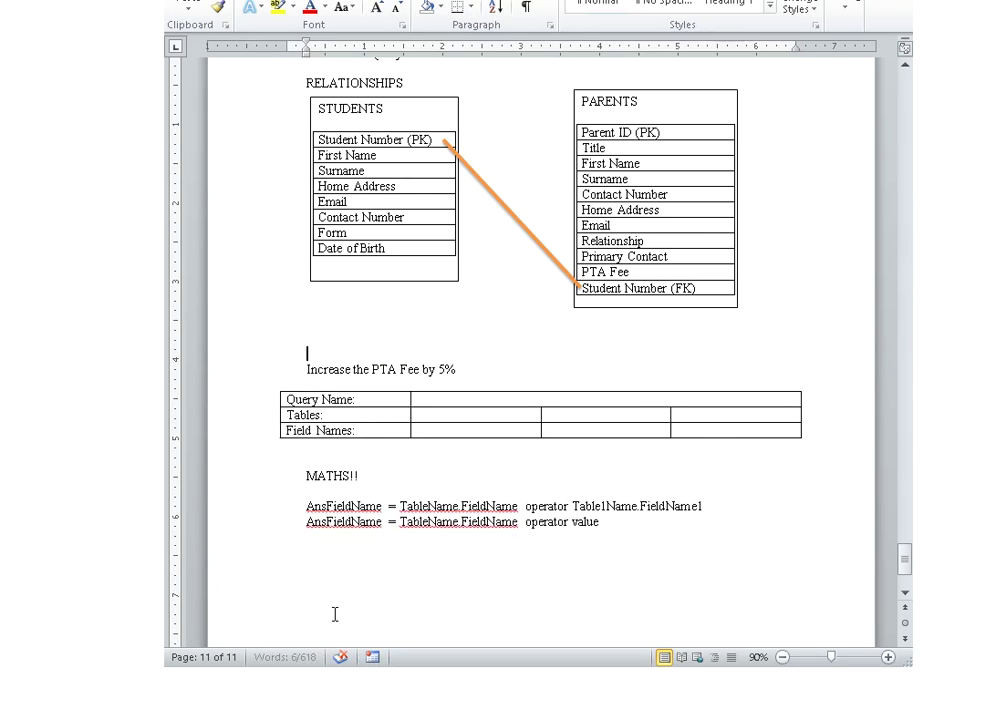
{"action": "left_click", "coordinate": [322, 571]}
{"action": "key", "text": "ctrl+v"}
{"action": "left_click", "coordinate": [333, 349]}
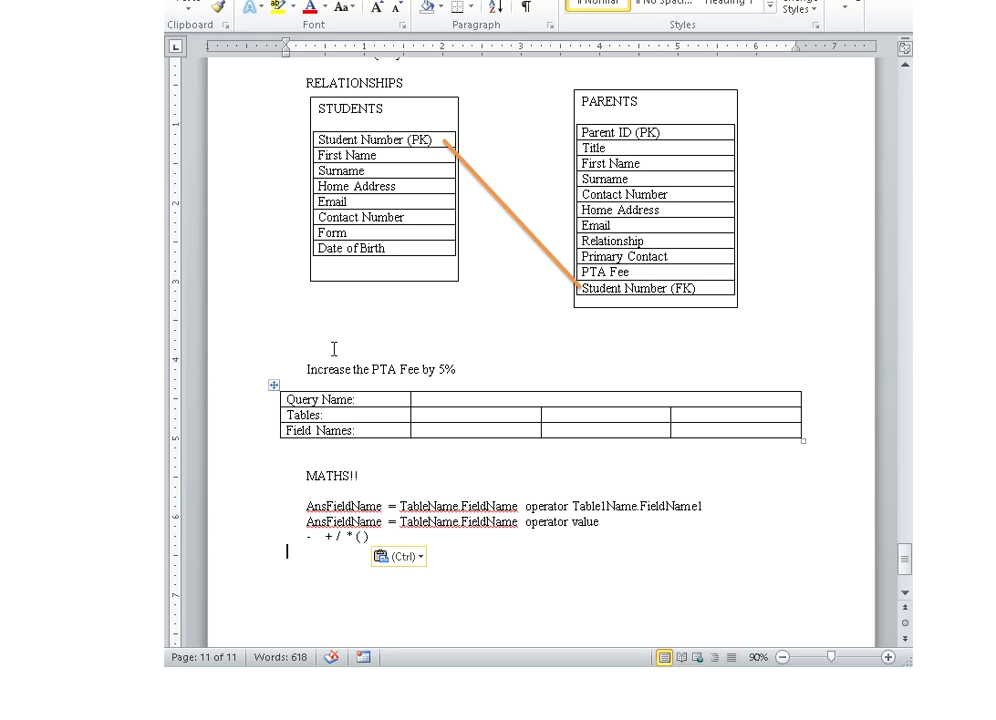
{"action": "key", "text": "BackSpace"}
- Below the "Increase the PTA Fee by 5%" sentence, leave a blank line and start the formula "FivePercent = PARENTS.PTA Fee *"
{"action": "key", "text": "Return"}
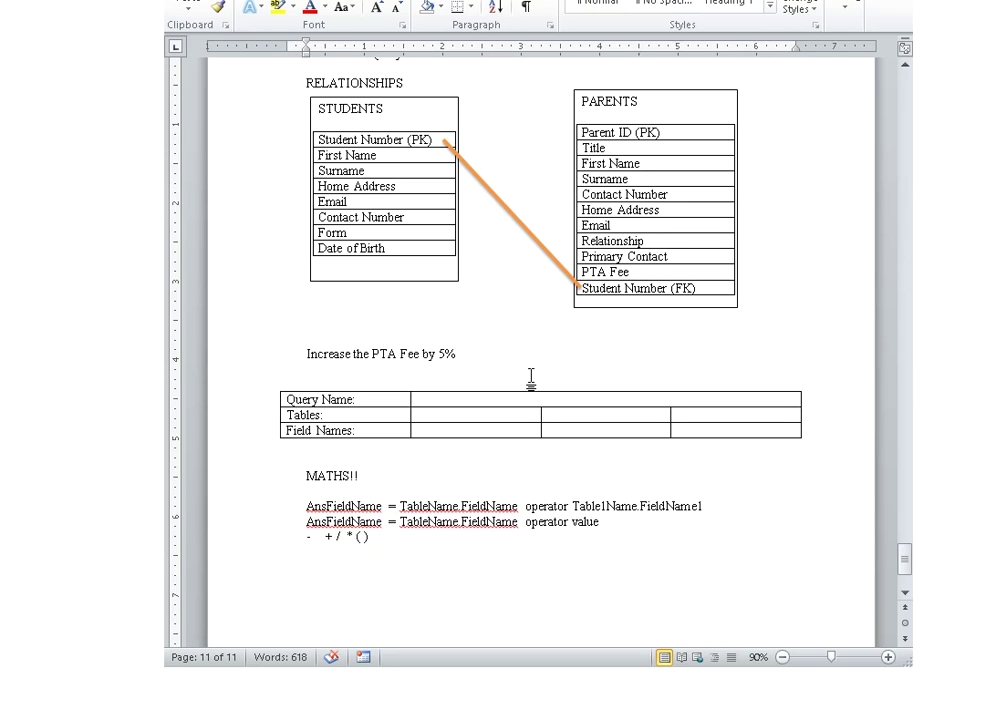
{"action": "key", "text": "Return"}
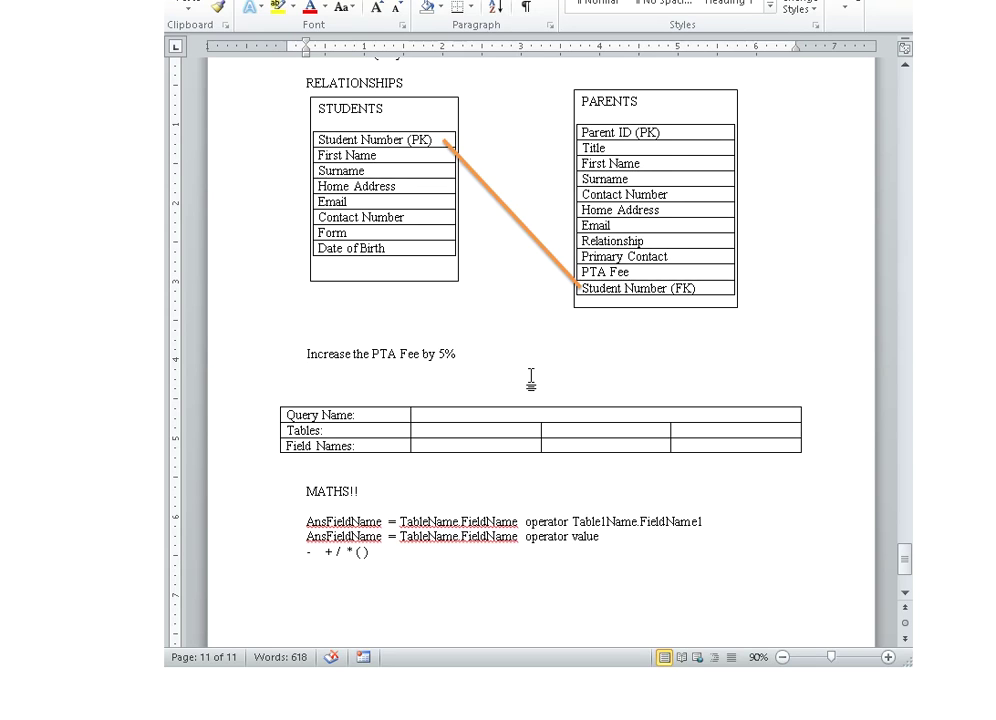
{"action": "key", "text": "Return"}
{"action": "type", "text": "Five"}
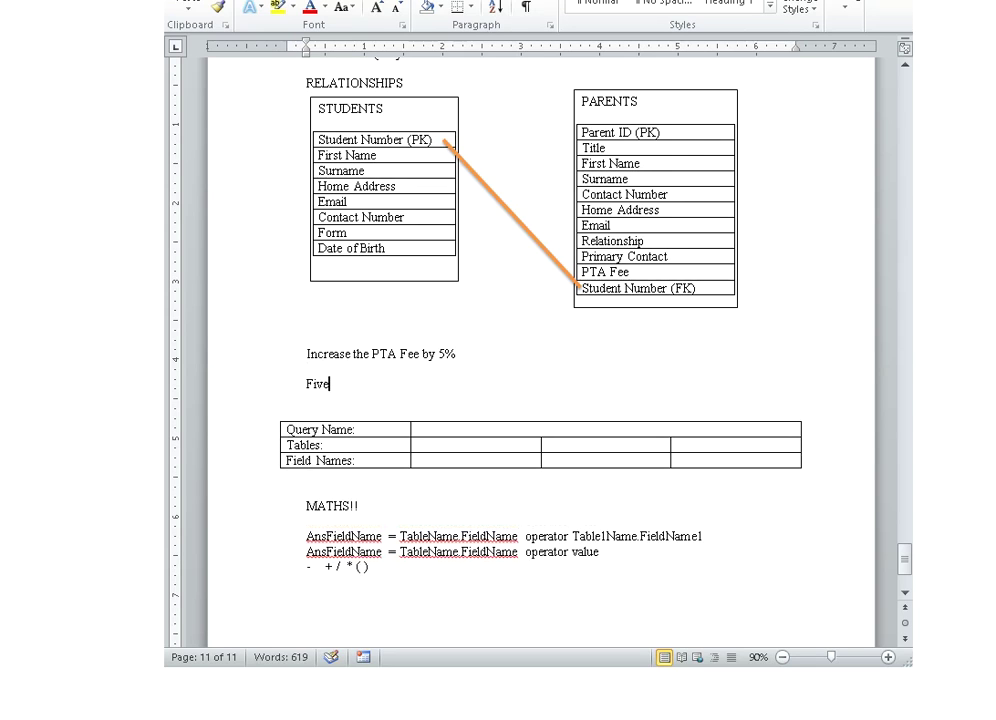
{"action": "type", "text": "Percent ="}
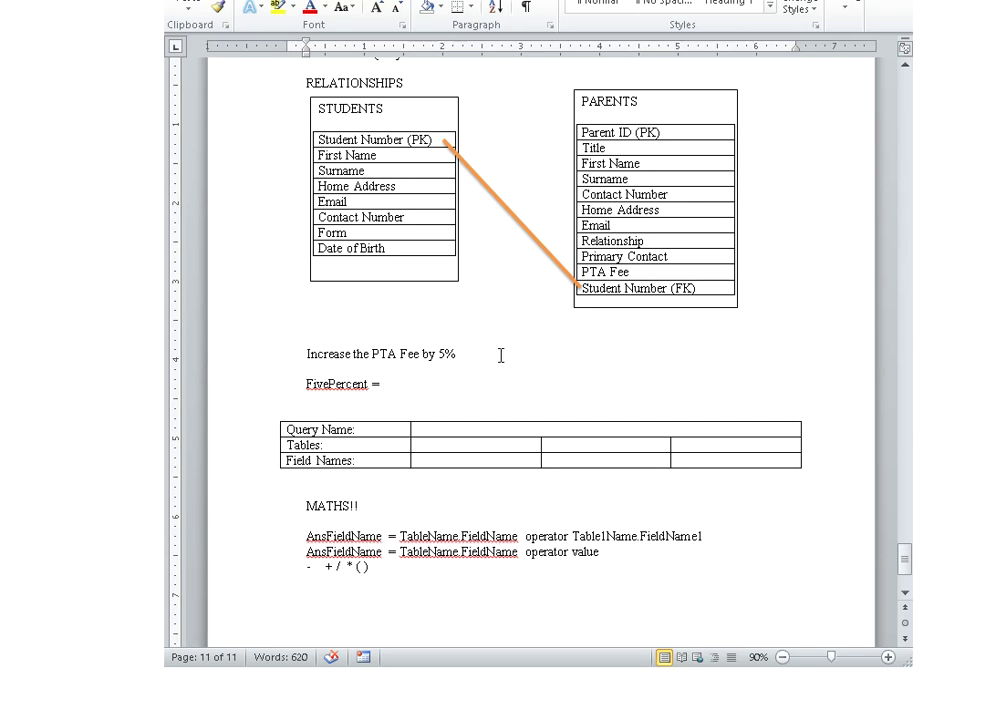
{"action": "type", "text": "PARENTS.PT"}
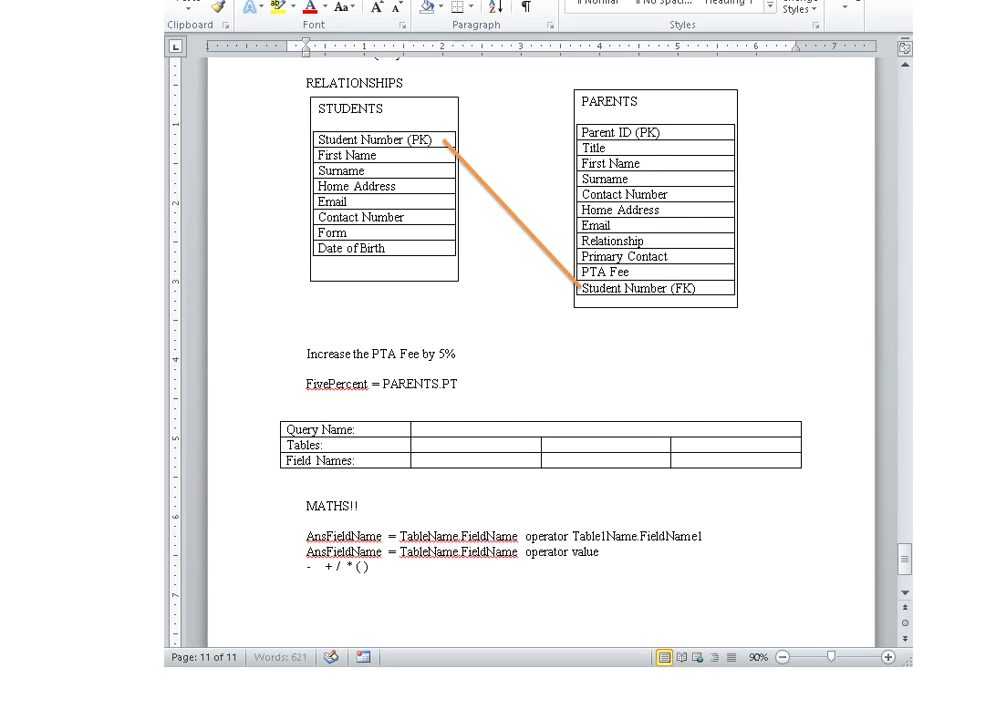
{"action": "type", "text": "A Fee * 5%"}
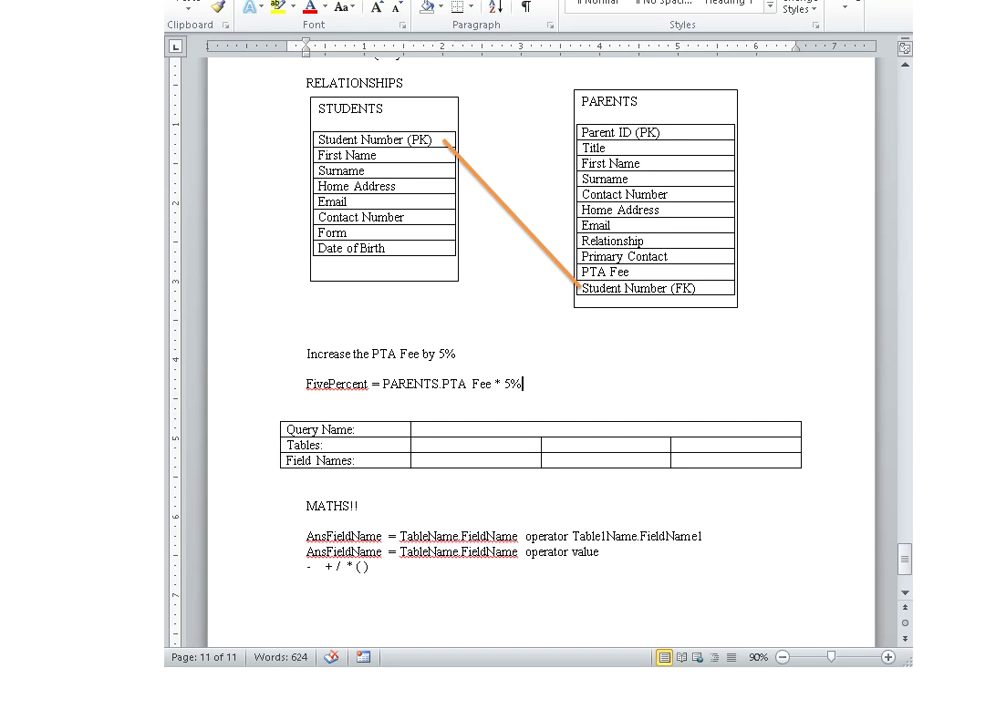
{"action": "key", "text": "BackSpace"}
{"action": "key", "text": "BackSpace"}
{"action": "type", "text": "0."}
{"action": "key", "text": "BackSpace"}
{"action": "key", "text": "BackSpace"}
{"action": "key", "text": "BackSpace"}
{"action": "key", "text": "BackSpace"}
{"action": "type", "text": "(5/100)"}
{"action": "key", "text": "BackSpace"}
{"action": "key", "text": "BackSpace"}
{"action": "key", "text": "BackSpace"}
{"action": "key", "text": "BackSpace"}
{"action": "key", "text": "BackSpace"}
{"action": "key", "text": "BackSpace"}
{"action": "key", "text": "BackSpace"}
- Complete the FivePercent formula with 0.05 and add "IncreaseTotal = PARENTS.PTA Fee + FivePercent" on the line below
{"action": "type", "text": "0.05"}
{"action": "key", "text": "Return"}
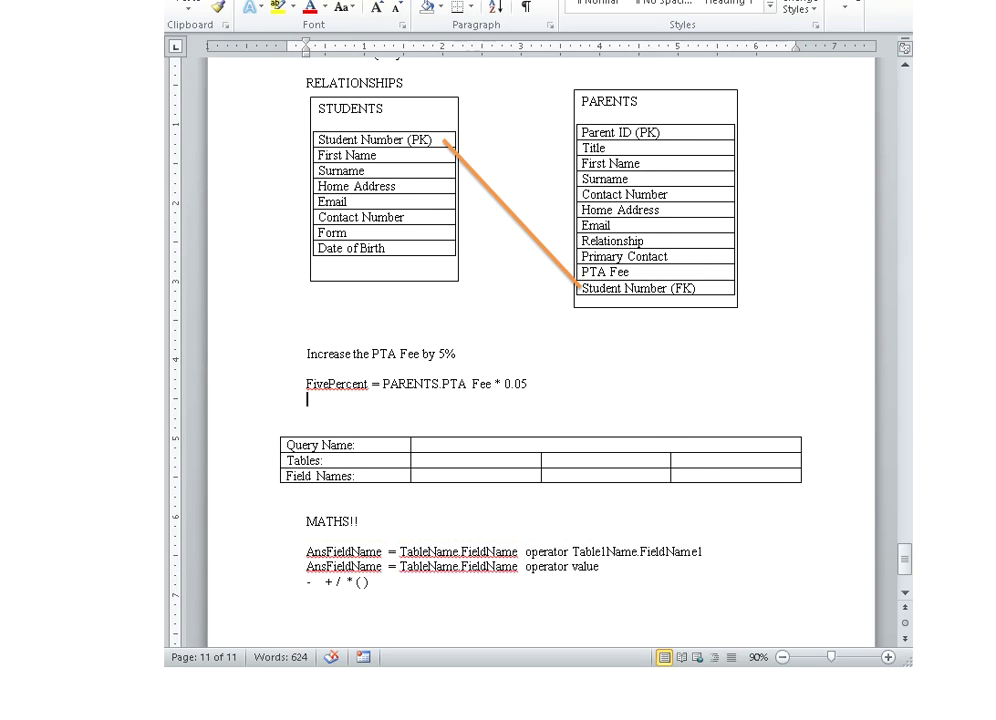
{"action": "type", "text": "IncreaseTotal ="}
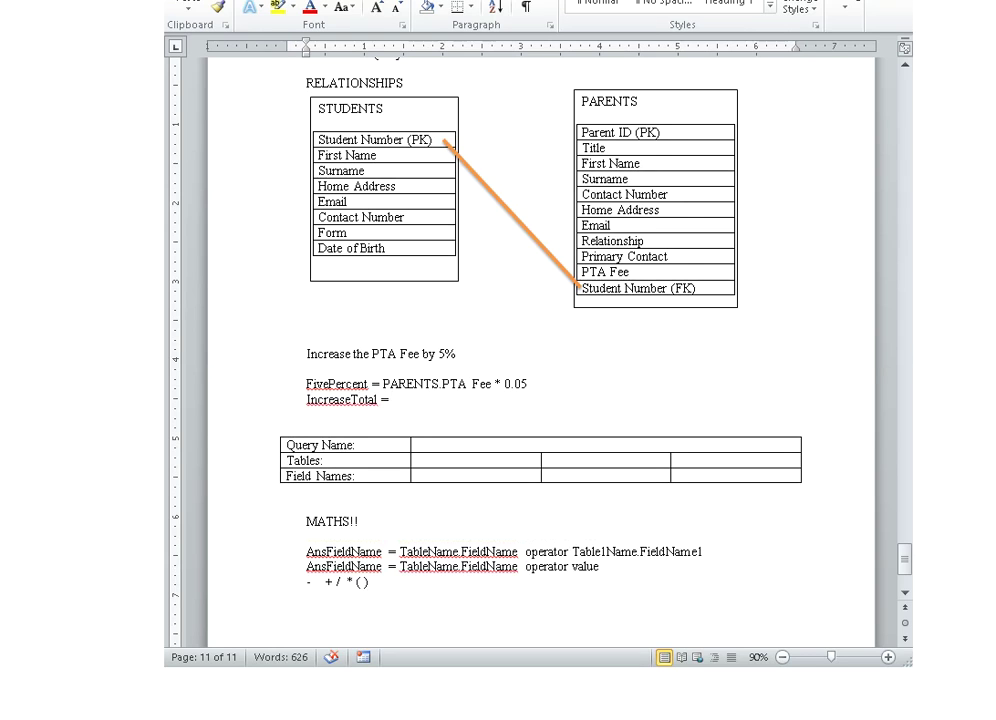
{"action": "type", "text": " PARENTS"}
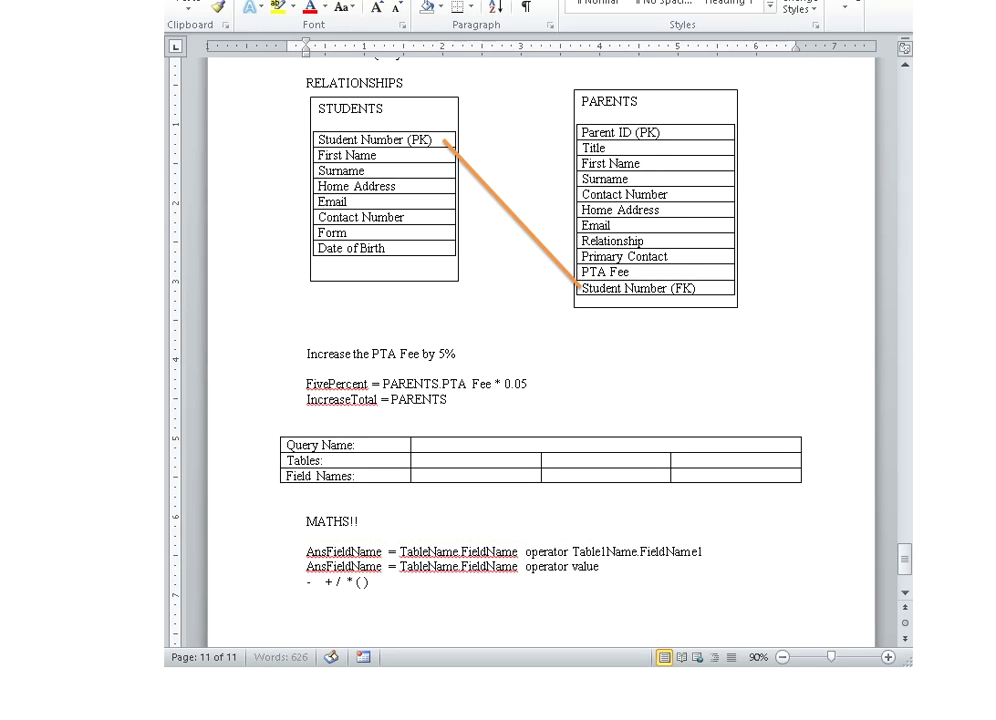
{"action": "type", "text": ".PTA  Fee +"}
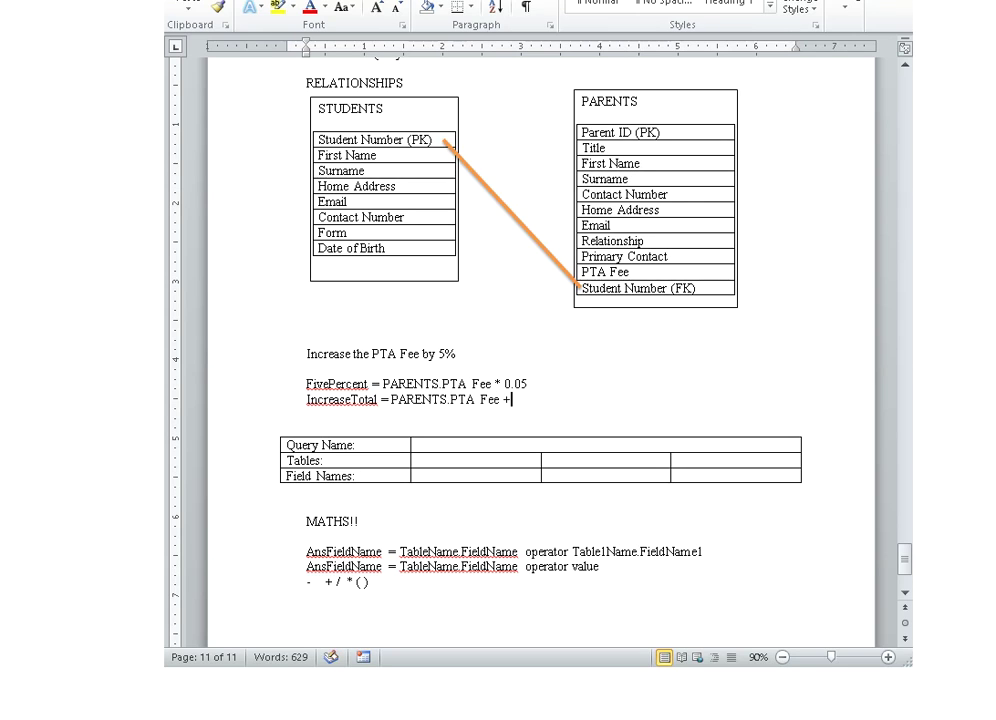
{"action": "type", "text": " FivePercent"}
{"action": "key", "text": "Return"}
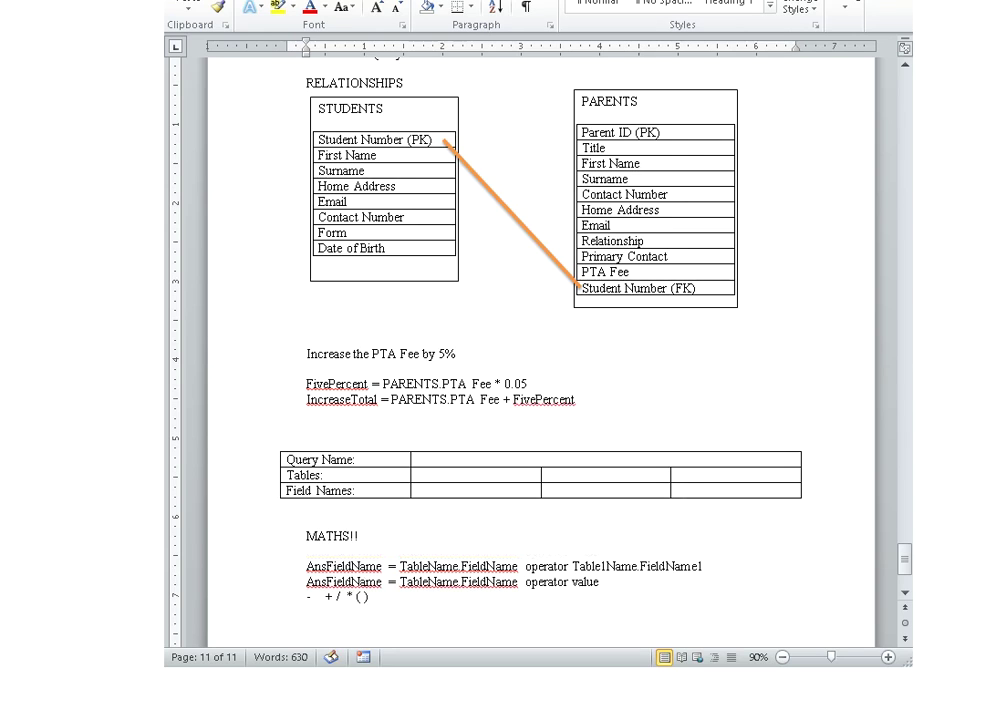
- Add a line "OR" followed by the alternative formula "IncreaseTotal = PARENTS.PTA Fee + (PARENTS.PTA Fee * 0.05)"
{"action": "type", "text": "OR"}
{"action": "key", "text": "Return"}
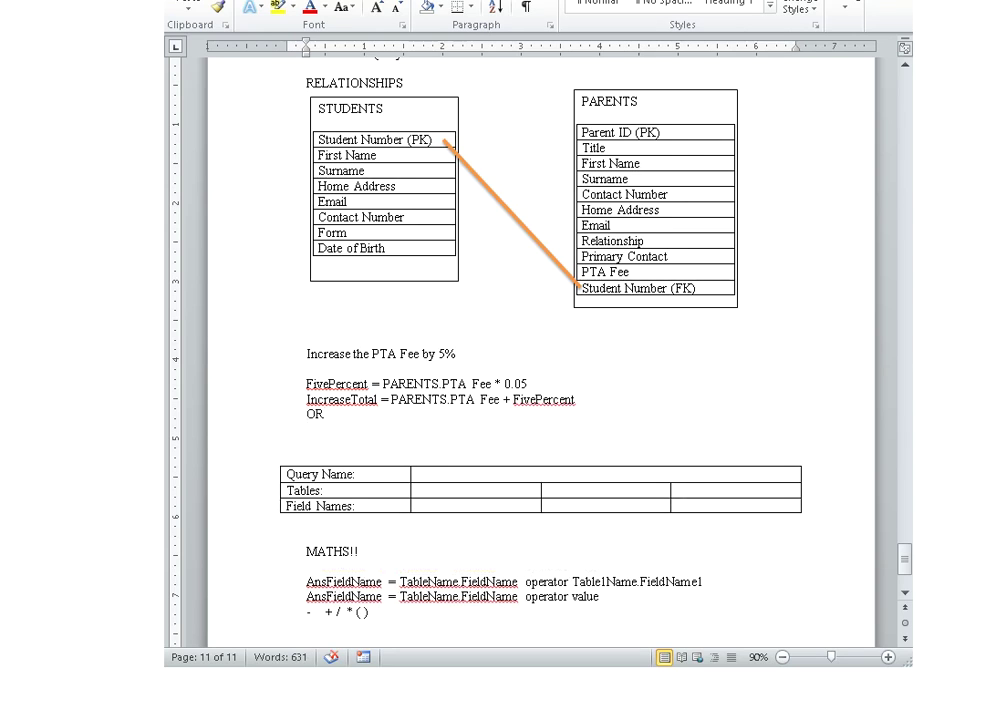
{"action": "type", "text": "IncreaseTotal "}
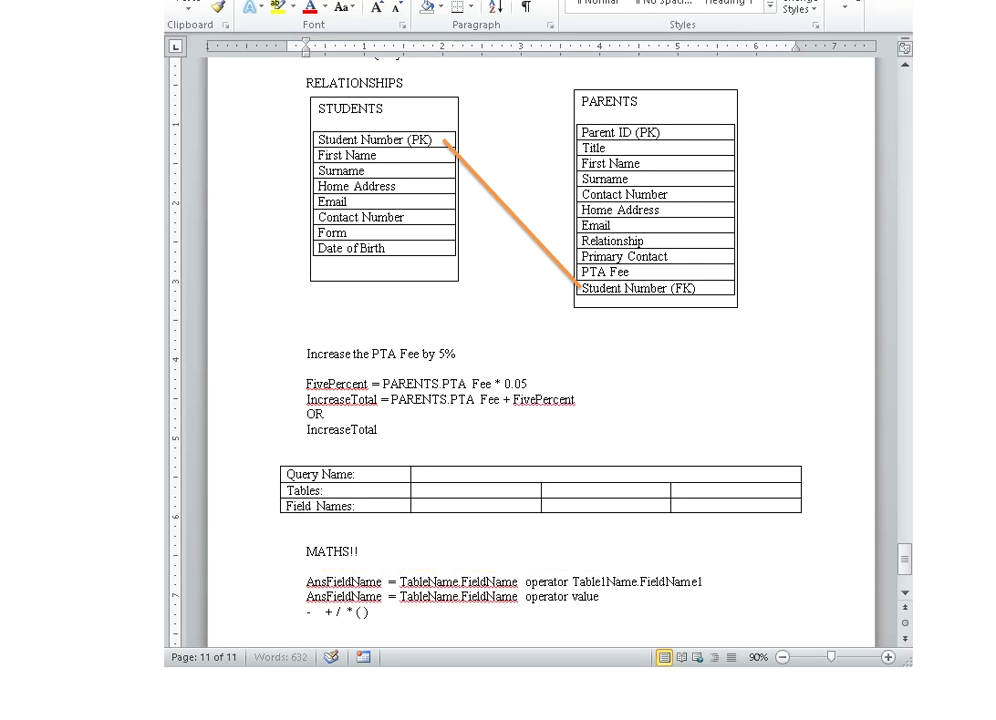
{"action": "type", "text": "= PARENT"}
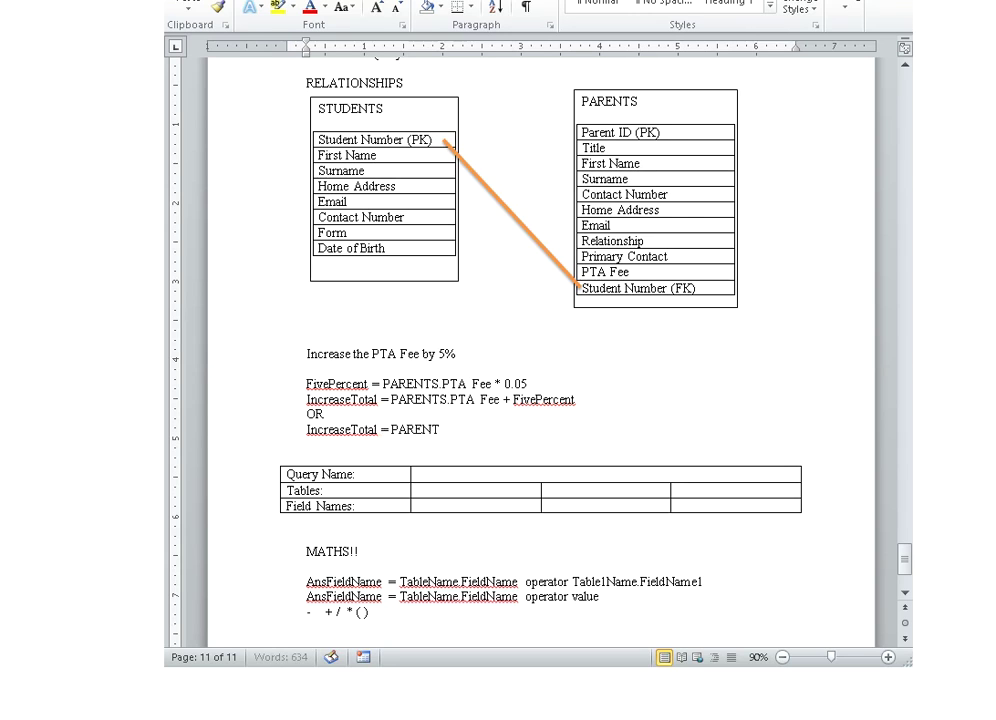
{"action": "type", "text": "S.PTA Fee +"}
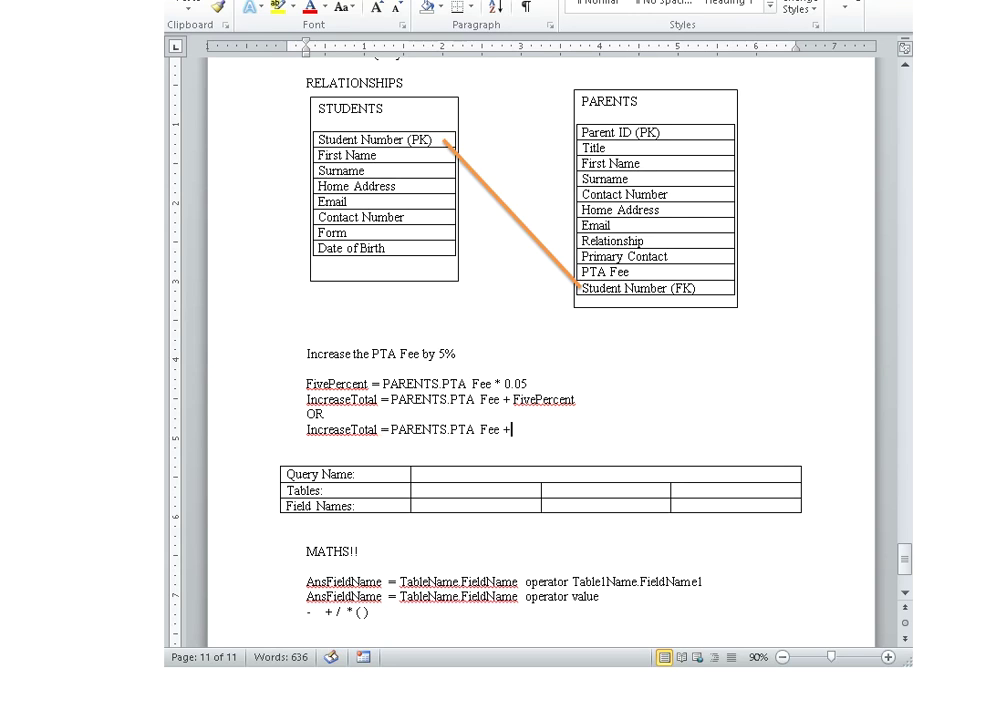
{"action": "type", "text": " (PARENTS."}
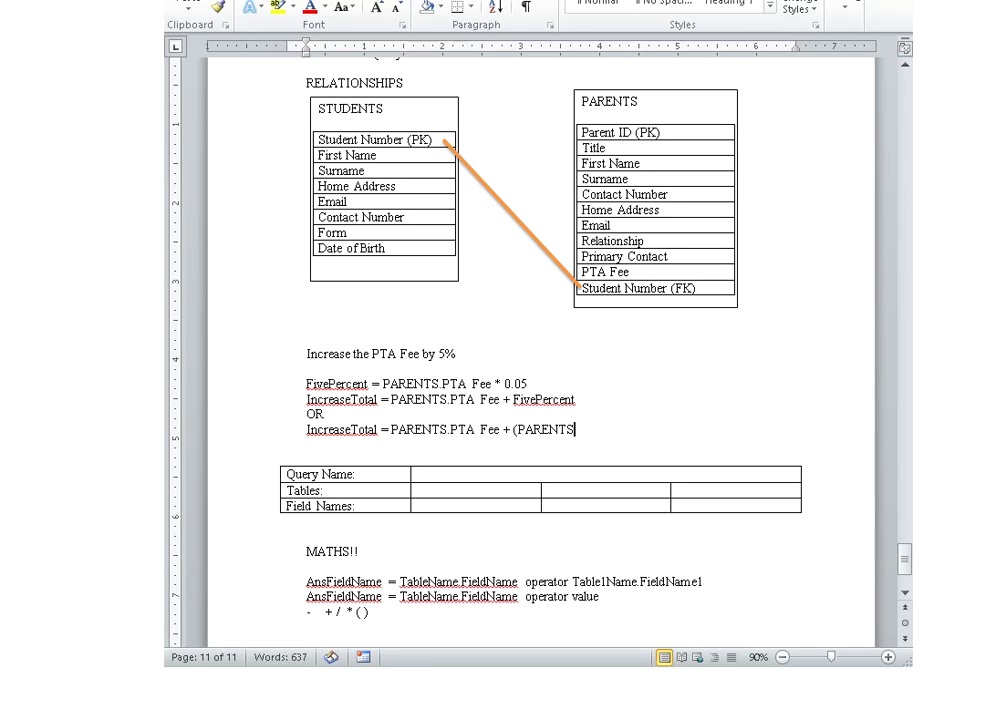
{"action": "type", "text": "PTA Fee * 0.0"}
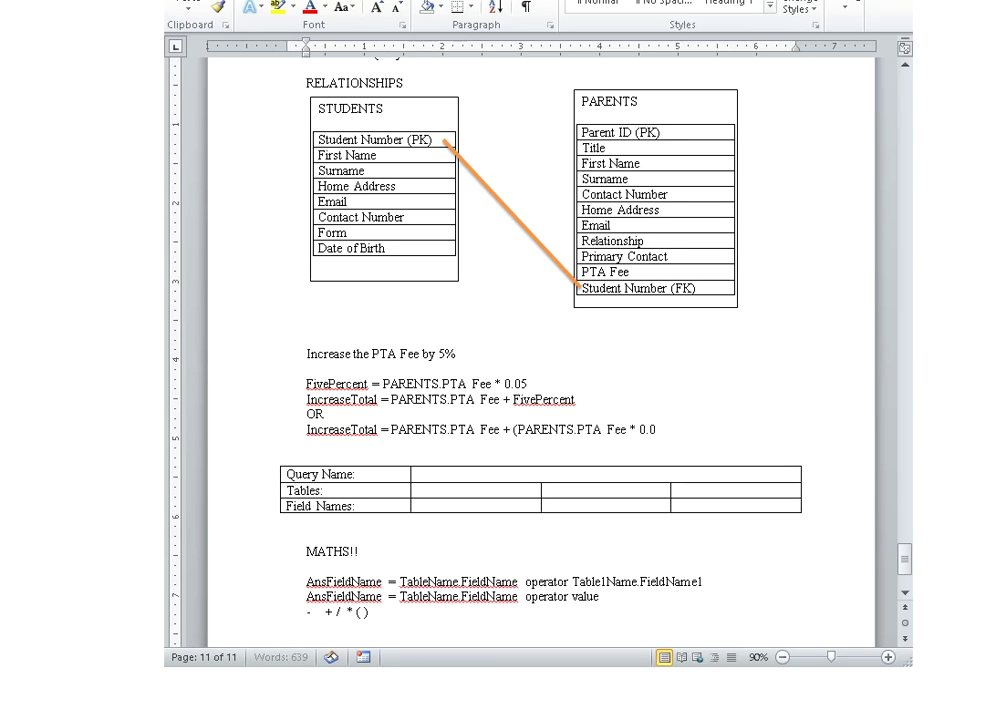
{"action": "type", "text": "5)"}
{"action": "left_click_drag", "start_coordinate": [262, 388], "coordinate": [264, 402]}
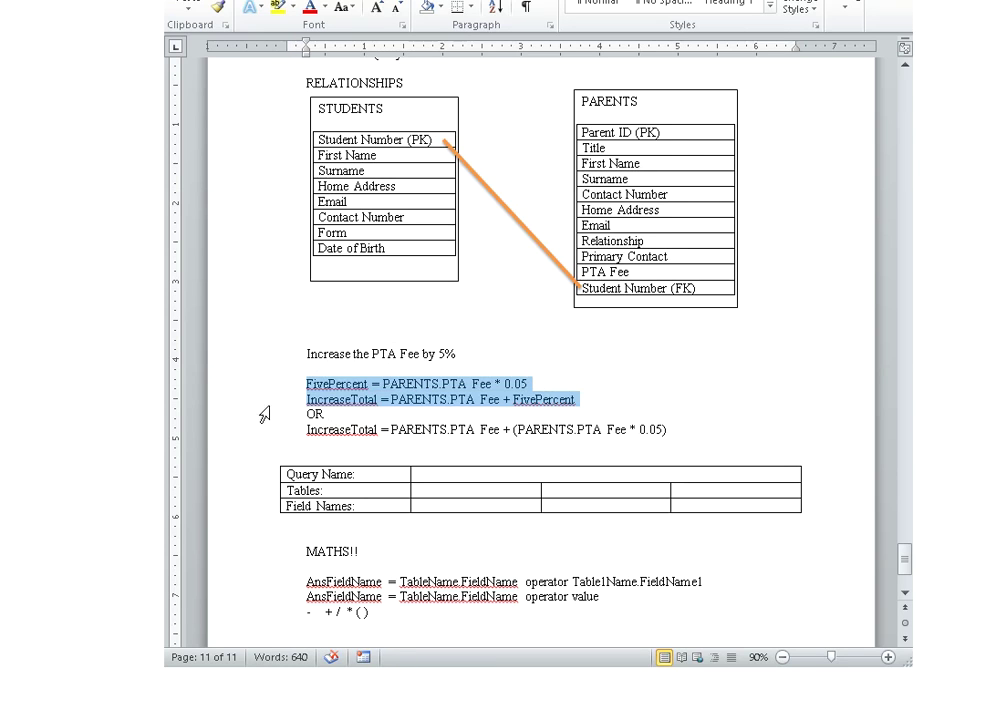
{"action": "left_click", "coordinate": [265, 429]}
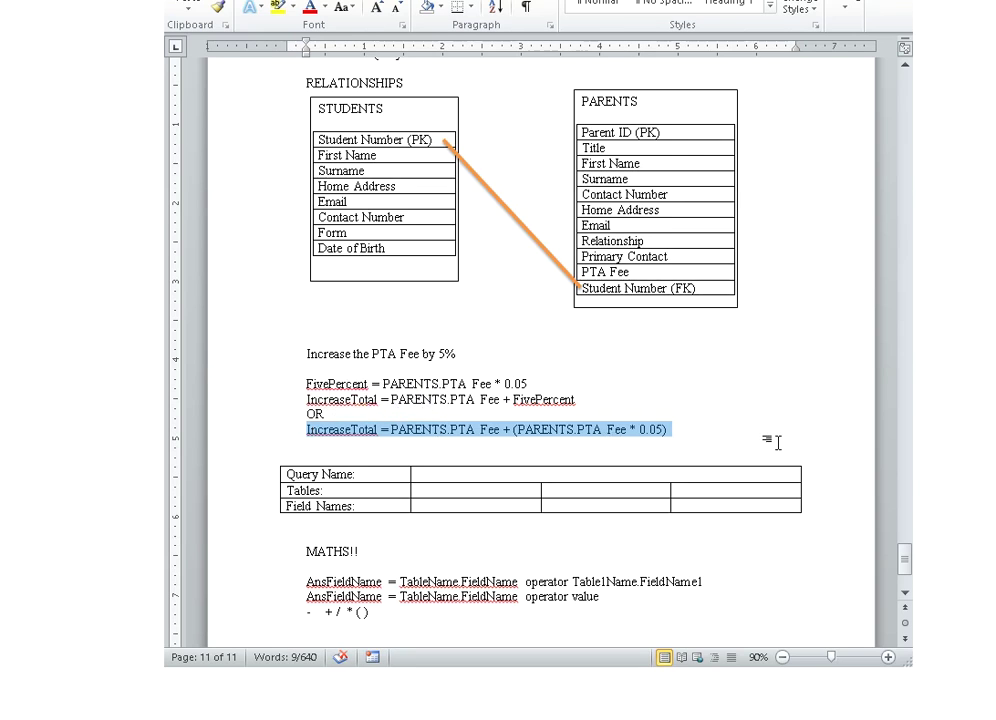
{"action": "left_click_drag", "start_coordinate": [575, 400], "coordinate": [300, 380]}
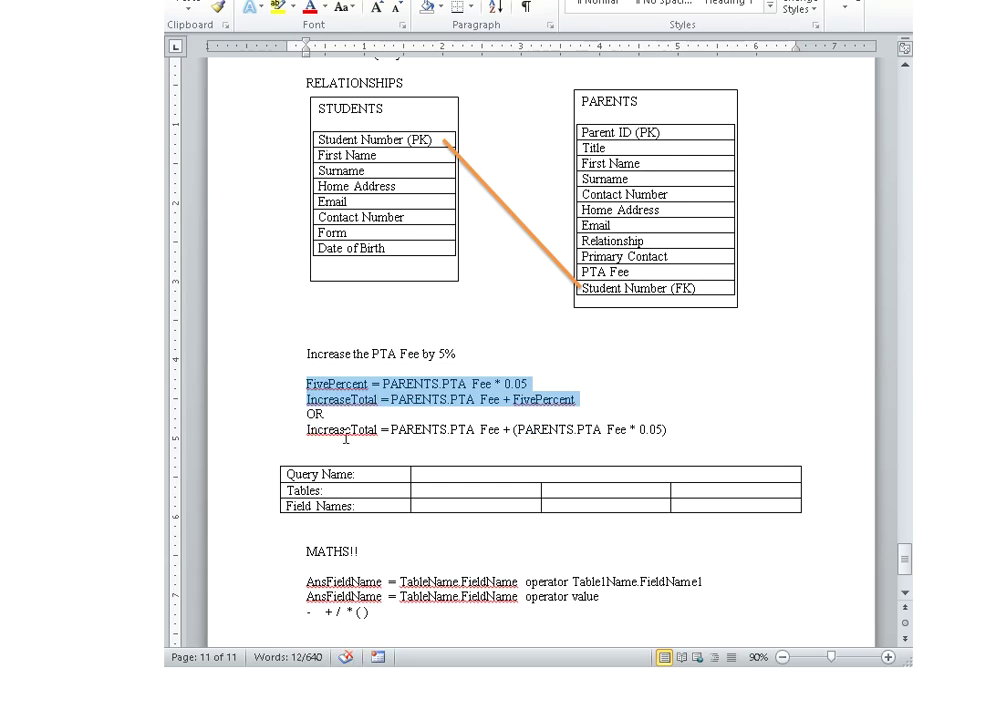
{"action": "left_click", "coordinate": [252, 431]}
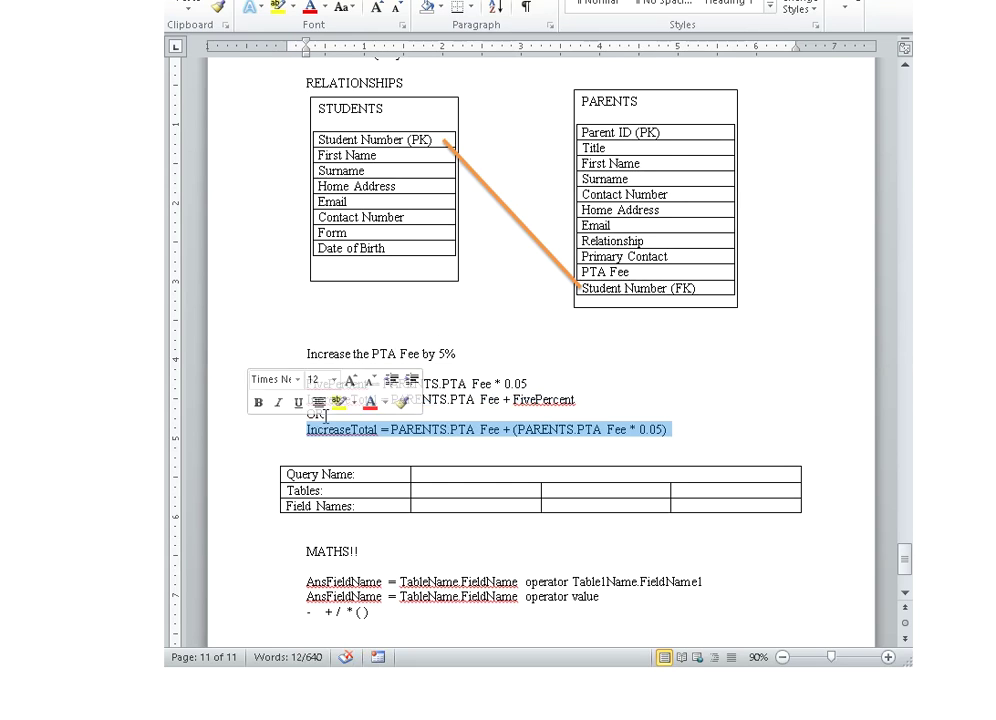
{"action": "left_click", "coordinate": [700, 430]}
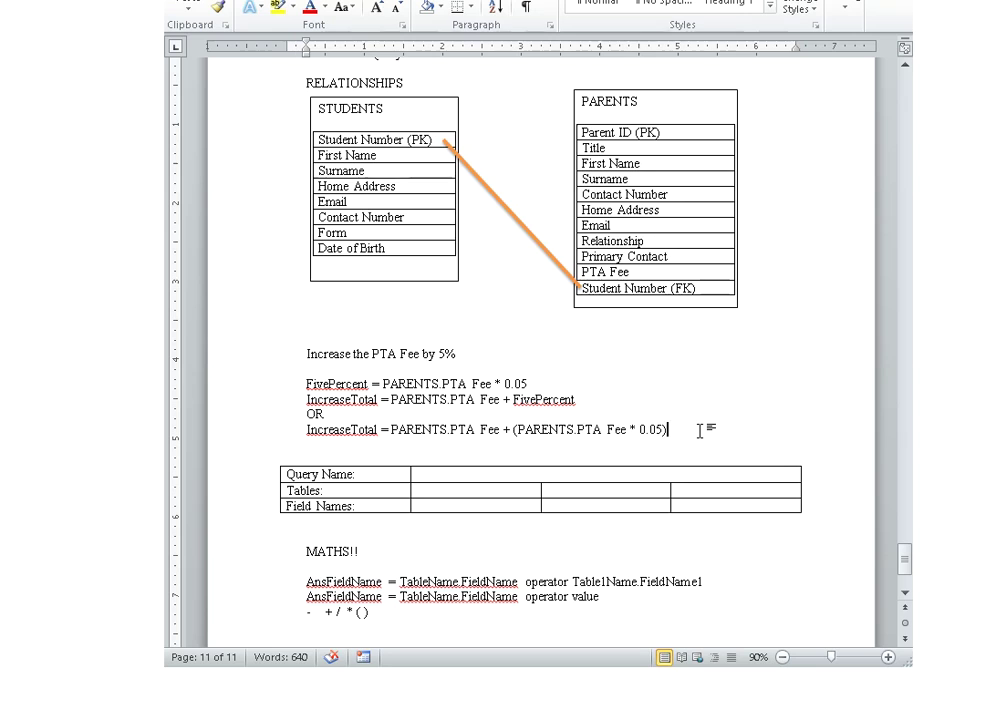
- In the query table, enter "PTA Fee Increase by 5 percent" as the query name and "PARENTS" as the first table
{"action": "left_click", "coordinate": [580, 476]}
{"action": "scroll", "coordinate": [700, 427], "scroll_direction": "down", "scroll_amount": 1}
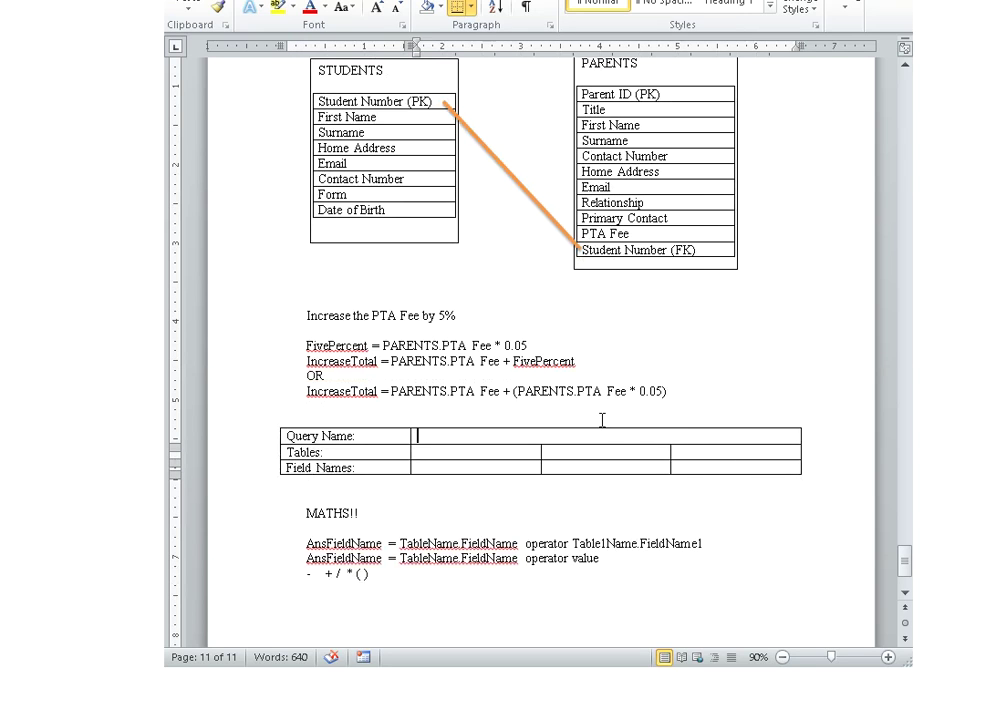
{"action": "type", "text": "PTA Fee"}
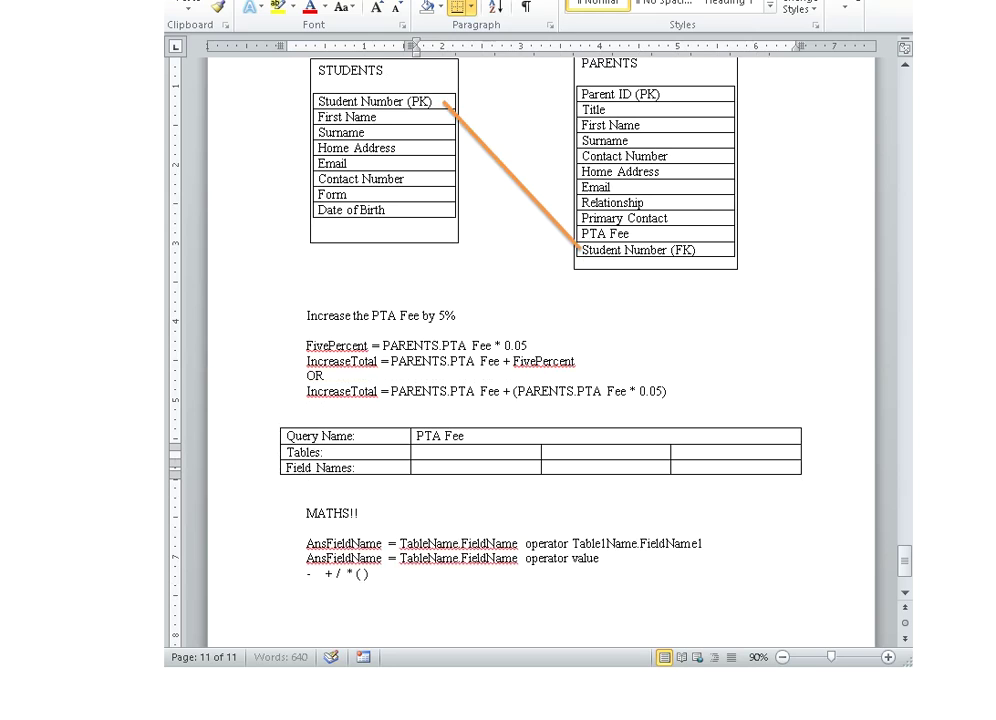
{"action": "type", "text": " Increase by 5 per"}
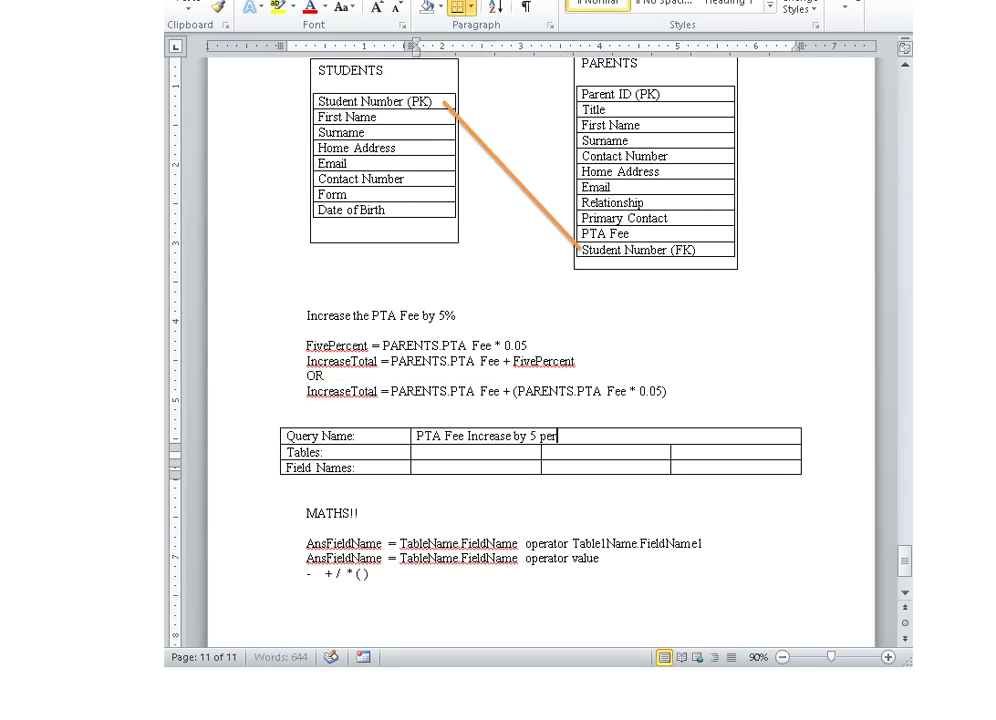
{"action": "type", "text": "cent"}
{"action": "key", "text": "Tab"}
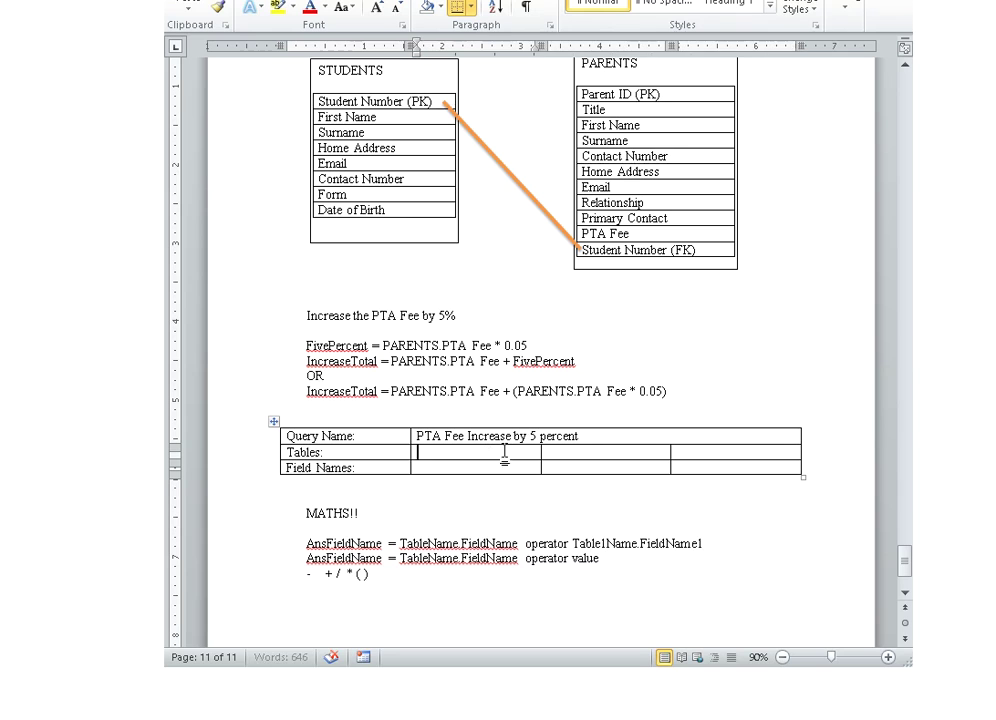
{"action": "type", "text": "PARENTS"}
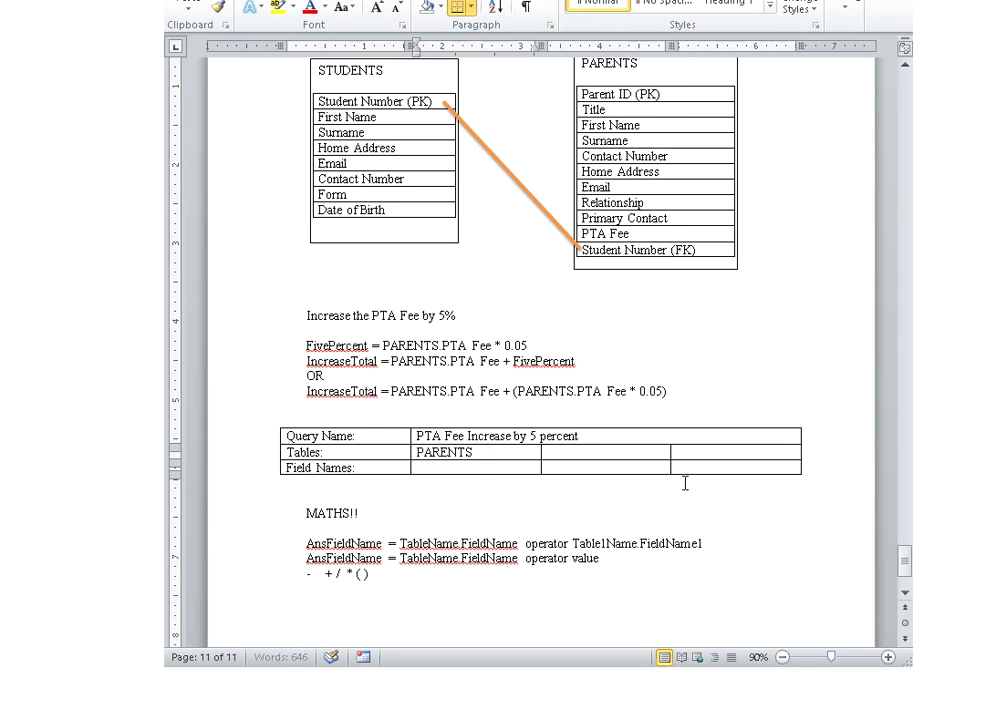
- In the query table's Field Names row, list Title, First Name, Surname and PTA Fee on separate lines under PARENTS
{"action": "scroll", "coordinate": [689, 424], "scroll_direction": "up", "scroll_amount": 1}
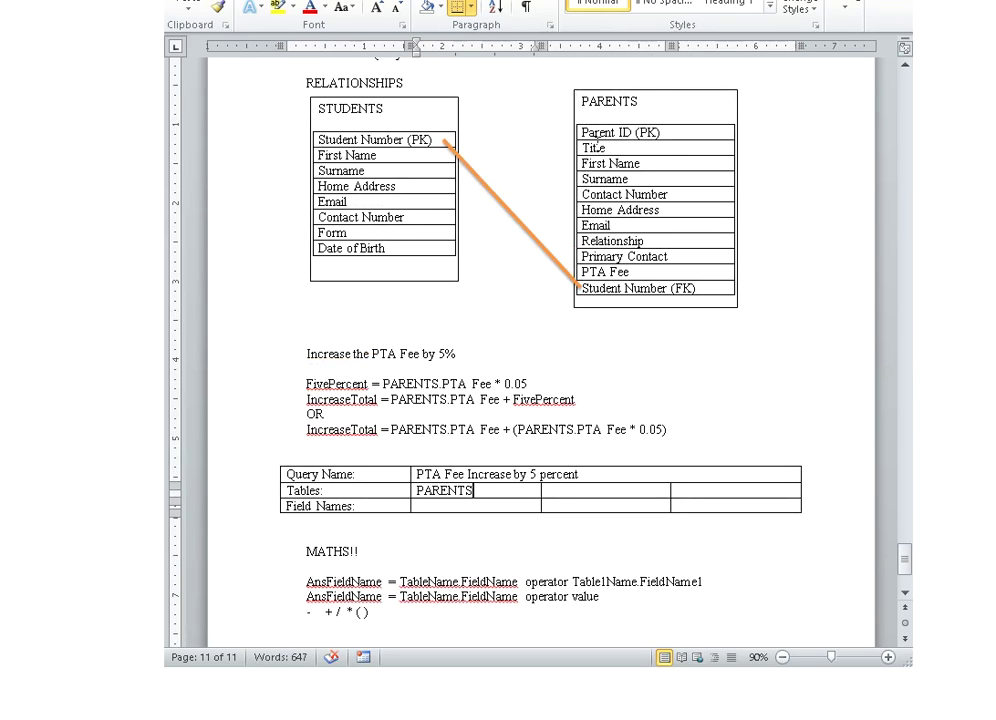
{"action": "left_click", "coordinate": [590, 159]}
{"action": "left_click_drag", "start_coordinate": [590, 158], "coordinate": [610, 178]}
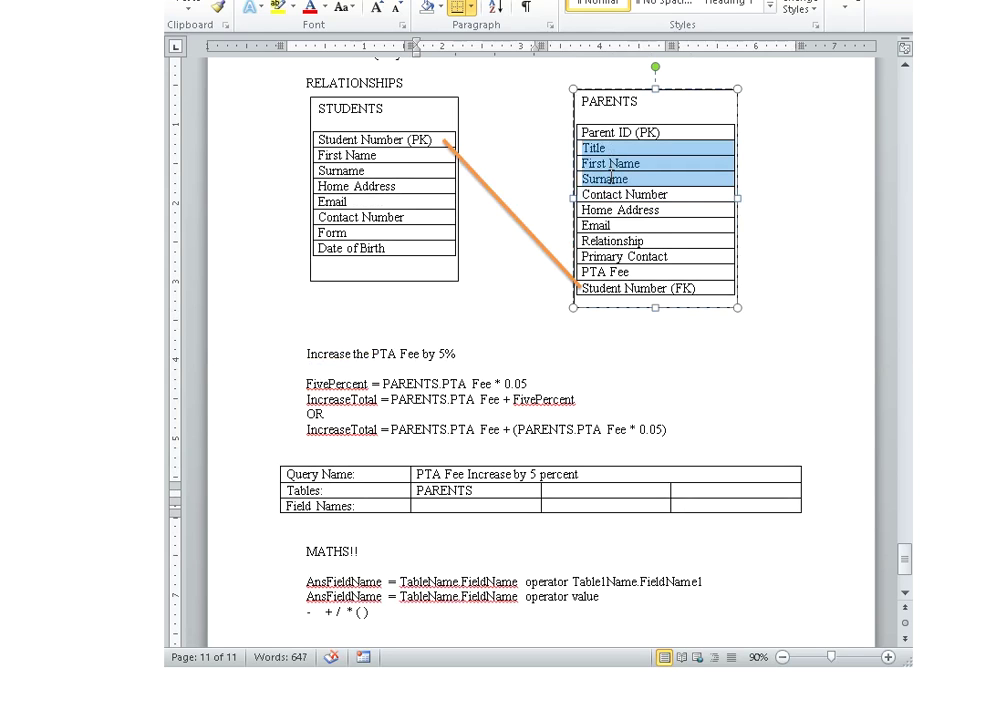
{"action": "left_click", "coordinate": [634, 270]}
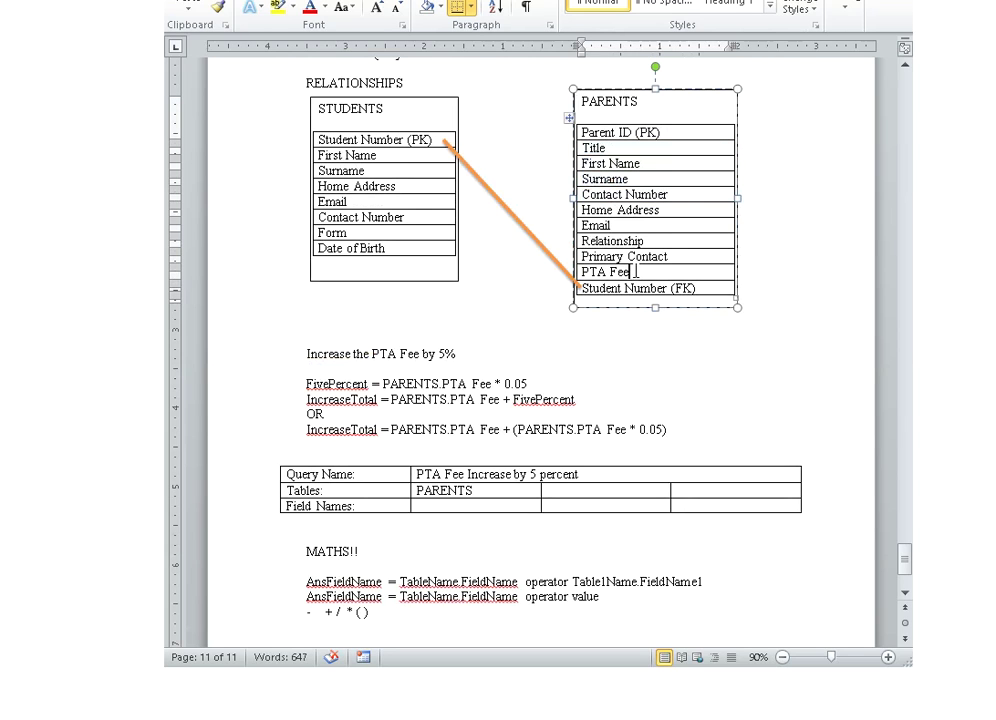
{"action": "left_click", "coordinate": [449, 507]}
{"action": "type", "text": "Title"}
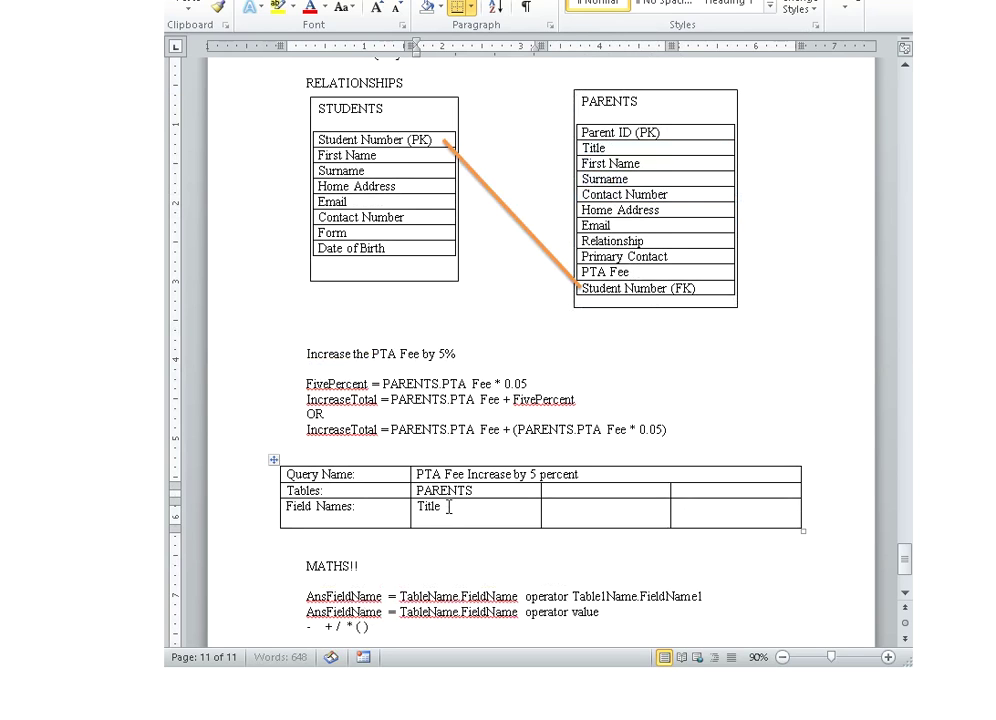
{"action": "key", "text": "Return"}
{"action": "type", "text": "Fir"}
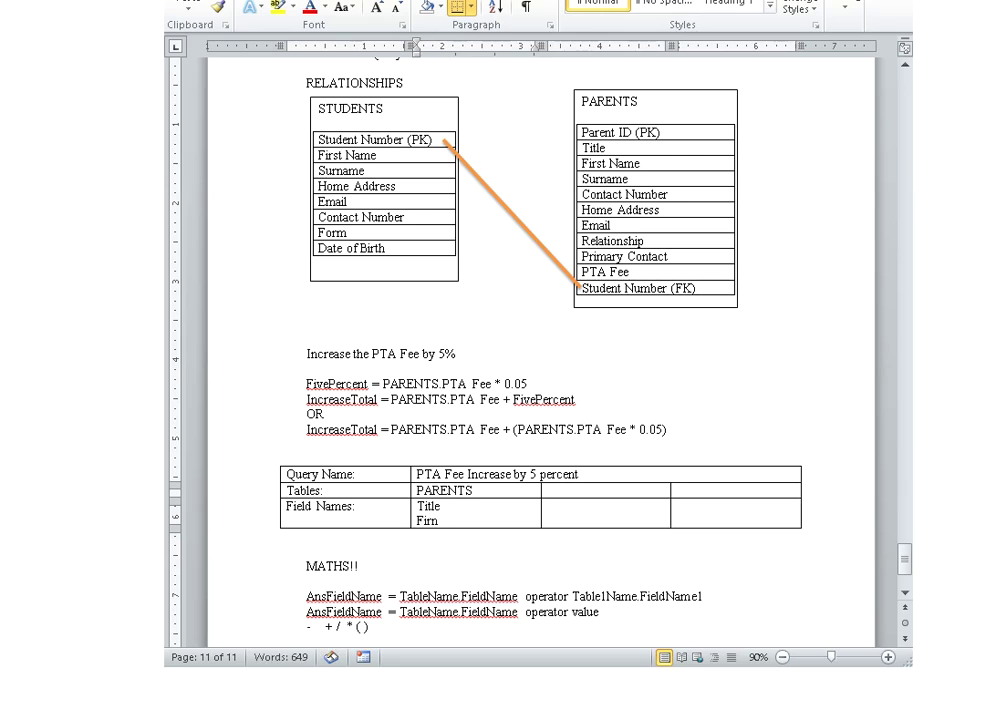
{"action": "type", "text": "st Name"}
{"action": "key", "text": "Return"}
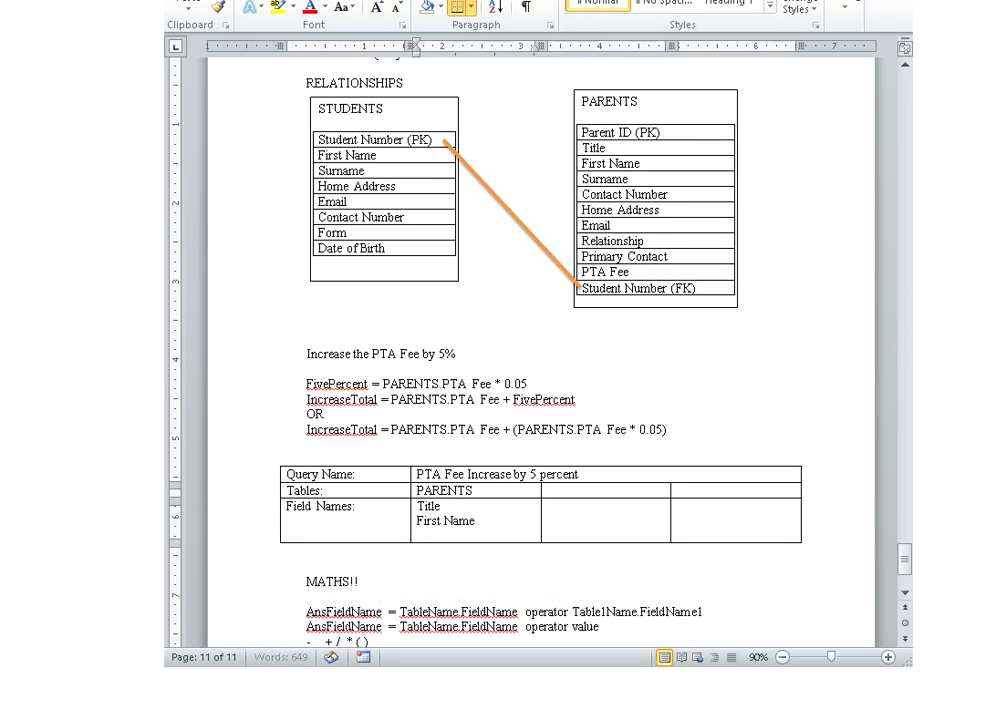
{"action": "type", "text": "Surname"}
{"action": "key", "text": "Return"}
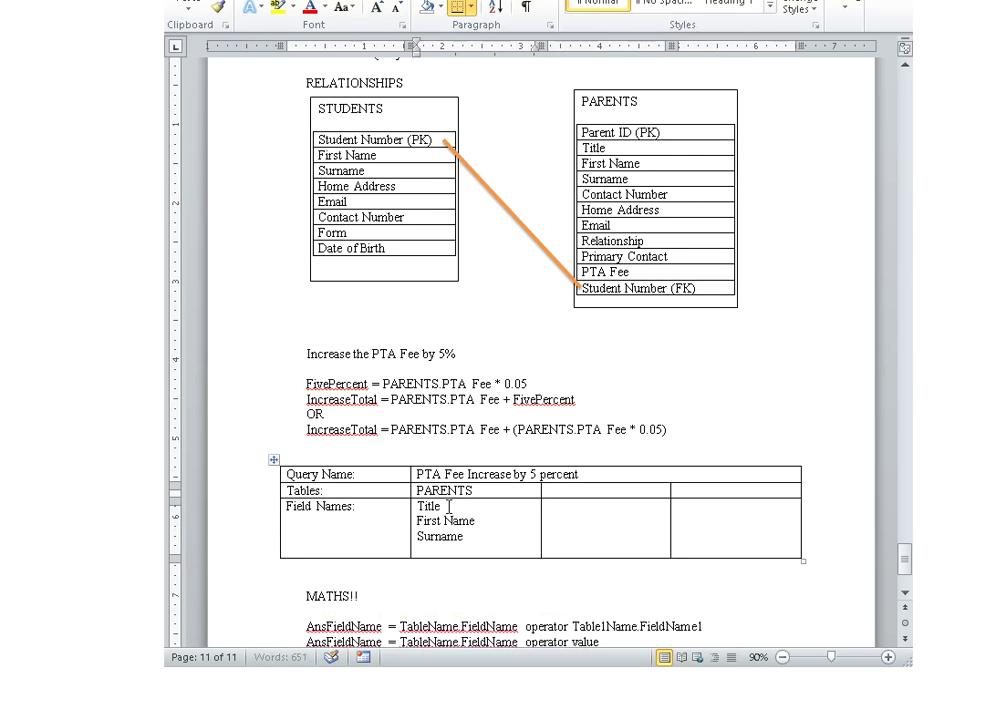
{"action": "type", "text": "PTA Fee"}
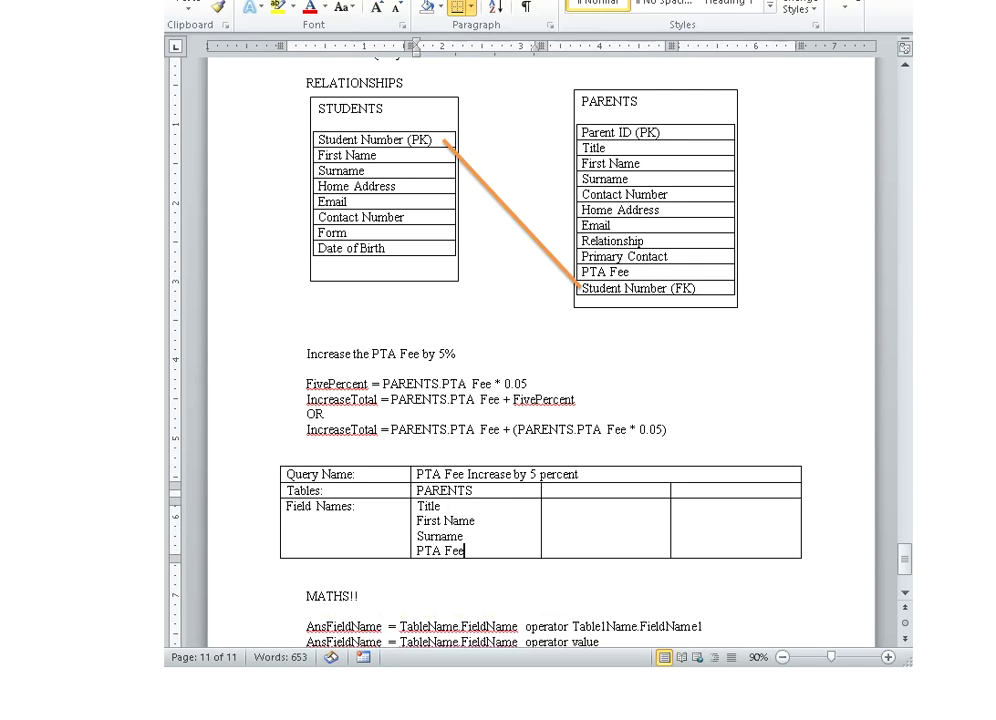
- Copy the formula "FivePercent = PARENTS.PTA Fee * 0.05" into the Field Names cell of the next column
{"action": "left_click", "coordinate": [580, 520]}
{"action": "left_click", "coordinate": [550, 491]}
{"action": "left_click_drag", "start_coordinate": [552, 491], "coordinate": [689, 493]}
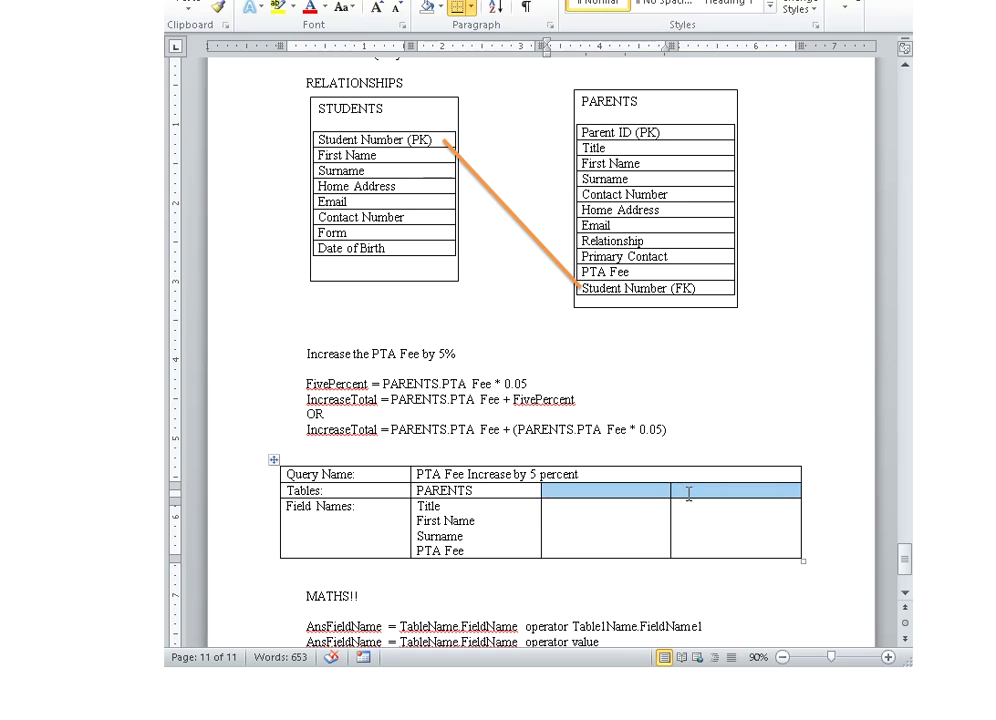
{"action": "left_click", "coordinate": [578, 519]}
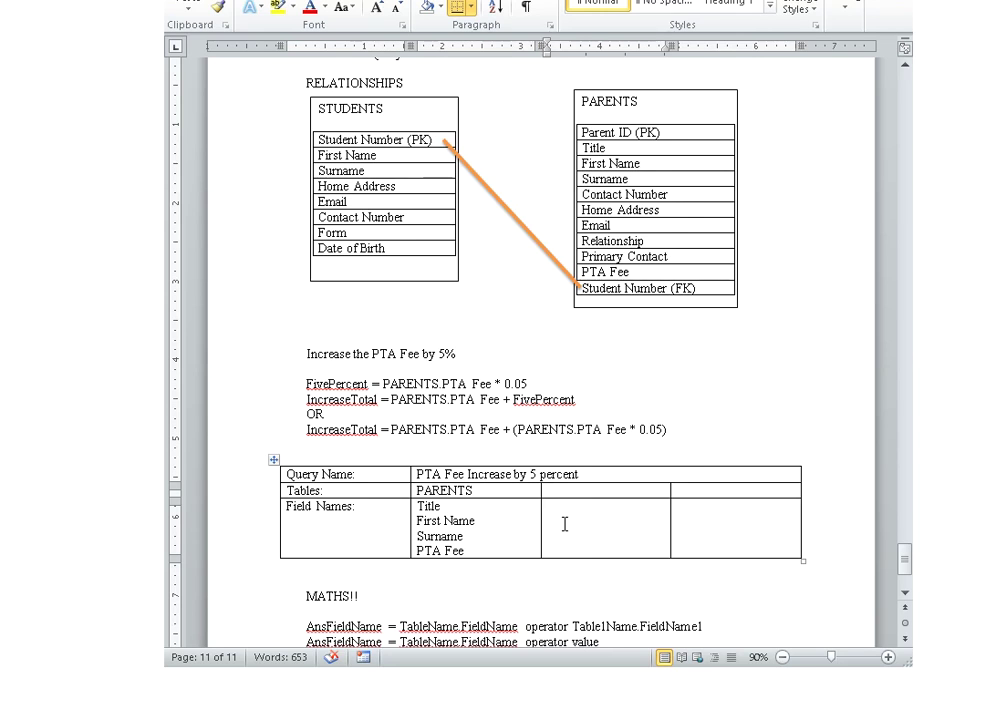
{"action": "scroll", "coordinate": [565, 523], "scroll_direction": "up", "scroll_amount": 1}
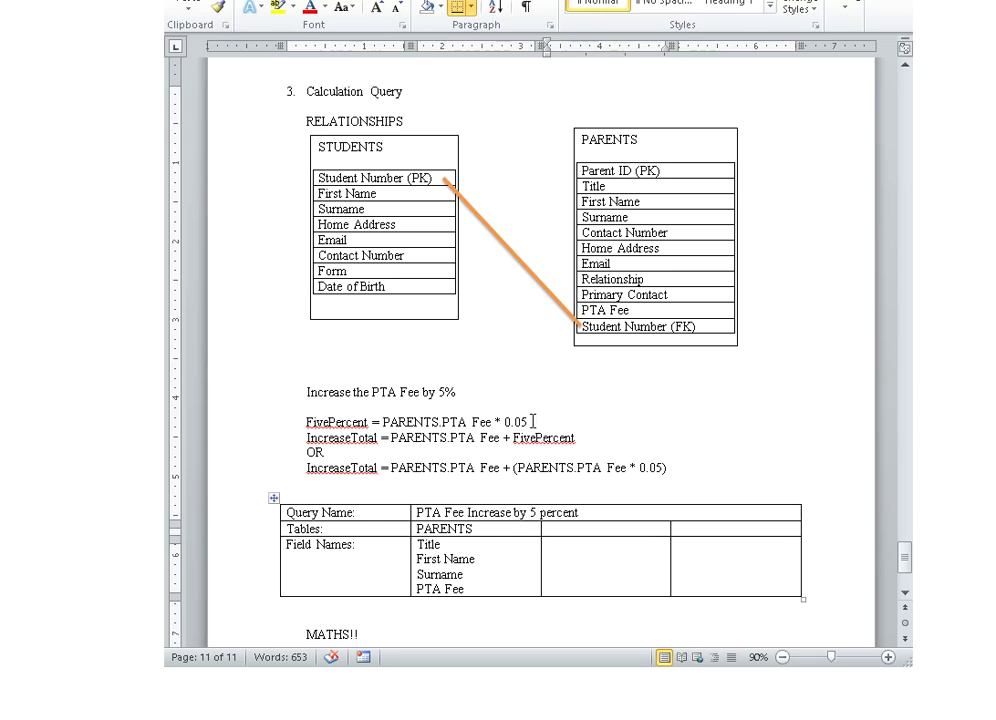
{"action": "left_click_drag", "start_coordinate": [525, 419], "coordinate": [307, 422]}
{"action": "key", "text": "ctrl+c"}
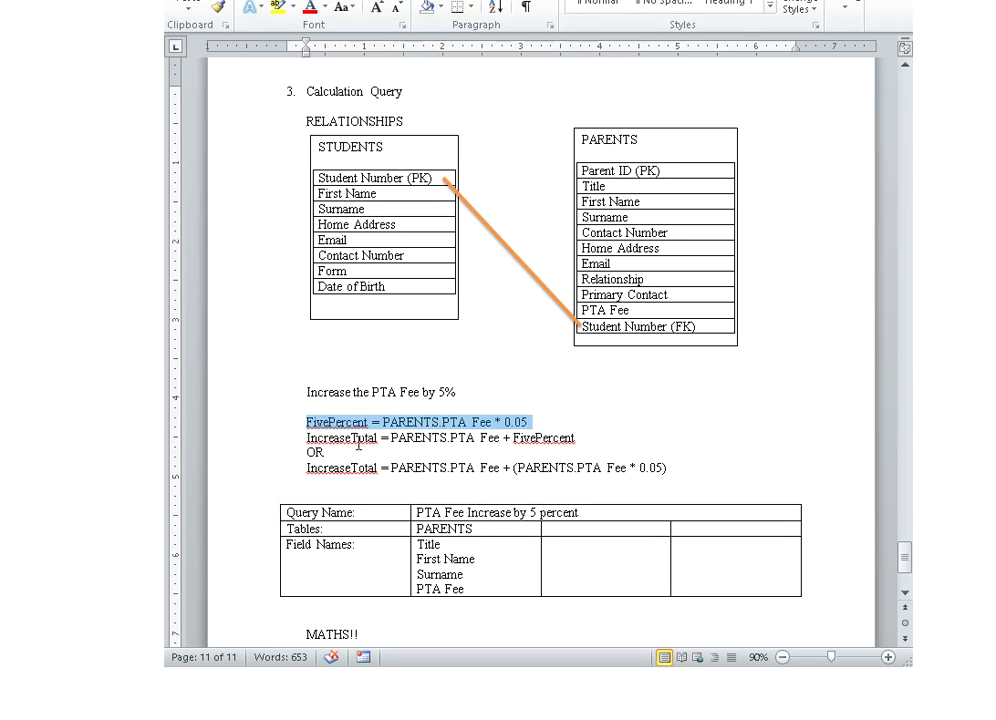
{"action": "left_click", "coordinate": [560, 558]}
{"action": "key", "text": "ctrl+v"}
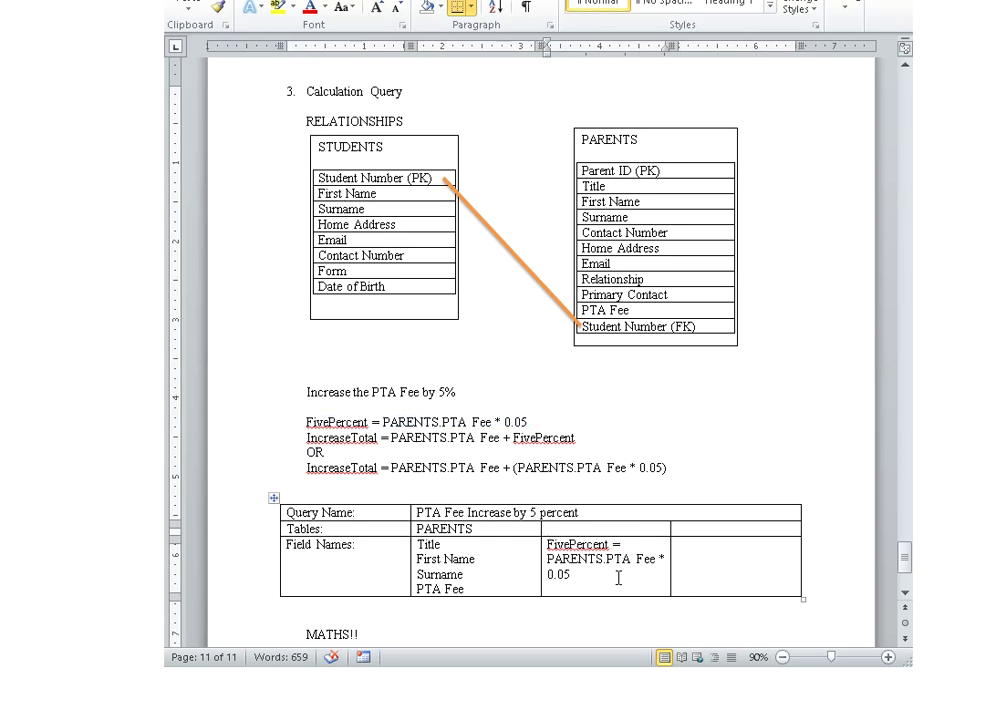
- Add the bold heading "MICROSOFT ACCESS" on the line directly above the query table
{"action": "left_click", "coordinate": [697, 496]}
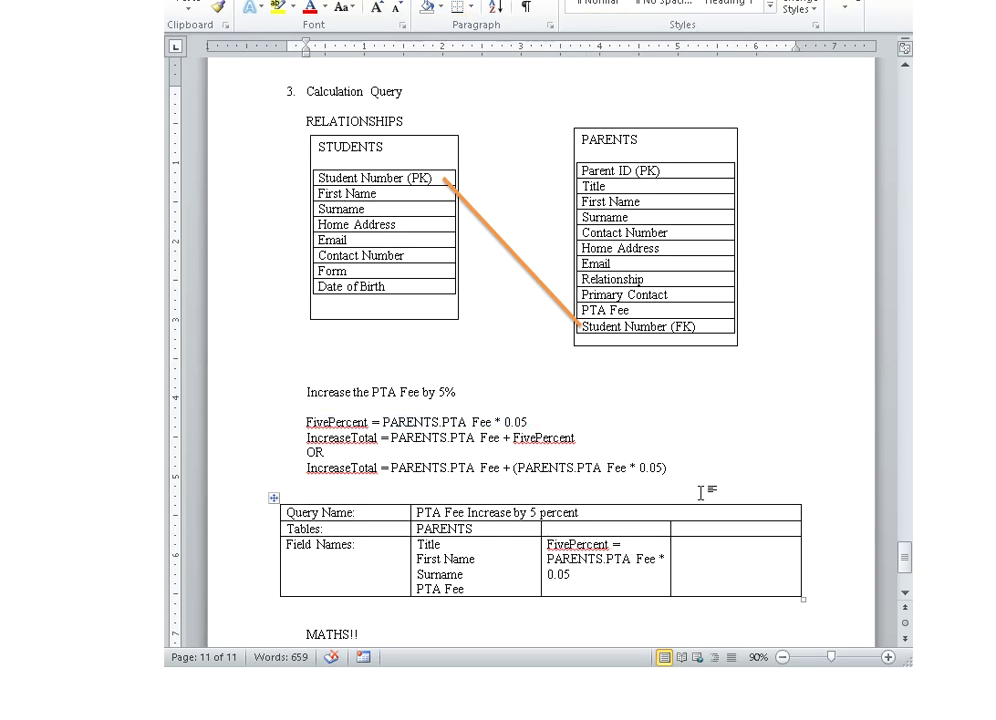
{"action": "type", "text": "MICROSOF"}
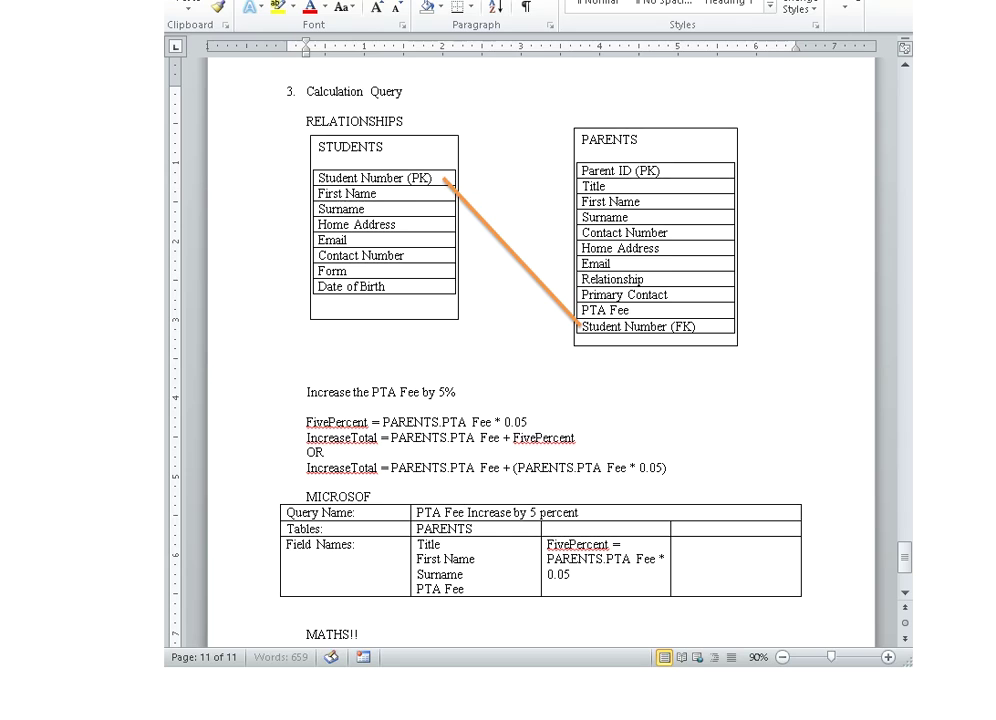
{"action": "type", "text": "T ACCESS"}
{"action": "key", "text": "shift+Home"}
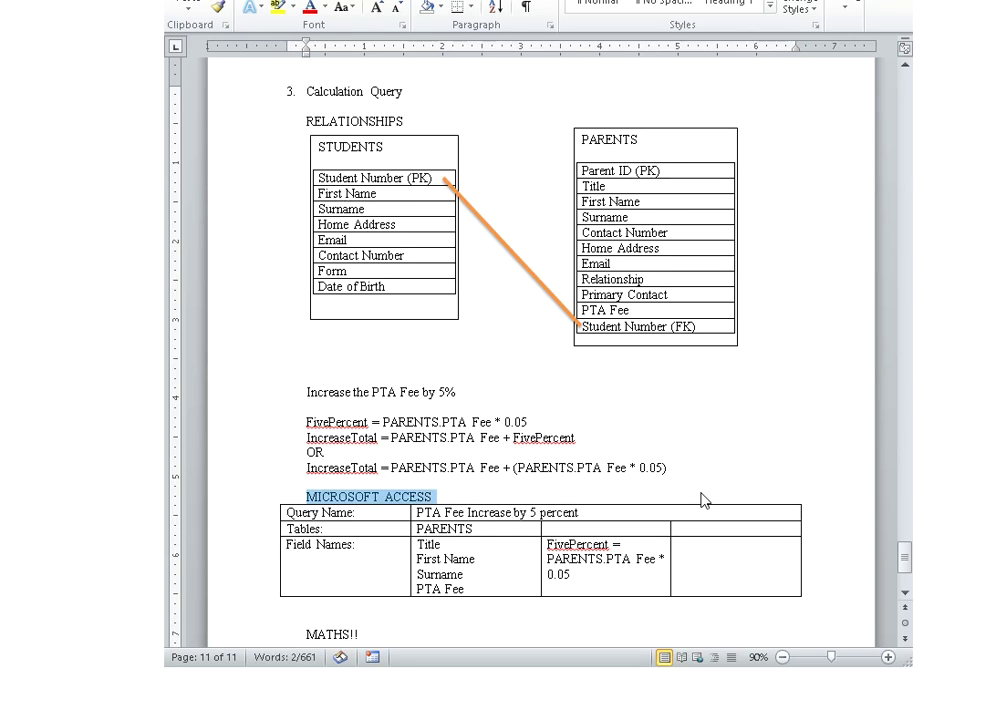
{"action": "key", "text": "ctrl+b"}
- Rewrite the formula in the query table in Access syntax as "FivePercent : [PARENTS.PTA Fee] * 0.05"
{"action": "left_click", "coordinate": [650, 588]}
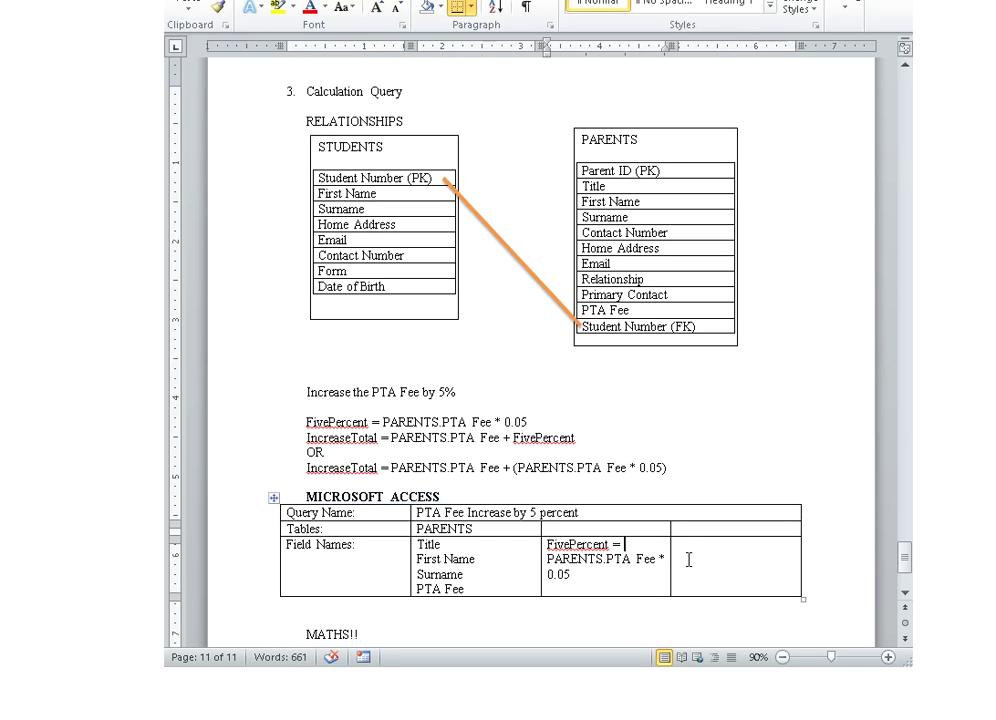
{"action": "key", "text": "BackSpace"}
{"action": "type", "text": ":"}
{"action": "left_click", "coordinate": [543, 565]}
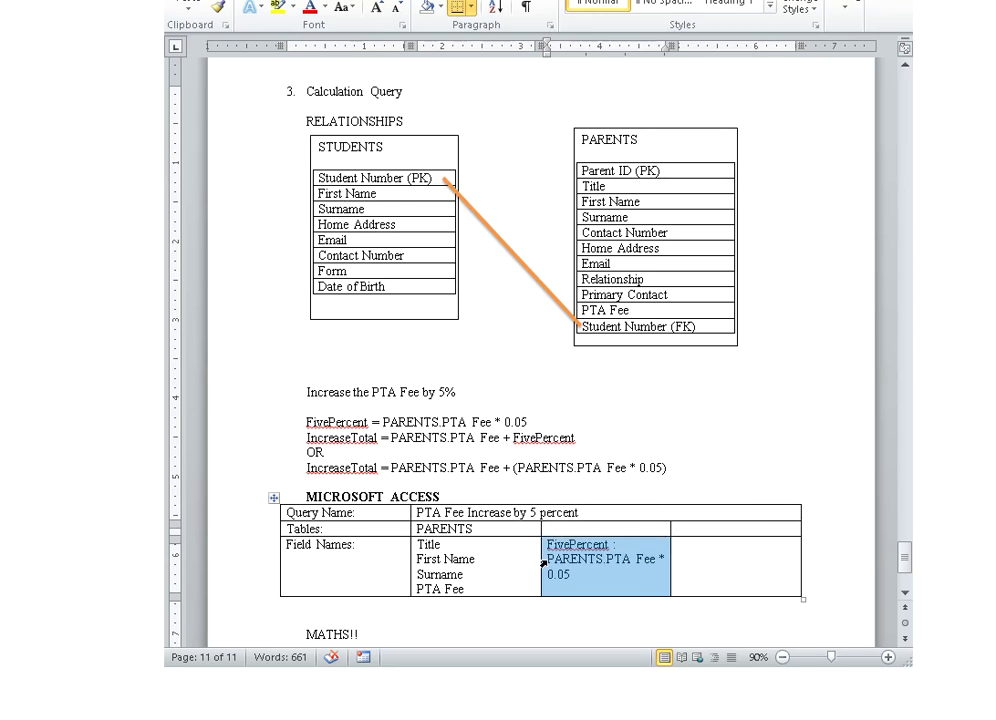
{"action": "left_click", "coordinate": [546, 558]}
{"action": "type", "text": "["}
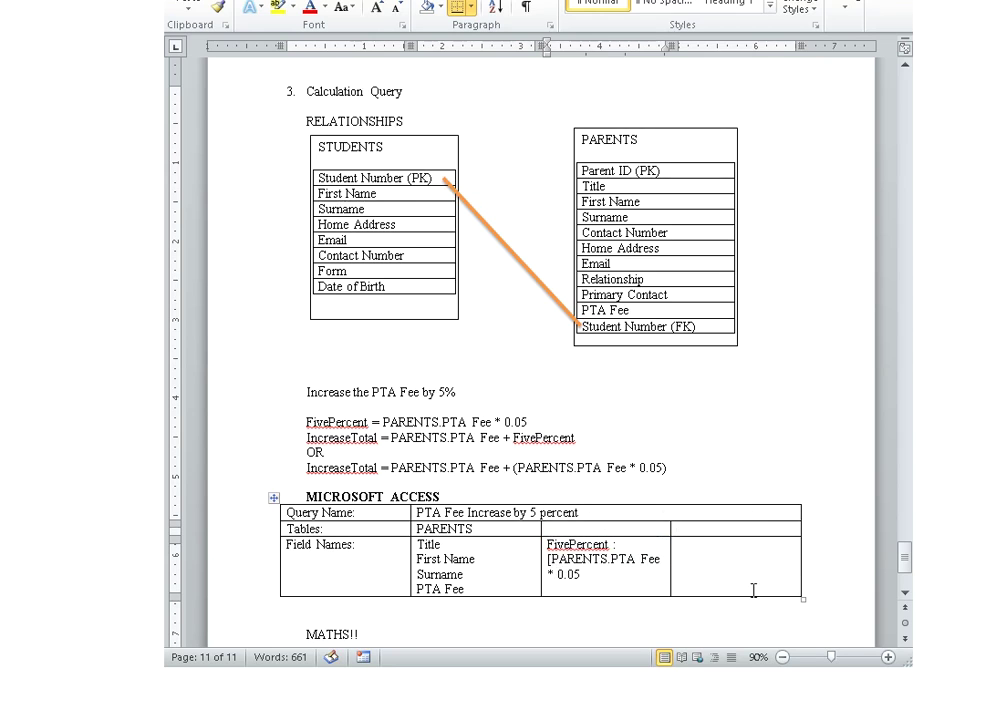
{"action": "left_click", "coordinate": [662, 558]}
{"action": "type", "text": "]"}
- Copy the formula "IncreaseTotal = PARENTS.PTA Fee + FivePercent" into the last column's Field Names cell
{"action": "scroll", "coordinate": [719, 574], "scroll_direction": "down", "scroll_amount": 1}
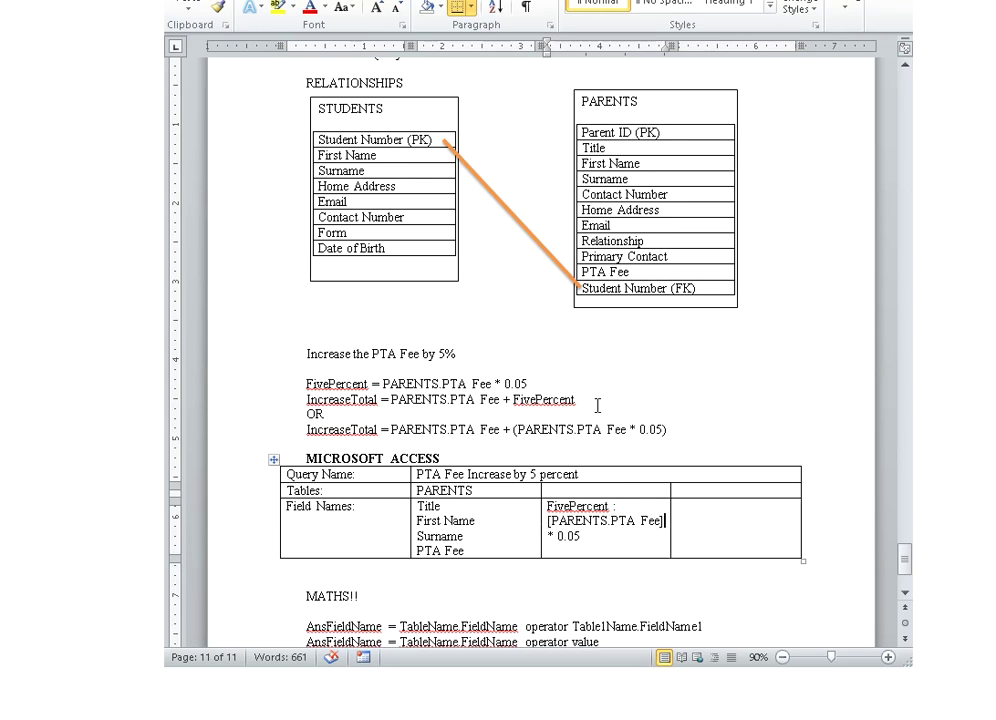
{"action": "left_click_drag", "start_coordinate": [596, 405], "coordinate": [308, 400]}
{"action": "key", "text": "ctrl+c"}
{"action": "left_click", "coordinate": [700, 522]}
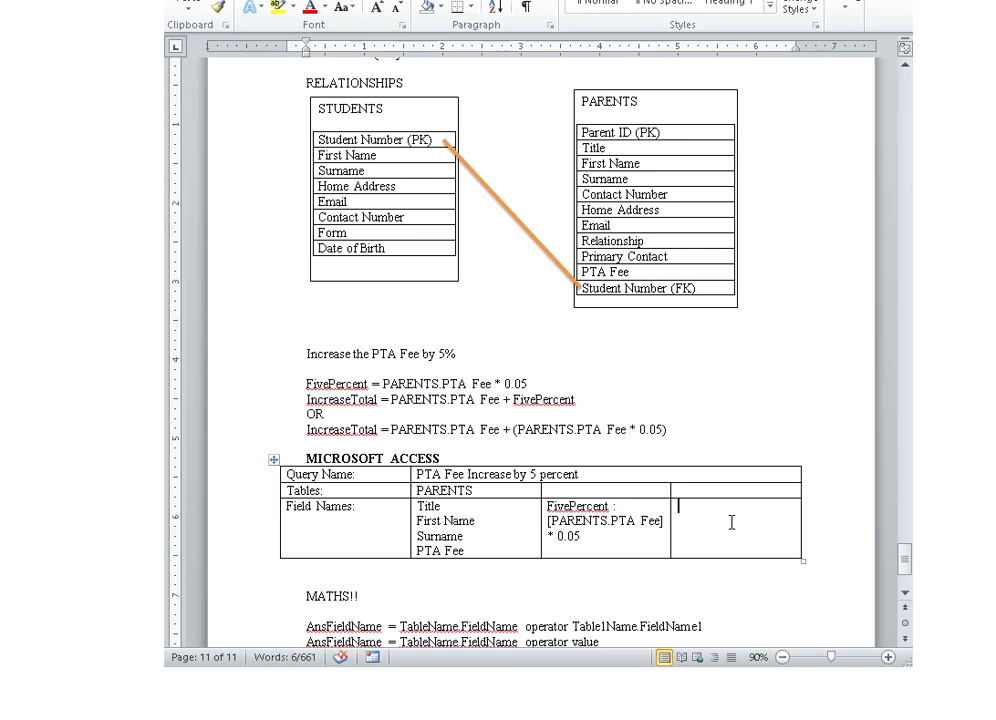
{"action": "key", "text": "ctrl+v"}
{"action": "key", "text": "BackSpace"}
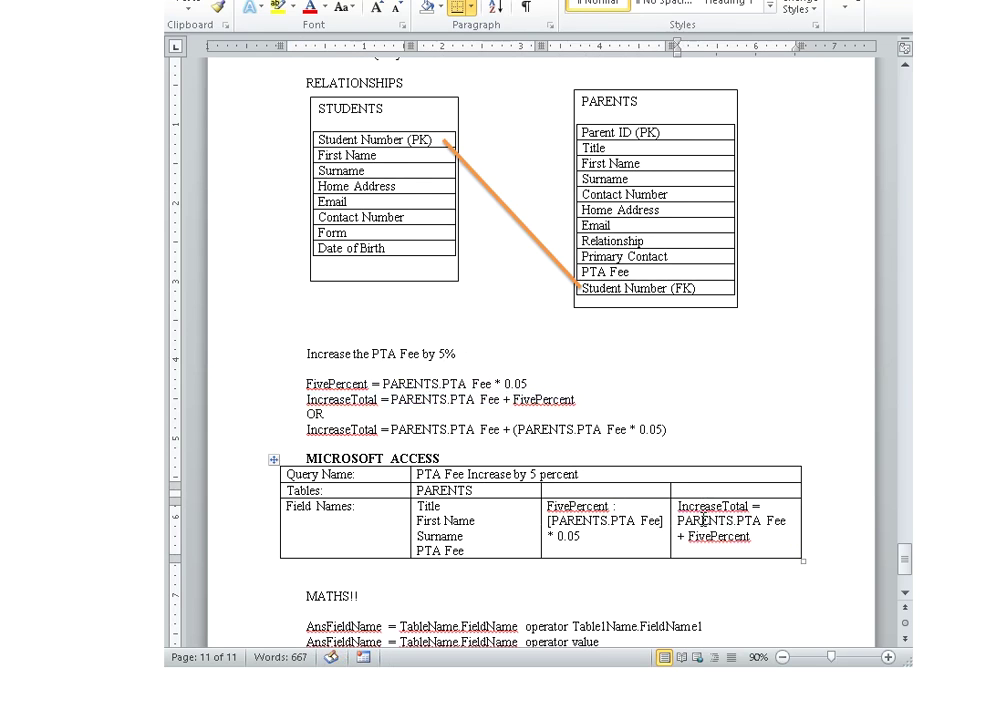
- Rewrite the copied total formula in Access syntax as "IncreaseTotal : [PARENTS.PTA Fee] + FivePercent"
{"action": "triple_click", "coordinate": [684, 526]}
{"action": "left_click", "coordinate": [764, 506]}
{"action": "key", "text": "BackSpace"}
{"action": "type", "text": ":"}
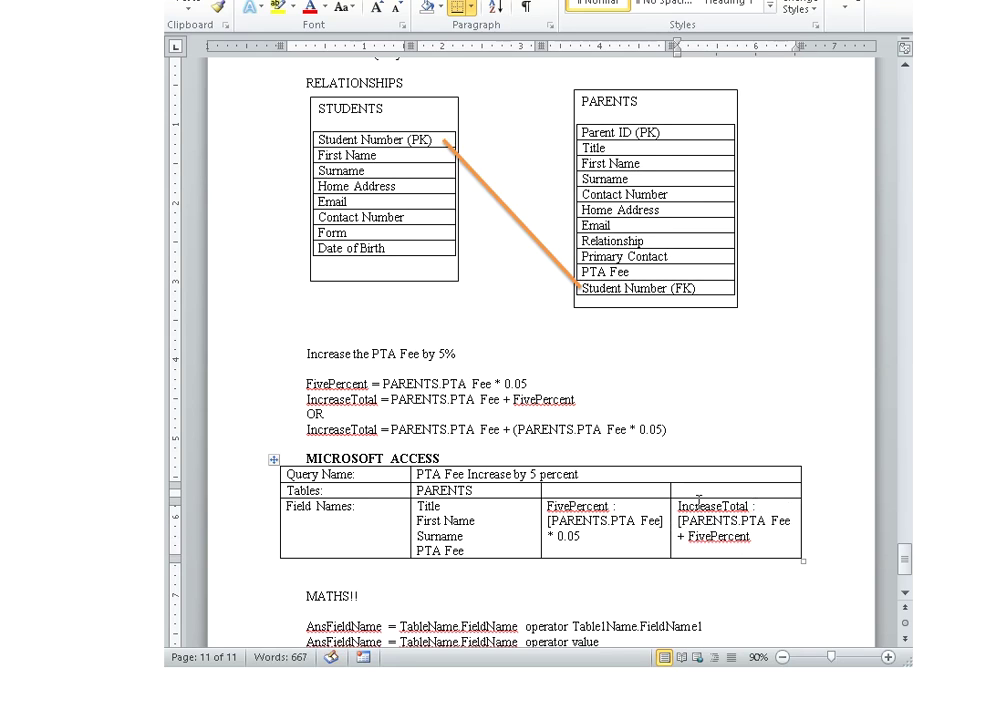
{"action": "type", "text": "]"}
- Duplicate the MICROSOFT ACCESS heading and its query table below the original table
{"action": "scroll", "coordinate": [619, 457], "scroll_direction": "down", "scroll_amount": 1}
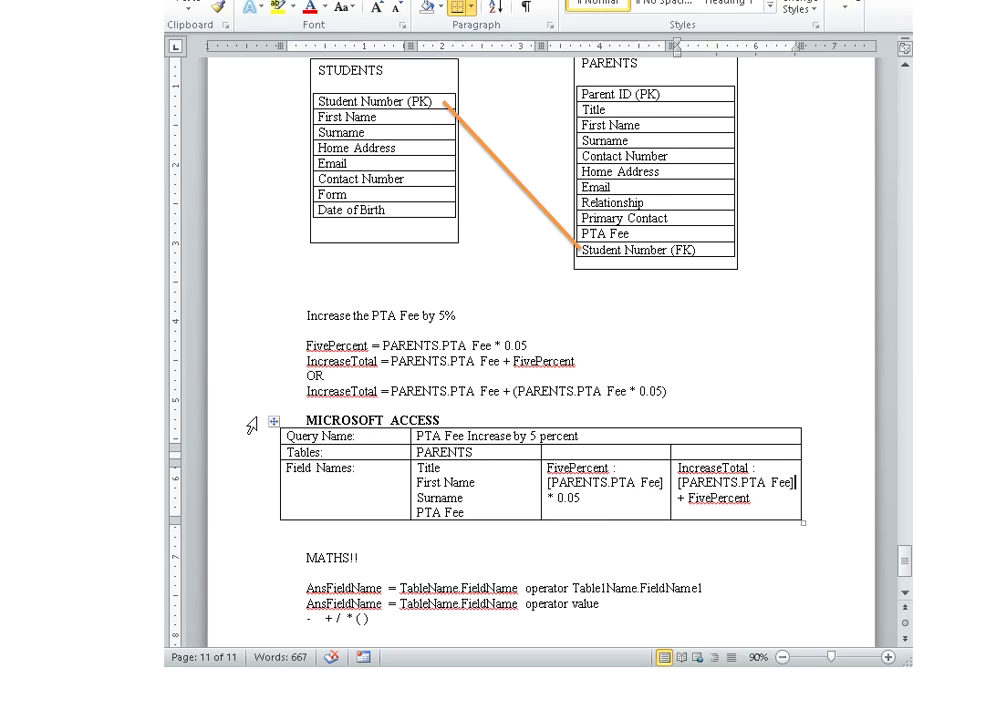
{"action": "left_click_drag", "start_coordinate": [251, 425], "coordinate": [301, 500]}
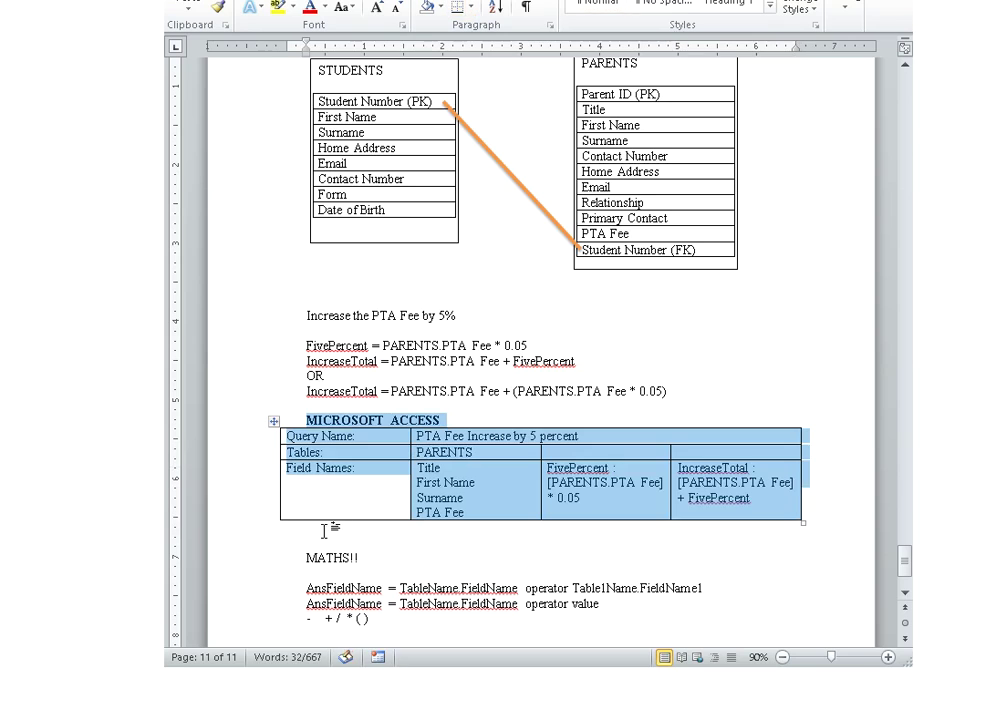
{"action": "left_click", "coordinate": [296, 525]}
{"action": "key", "text": "Return"}
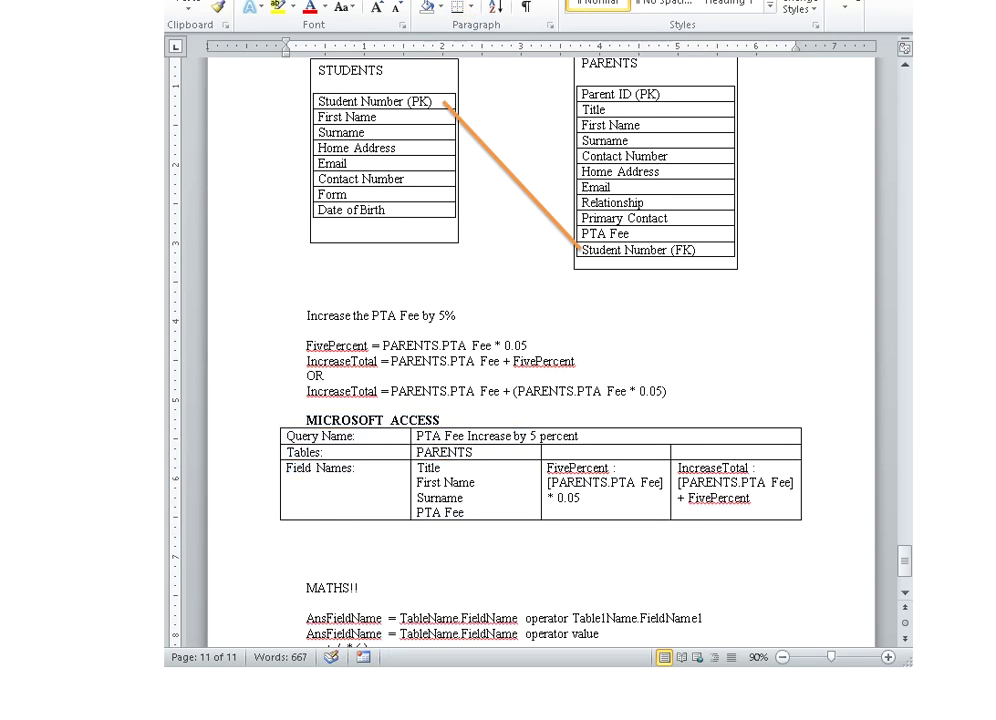
{"action": "key", "text": "ctrl+v"}
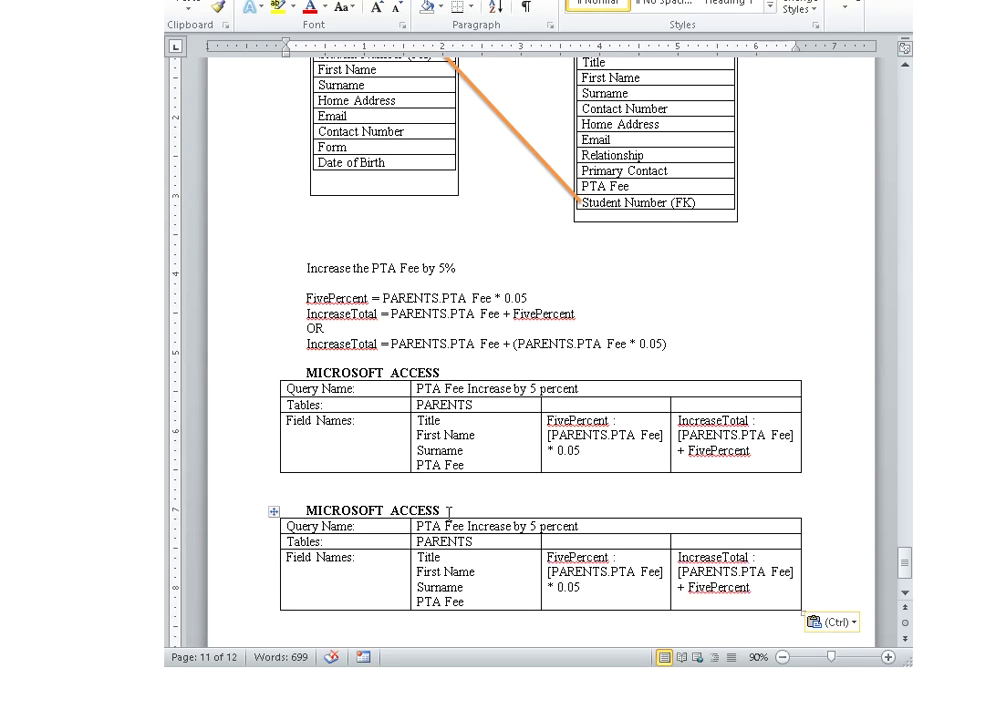
- Change the heading above the duplicated query table to "LIBRE OFFICE"
{"action": "left_click_drag", "start_coordinate": [452, 511], "coordinate": [306, 511]}
{"action": "type", "text": "LIBR"}
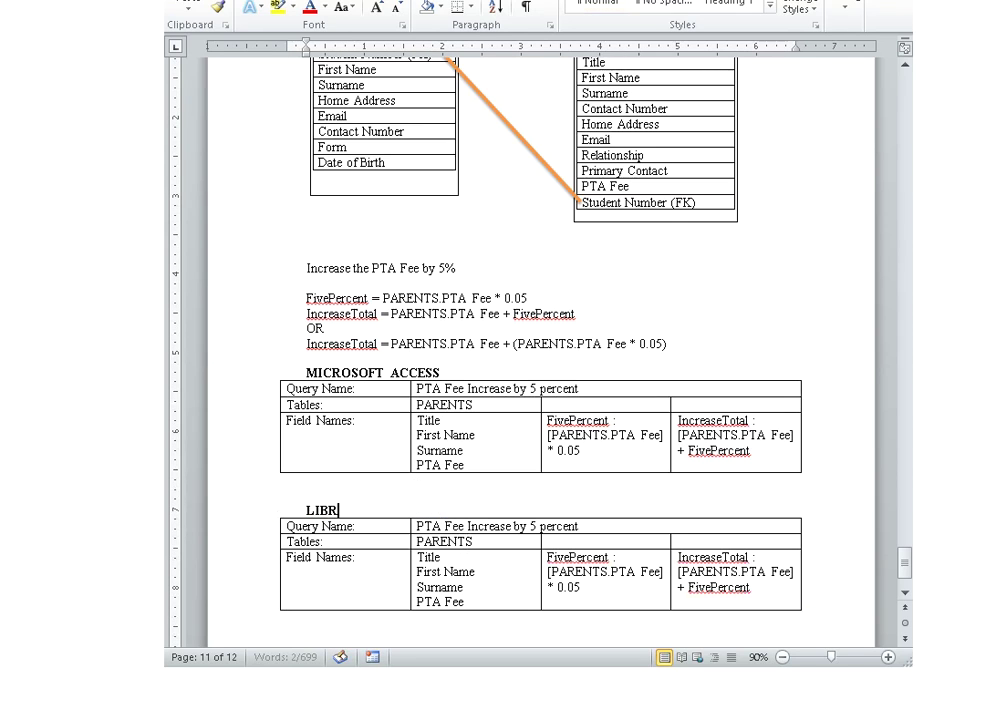
{"action": "type", "text": "E OFFICE"}
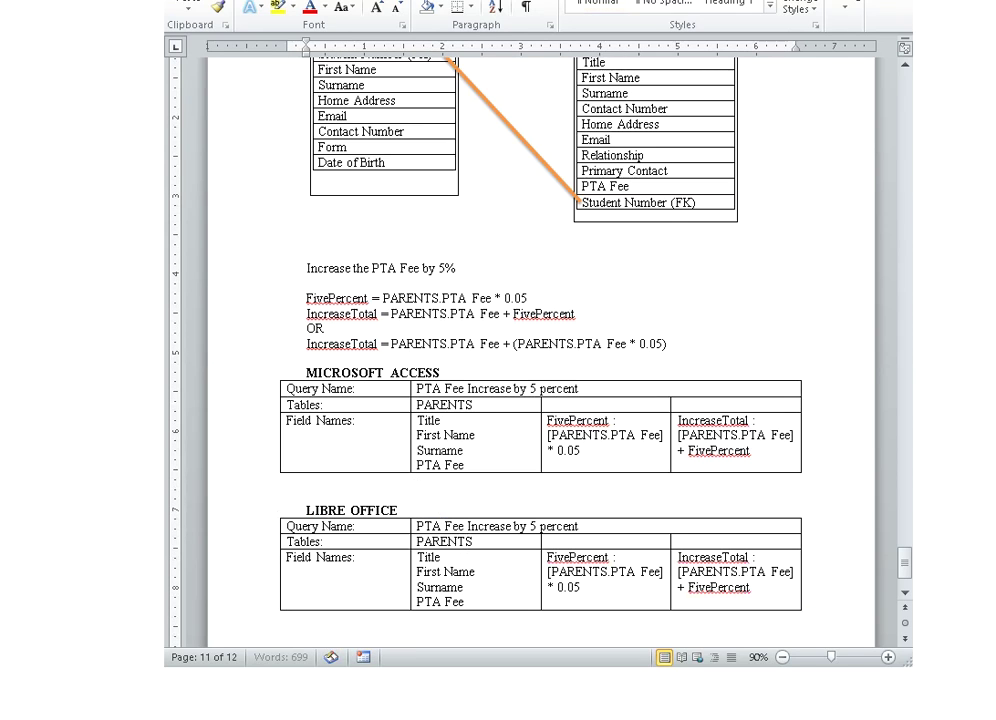
{"action": "scroll", "coordinate": [412, 469], "scroll_direction": "up", "scroll_amount": 2}
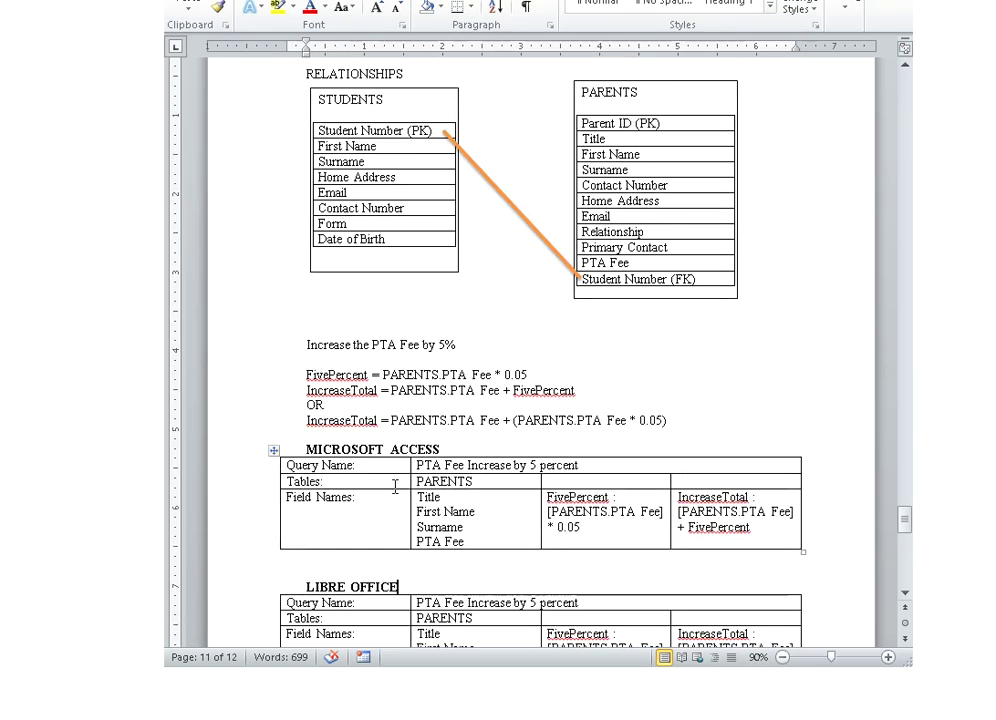
{"action": "left_click_drag", "start_coordinate": [306, 449], "coordinate": [658, 524]}
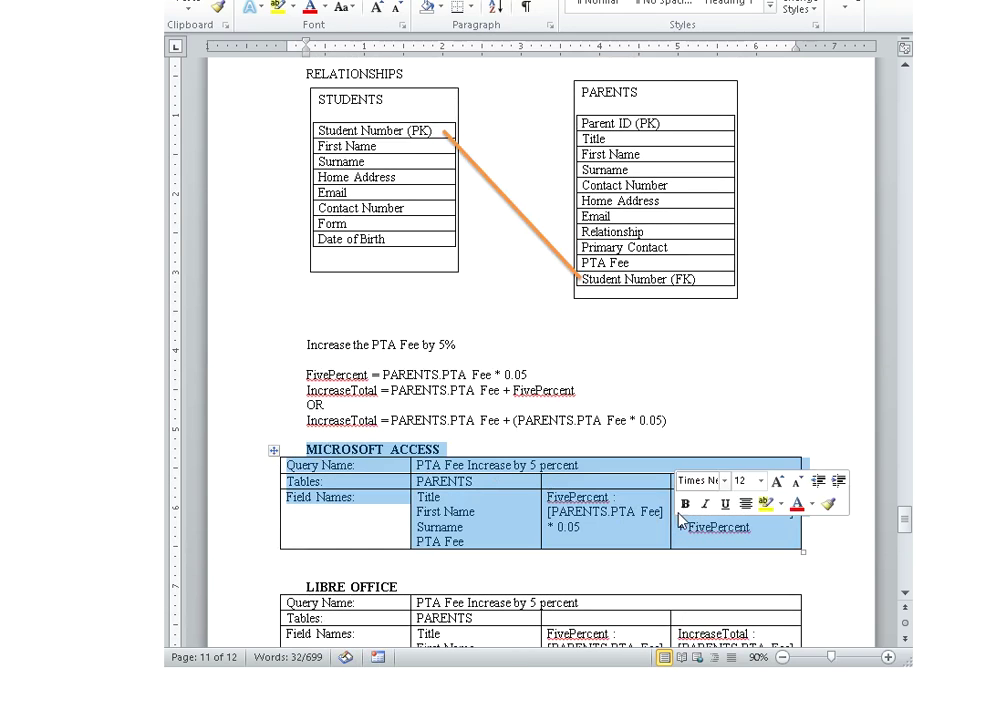
{"action": "left_click", "coordinate": [760, 425]}
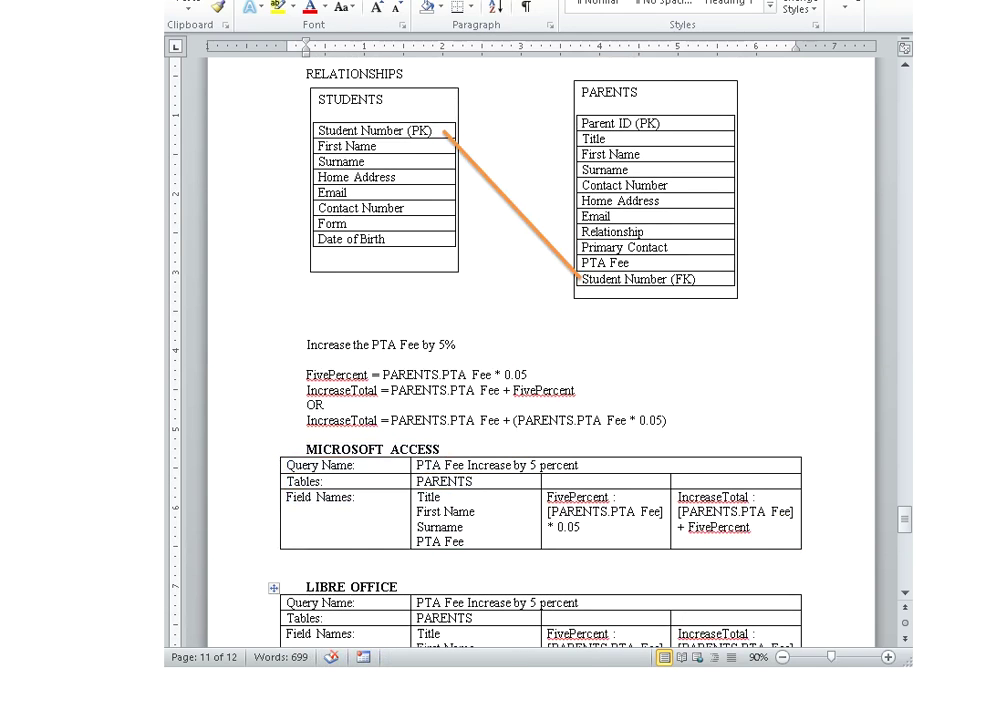
- Switch to the School Info database in Microsoft Access and create a new query in design view using the PARENTS table
{"action": "key", "text": "alt+Tab"}
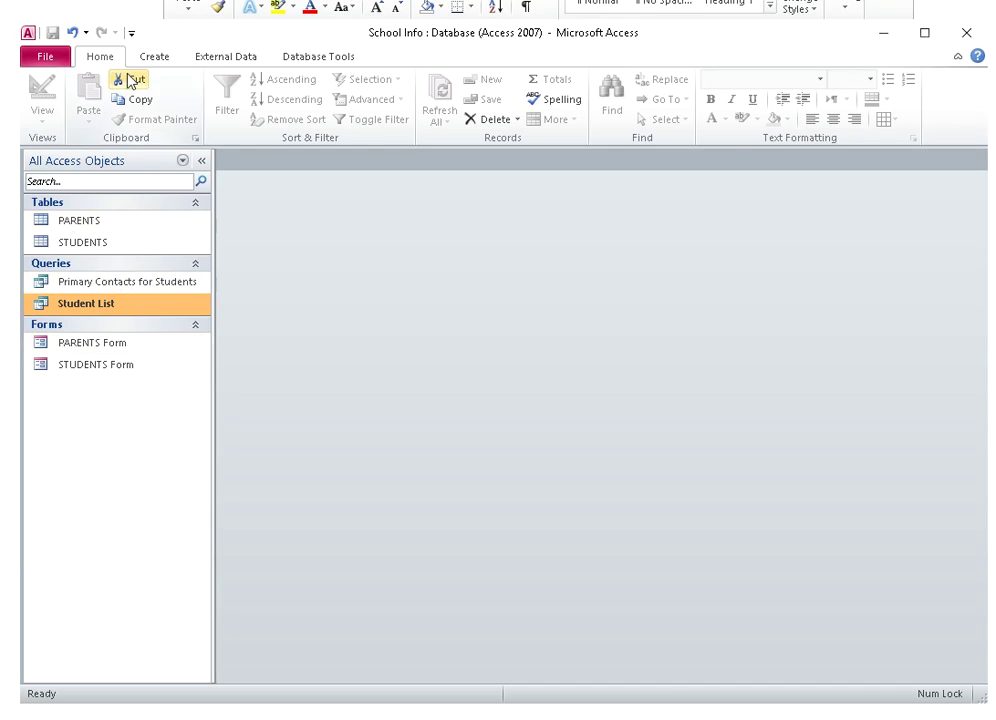
{"action": "left_click", "coordinate": [155, 57]}
{"action": "left_click", "coordinate": [287, 92]}
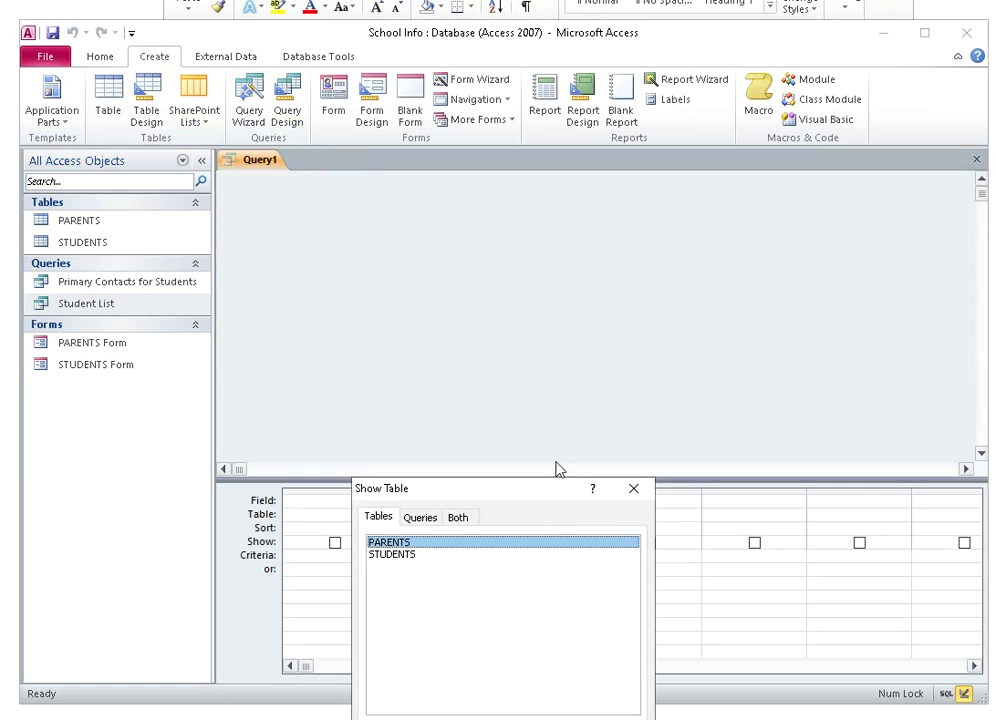
{"action": "left_click_drag", "start_coordinate": [502, 492], "coordinate": [528, 326]}
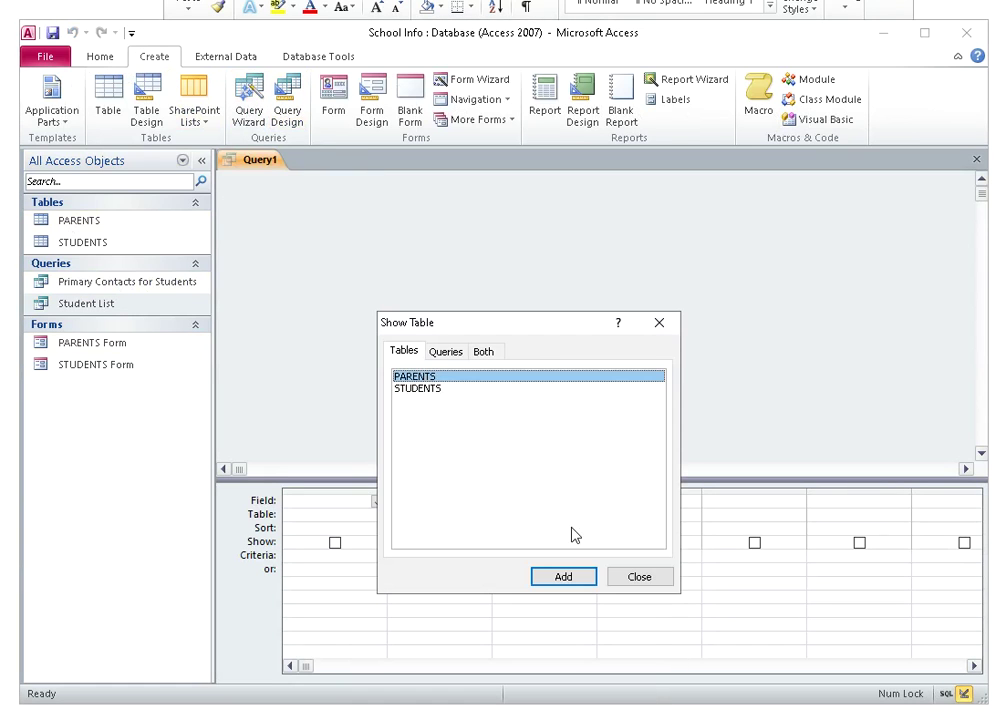
{"action": "left_click", "coordinate": [560, 577]}
{"action": "left_click", "coordinate": [640, 578]}
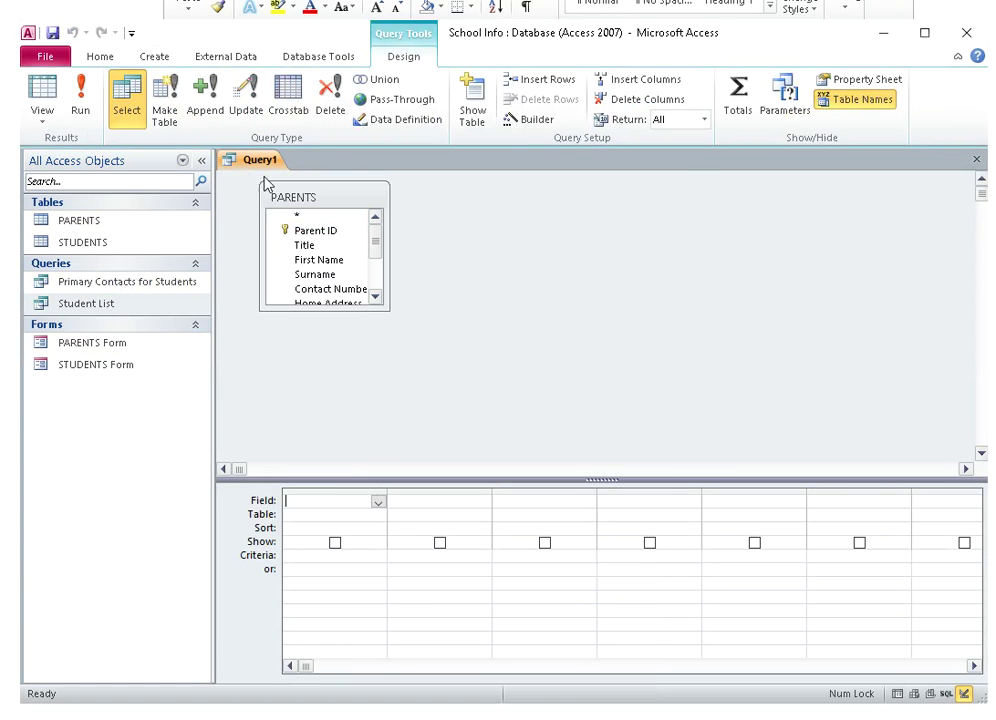
- Add the Parent ID, Title, First Name, Surname and PTA Fees fields from PARENTS to the query
{"action": "double_click", "coordinate": [325, 231]}
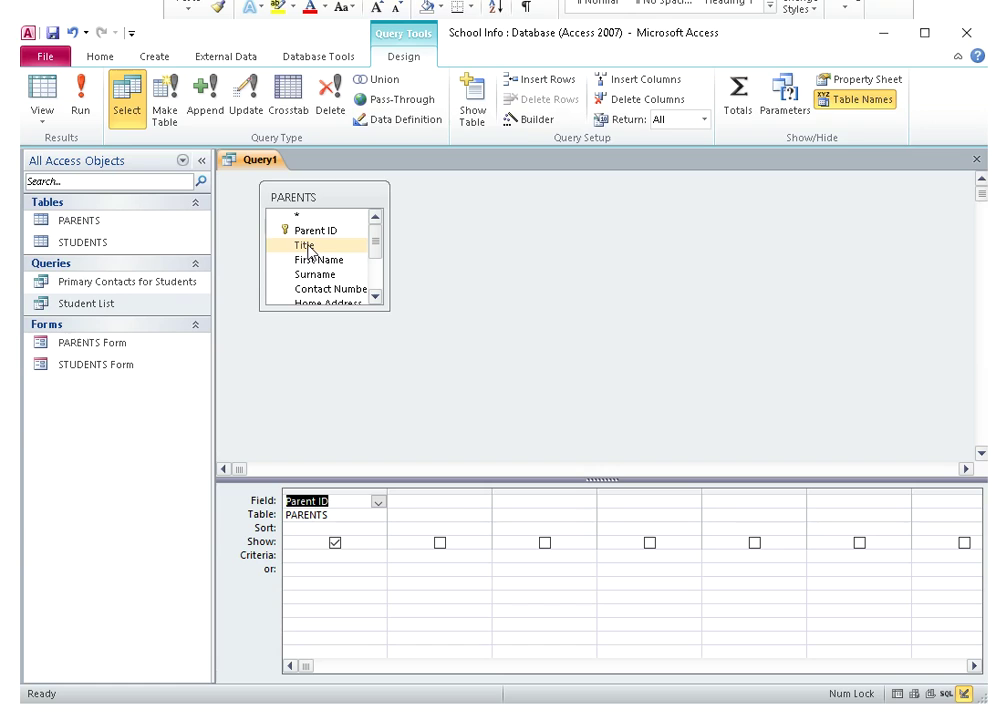
{"action": "double_click", "coordinate": [309, 247]}
{"action": "double_click", "coordinate": [315, 261]}
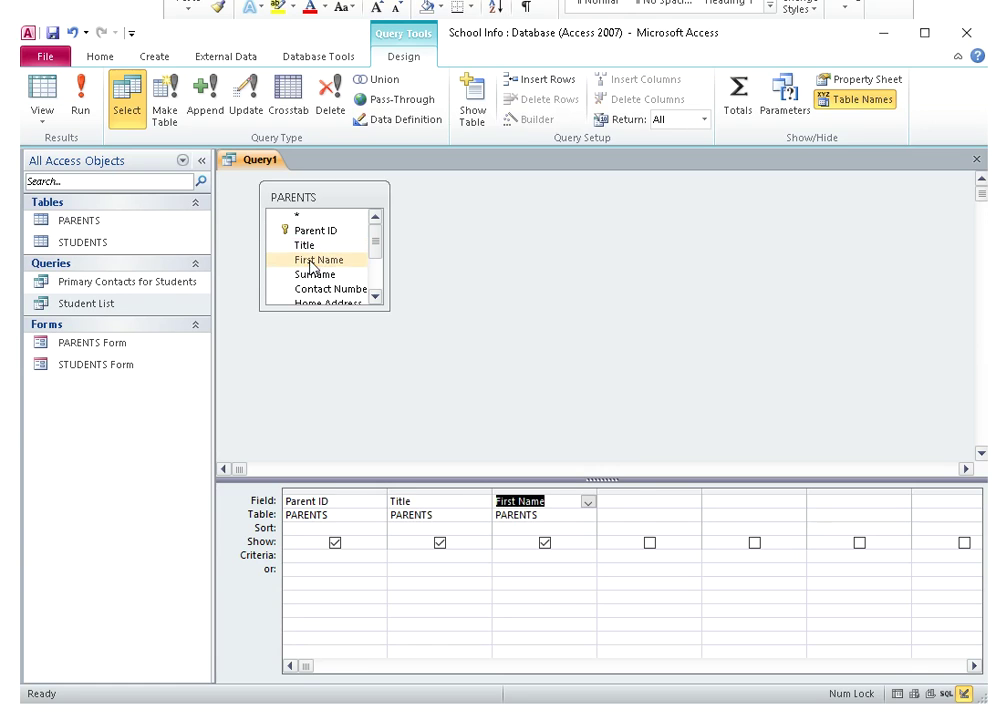
{"action": "double_click", "coordinate": [314, 274]}
{"action": "scroll", "coordinate": [376, 298], "scroll_direction": "down", "scroll_amount": 1}
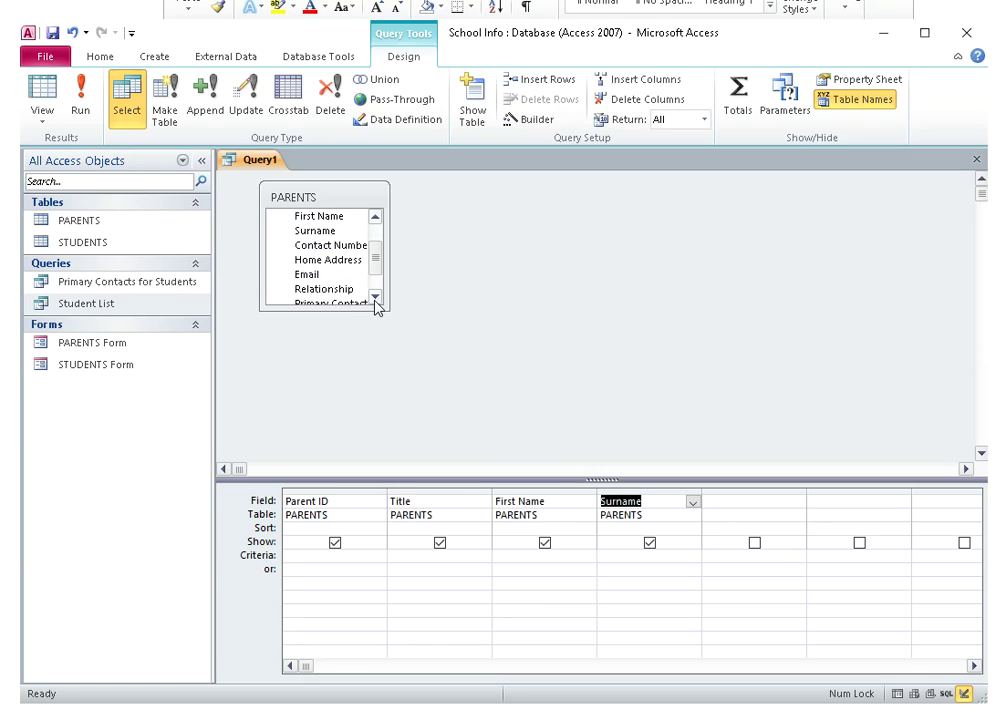
{"action": "scroll", "coordinate": [355, 302], "scroll_direction": "down", "scroll_amount": 1}
{"action": "left_click", "coordinate": [328, 298]}
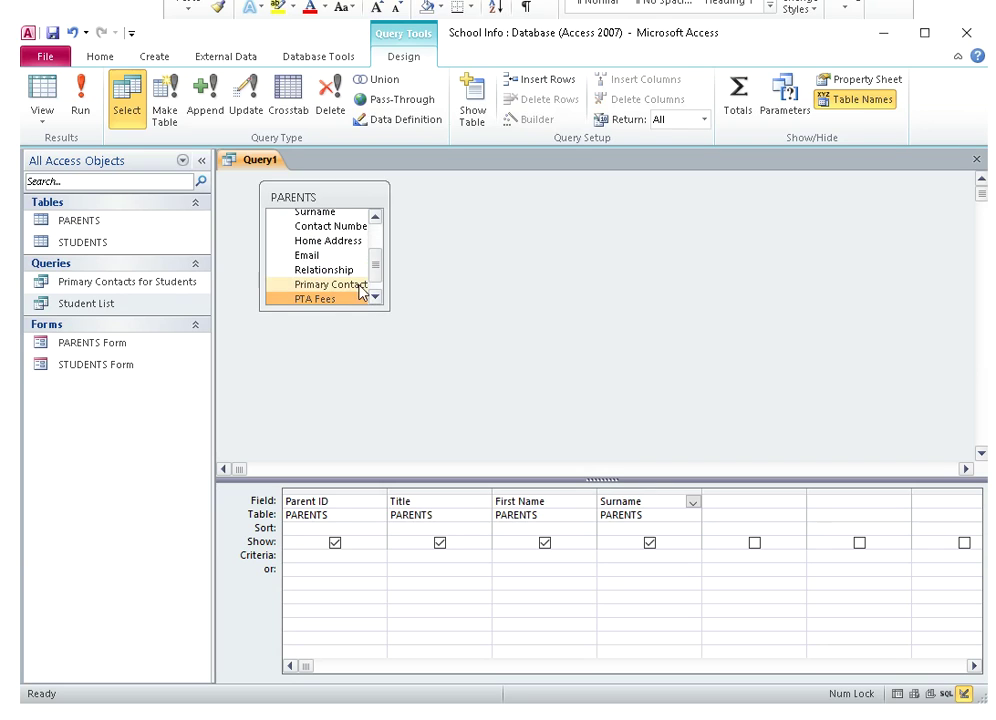
{"action": "scroll", "coordinate": [362, 292], "scroll_direction": "down", "scroll_amount": 1}
{"action": "double_click", "coordinate": [335, 284]}
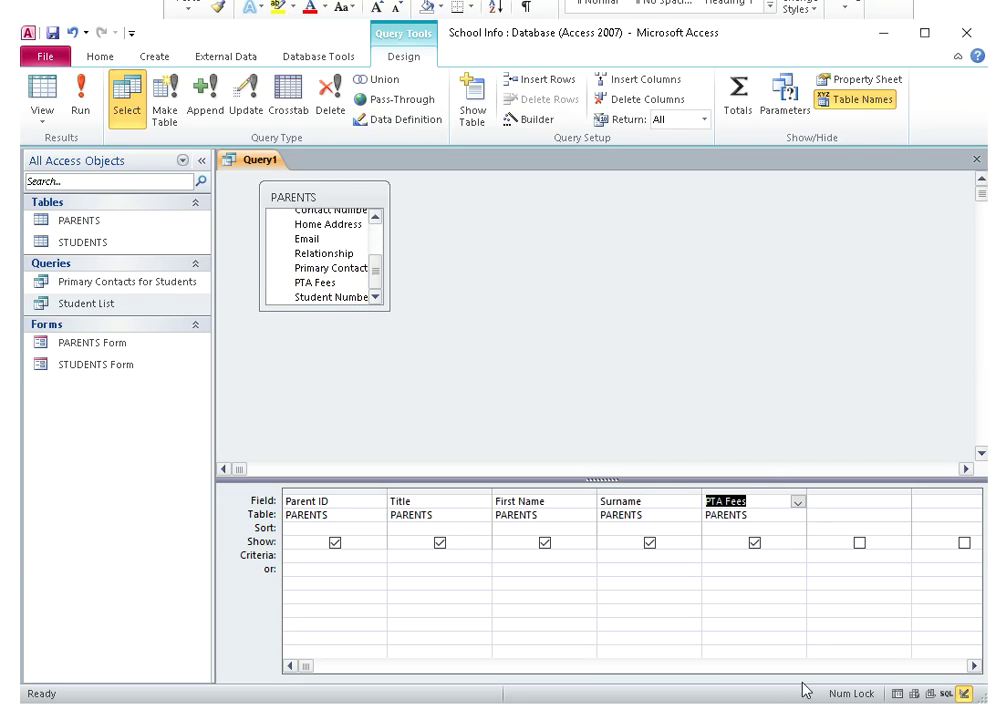
- Enter the calculated field "FivePercent:[PARENTS.PTA Fees]*0.05" after PTA Fees and size its column to fit the expression
{"action": "left_click", "coordinate": [714, 592]}
{"action": "left_click", "coordinate": [973, 666]}
{"action": "left_click", "coordinate": [973, 666]}
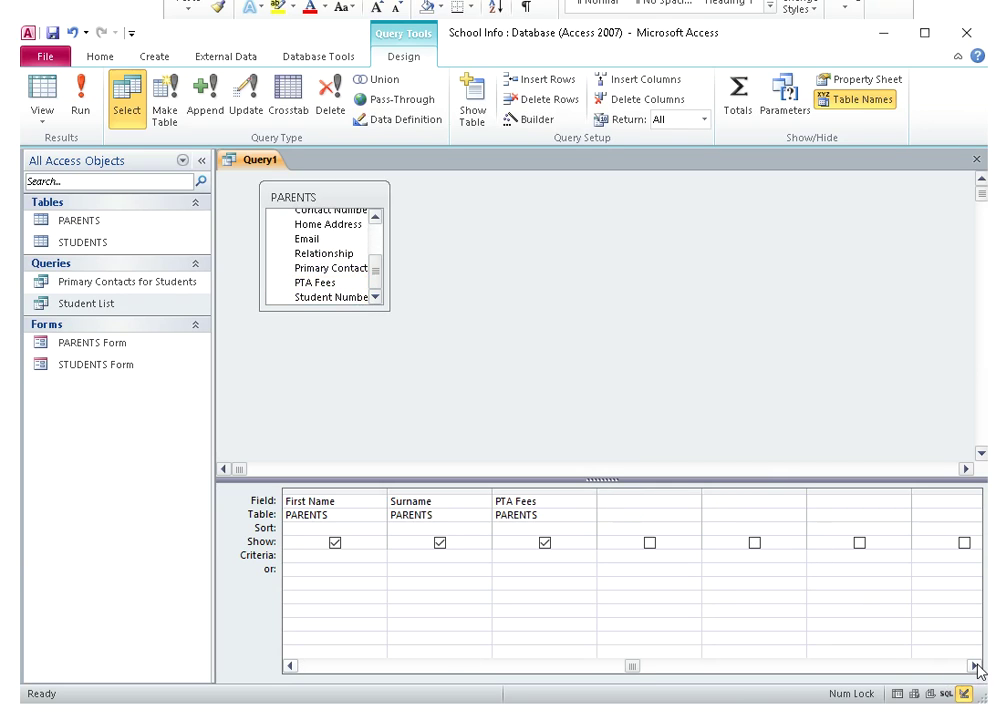
{"action": "left_click_drag", "start_coordinate": [701, 492], "coordinate": [841, 492]}
{"action": "left_click", "coordinate": [634, 505]}
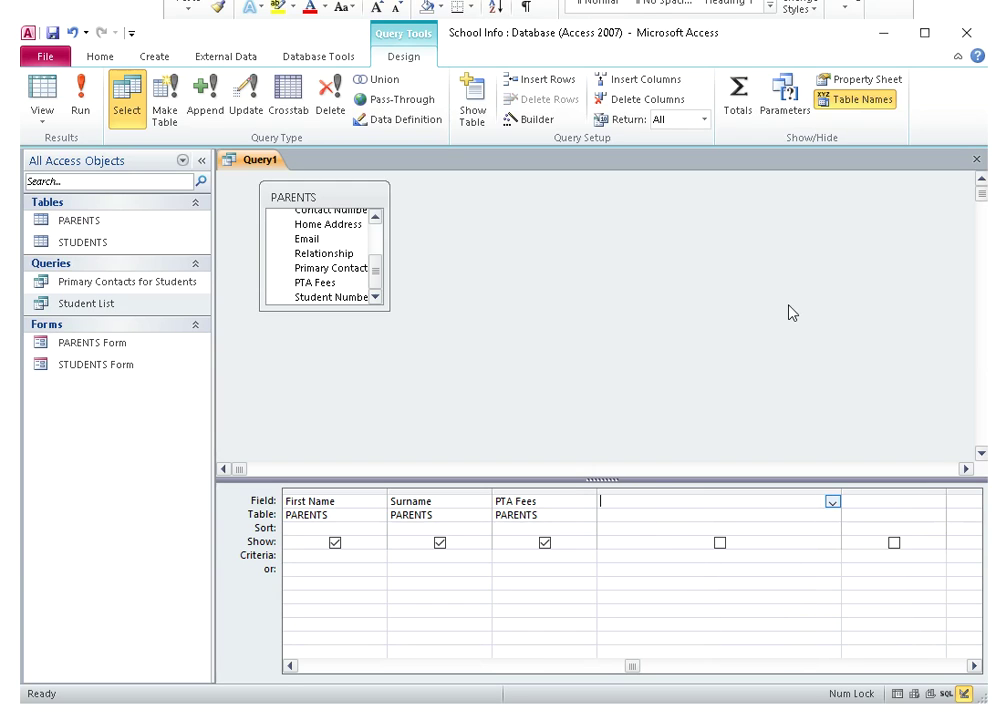
{"action": "type", "text": "FivePercent:[PARENTS.PTA Fees]*0.05"}
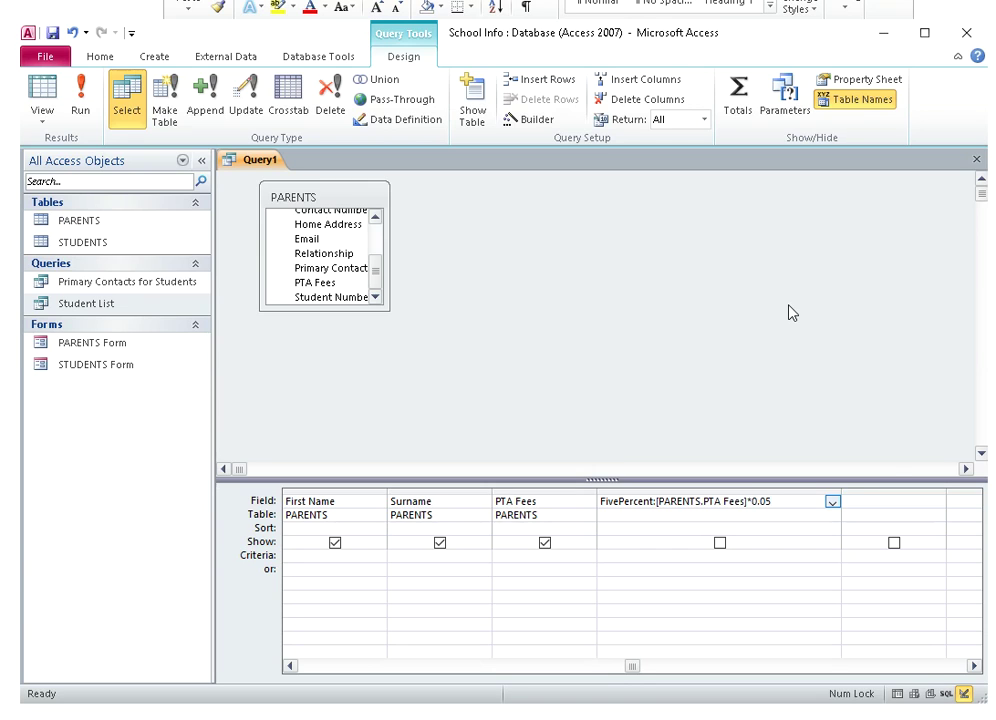
{"action": "left_click_drag", "start_coordinate": [840, 493], "coordinate": [790, 498]}
- Widen the column after FivePercent and enter the calculated field "Increase:[PARENTS.PTA Fees]+FivePercent" in it
{"action": "left_click", "coordinate": [841, 504]}
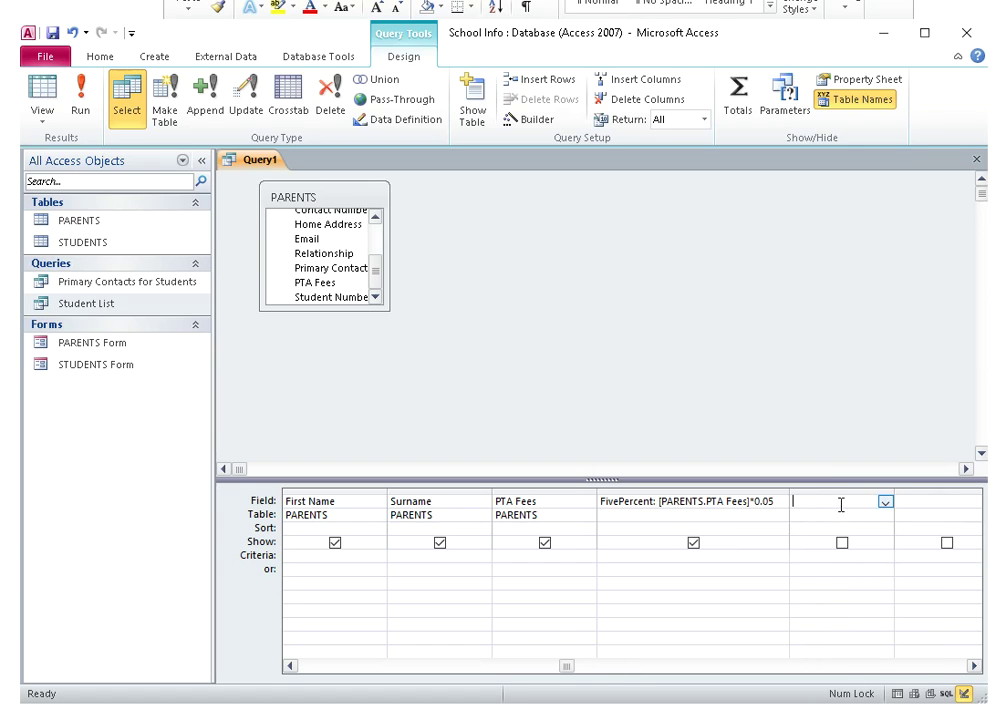
{"action": "left_click", "coordinate": [973, 665]}
{"action": "left_click", "coordinate": [973, 665]}
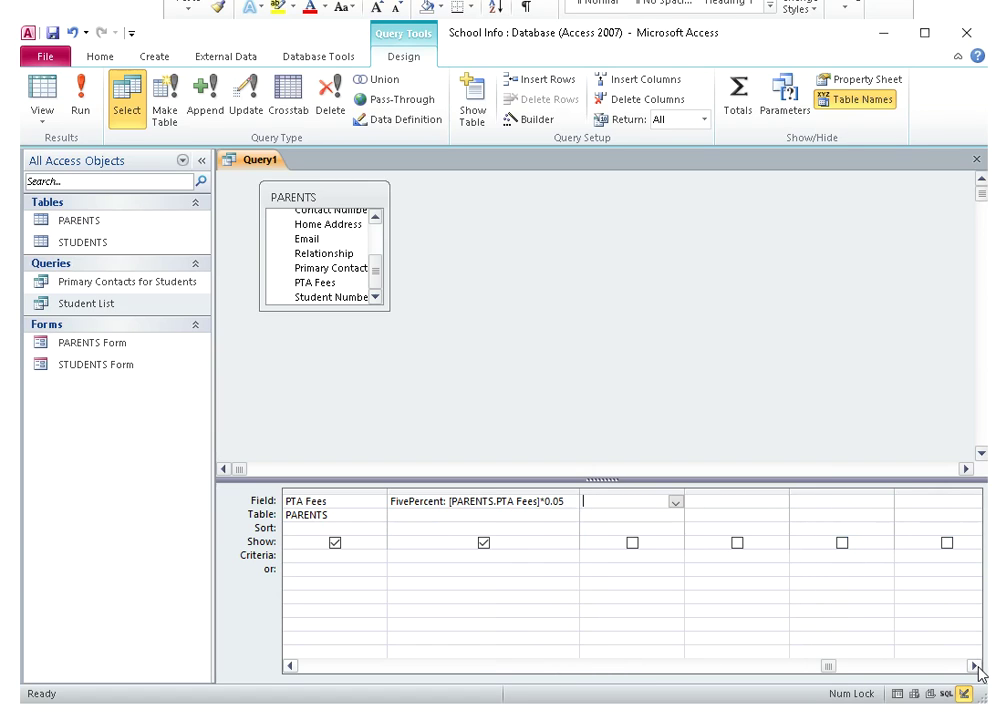
{"action": "left_click", "coordinate": [689, 489]}
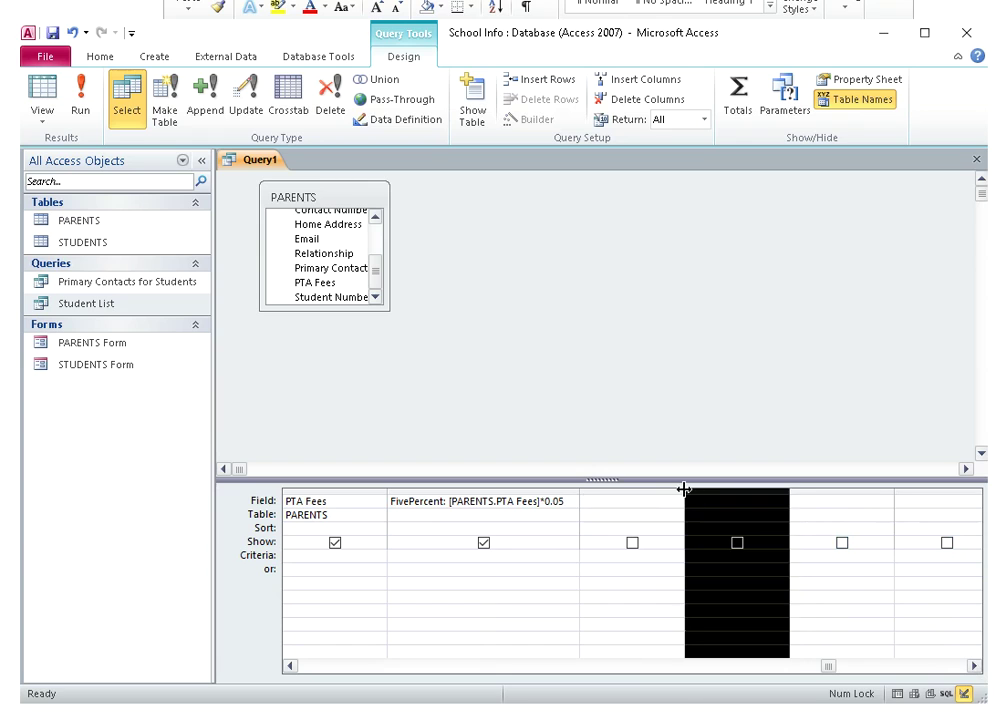
{"action": "left_click_drag", "start_coordinate": [788, 507], "coordinate": [638, 502]}
{"action": "left_click", "coordinate": [638, 502]}
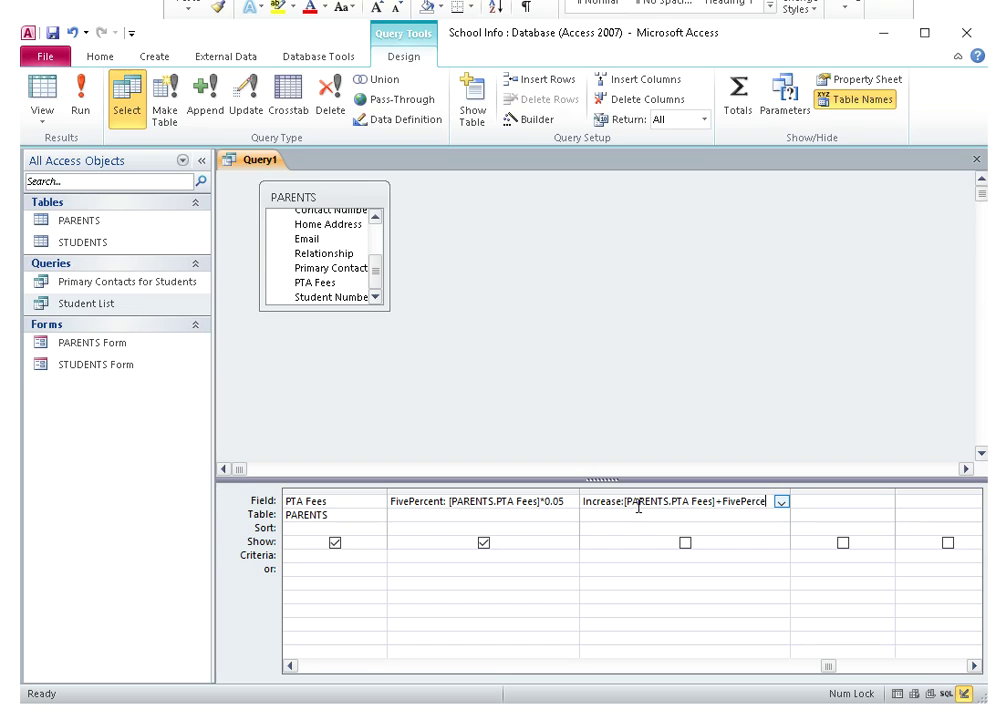
{"action": "type", "text": "nt"}
{"action": "left_click", "coordinate": [583, 582]}
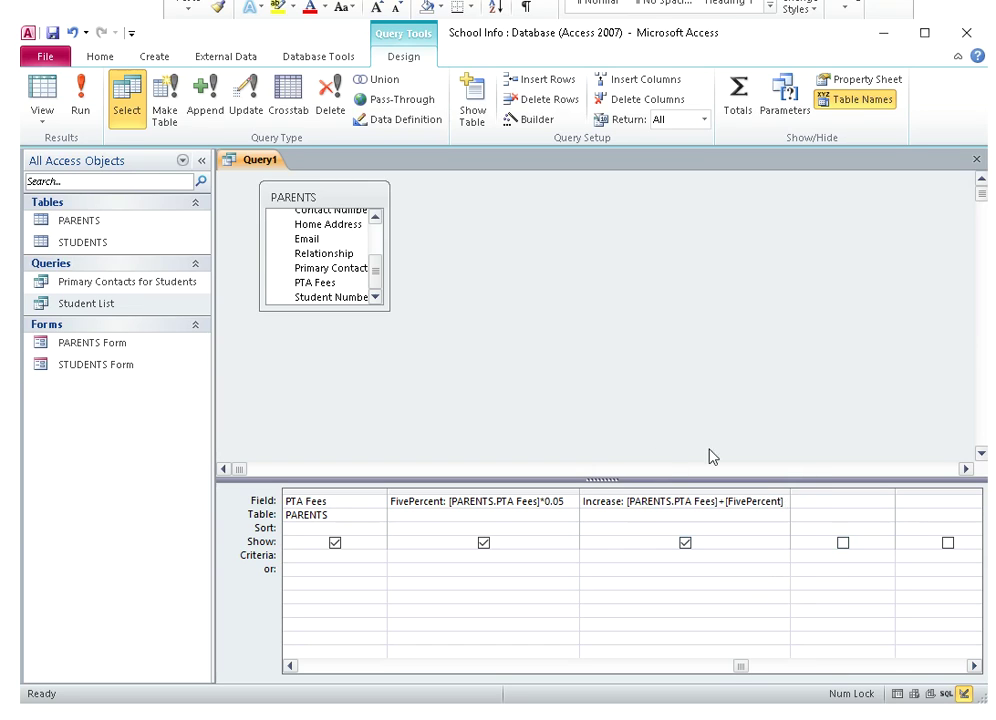
- Close the query and save it as "PTA Fee increase by 5 percent"
{"action": "left_click", "coordinate": [977, 159]}
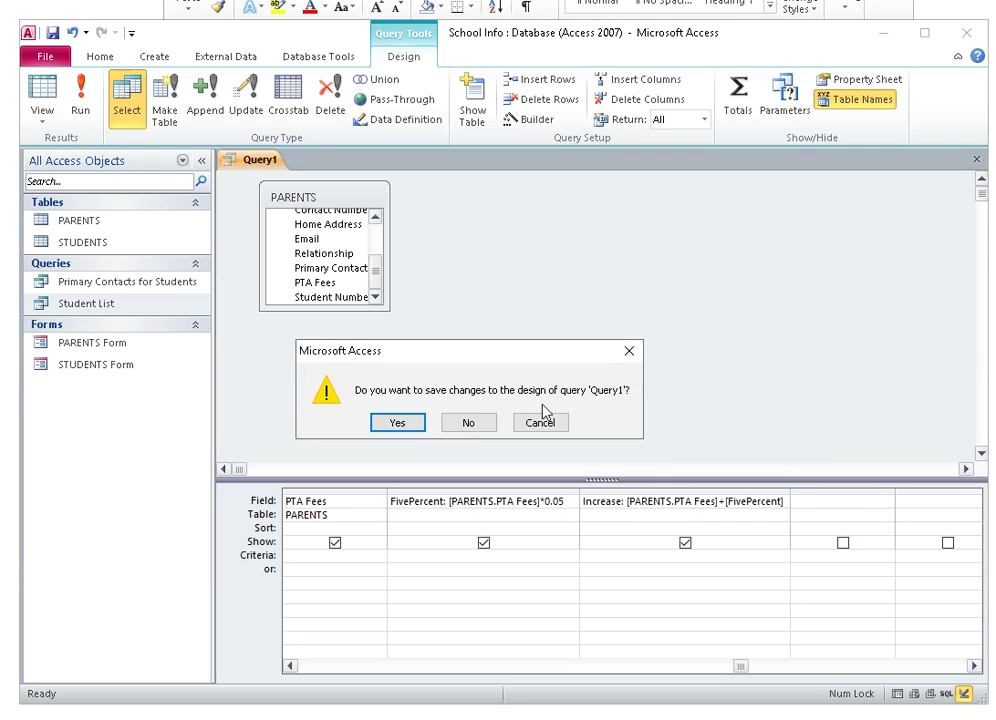
{"action": "left_click", "coordinate": [384, 423]}
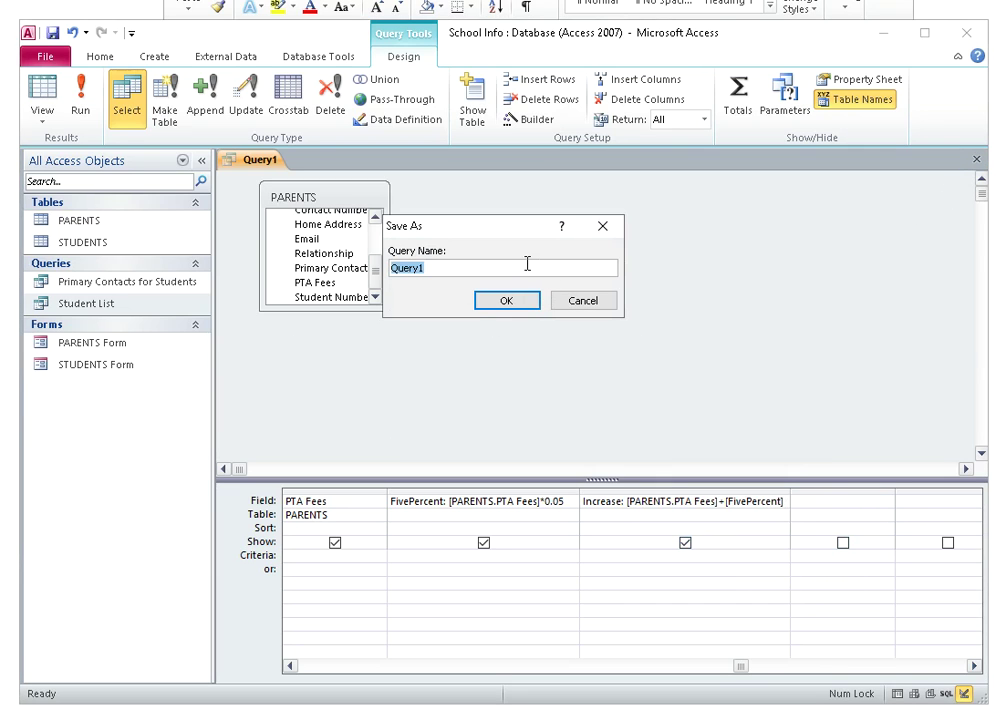
{"action": "type", "text": "PTA Fee increase by 5 percent"}
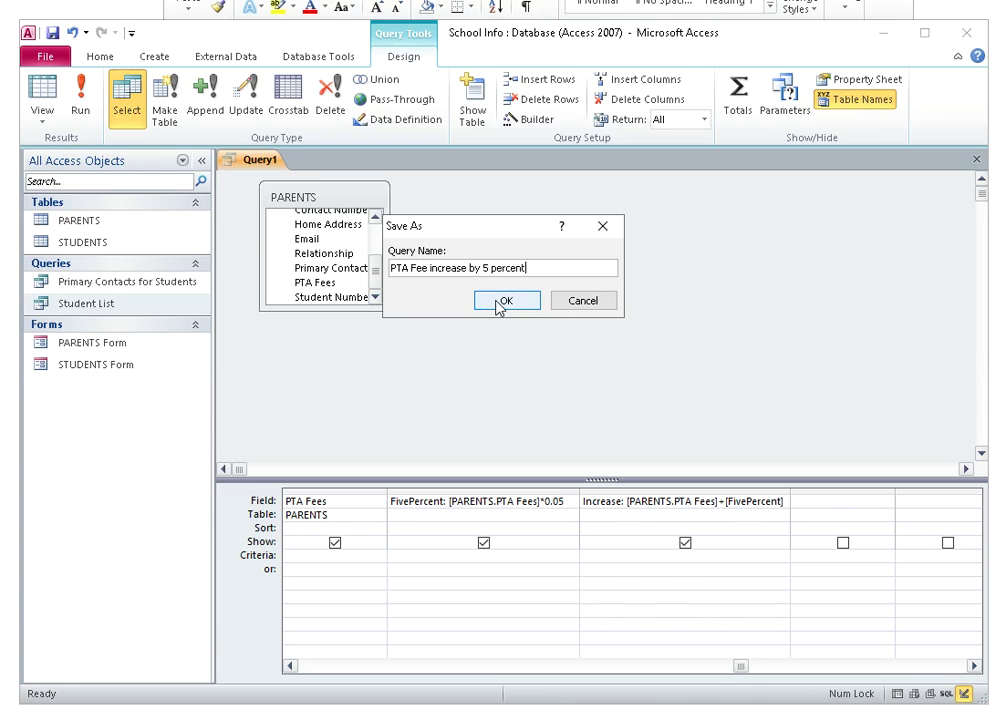
{"action": "left_click", "coordinate": [502, 303]}
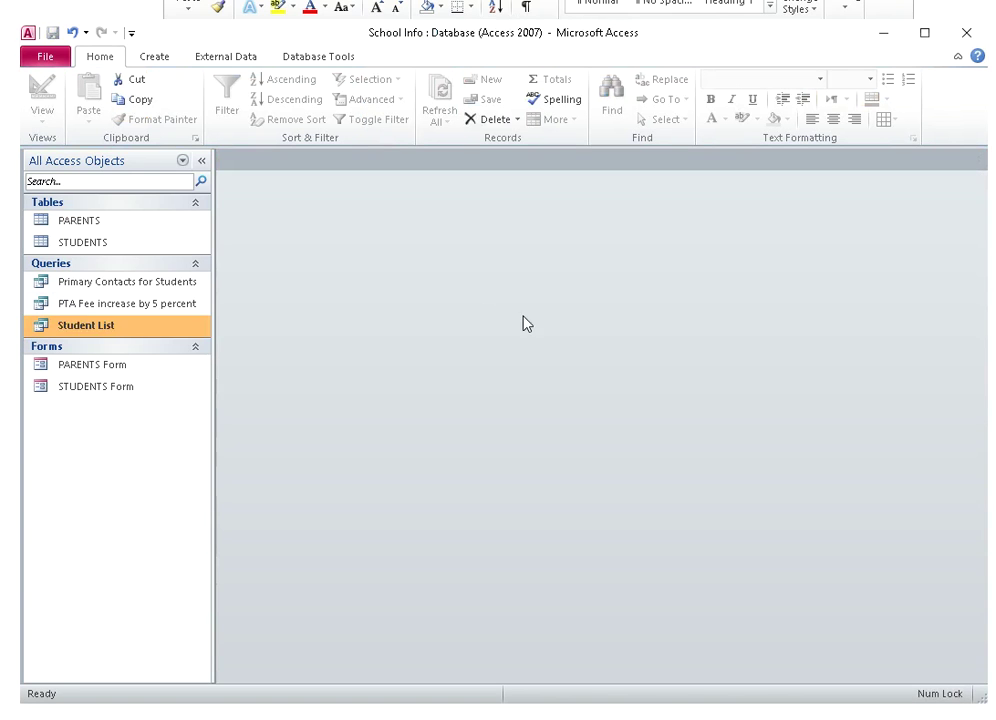
- Run the saved PTA Fee increase query, check its FivePercent and Increase columns, and close it
{"action": "double_click", "coordinate": [100, 305]}
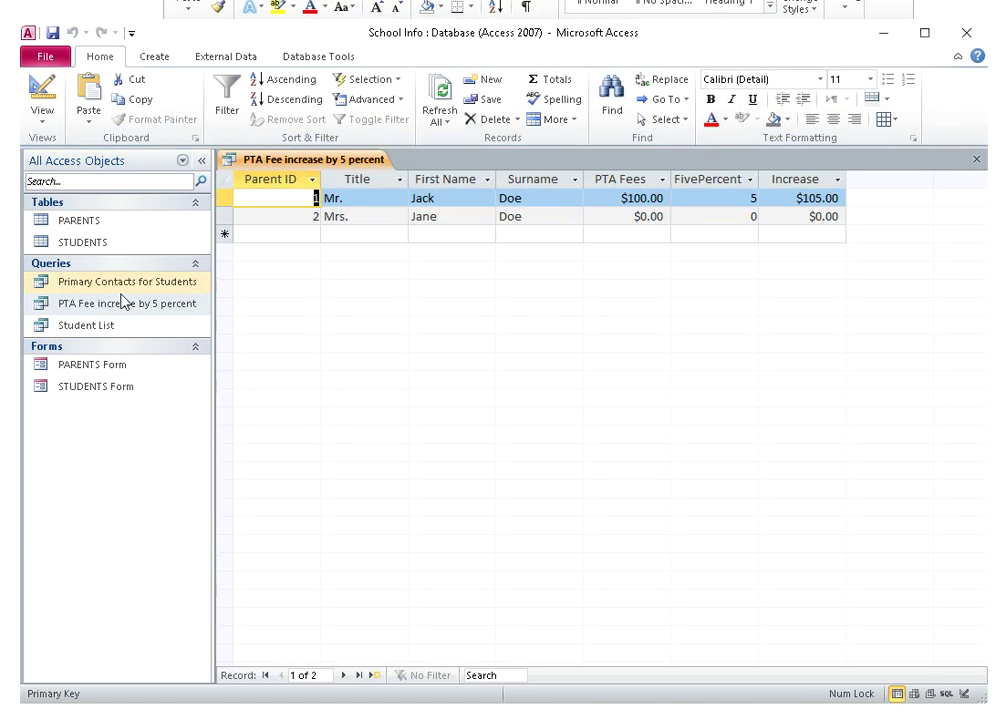
{"action": "left_click", "coordinate": [696, 216]}
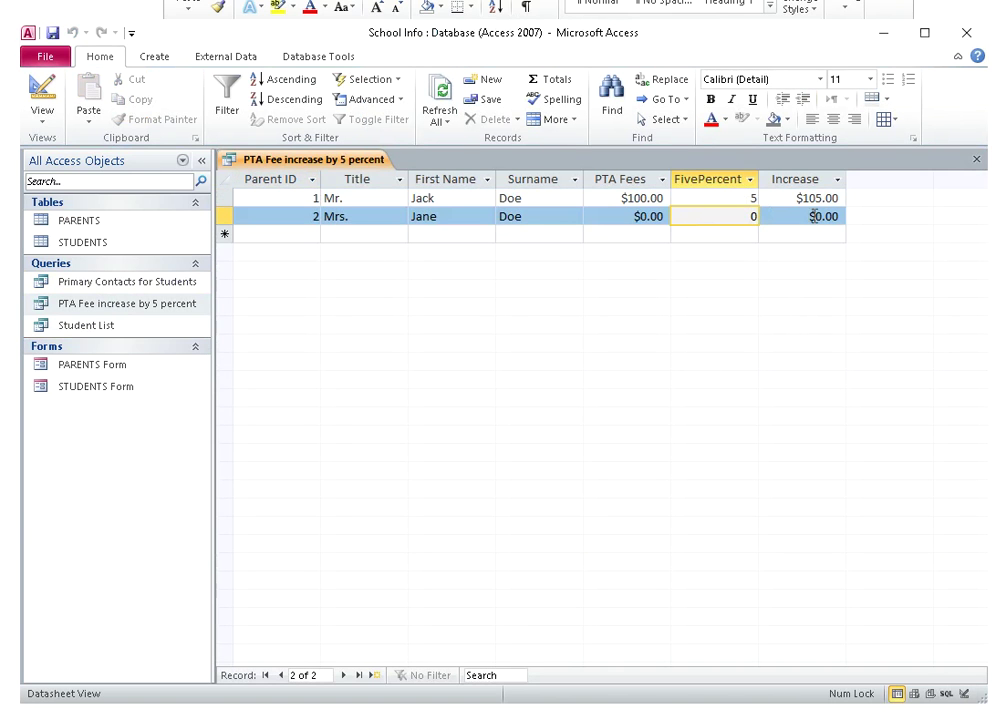
{"action": "left_click", "coordinate": [978, 162]}
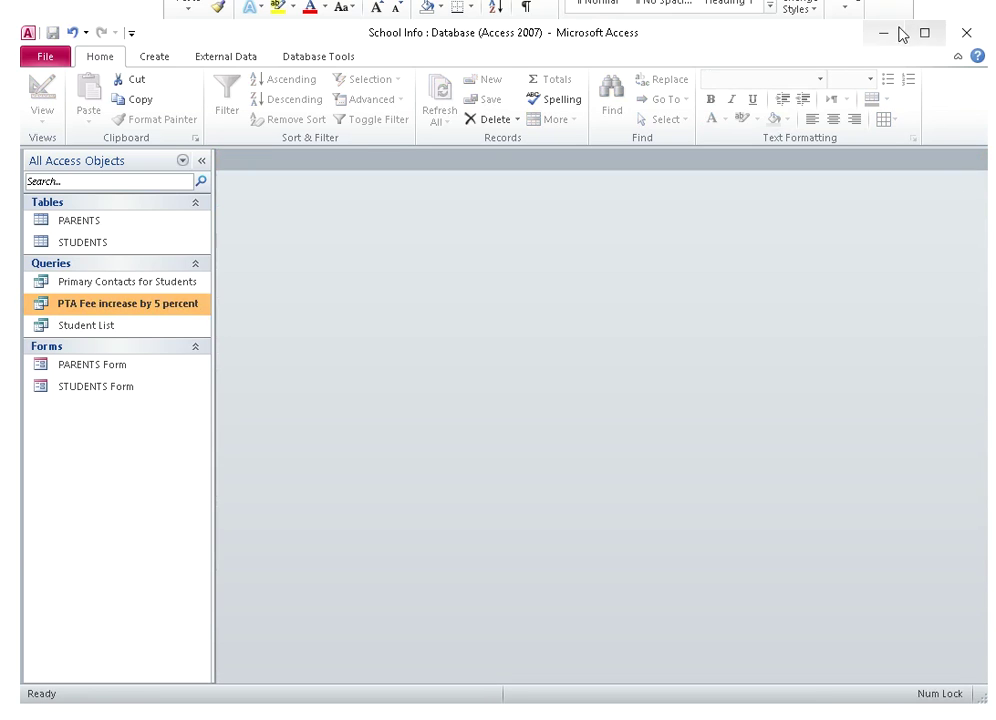
- Return to the Word document and remove the spaces in "First Name" and "PTA Fee" in the LIBRE OFFICE table's field list
{"action": "left_click", "coordinate": [859, 20]}
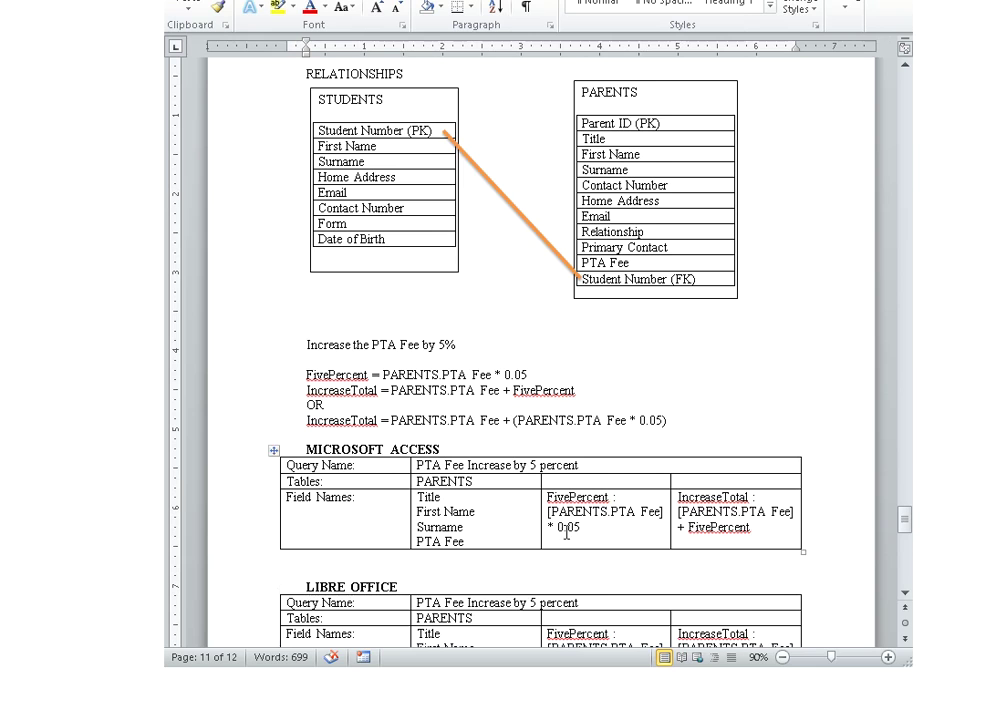
{"action": "scroll", "coordinate": [522, 540], "scroll_direction": "down", "scroll_amount": 3}
{"action": "scroll", "coordinate": [447, 490], "scroll_direction": "down", "scroll_amount": 1}
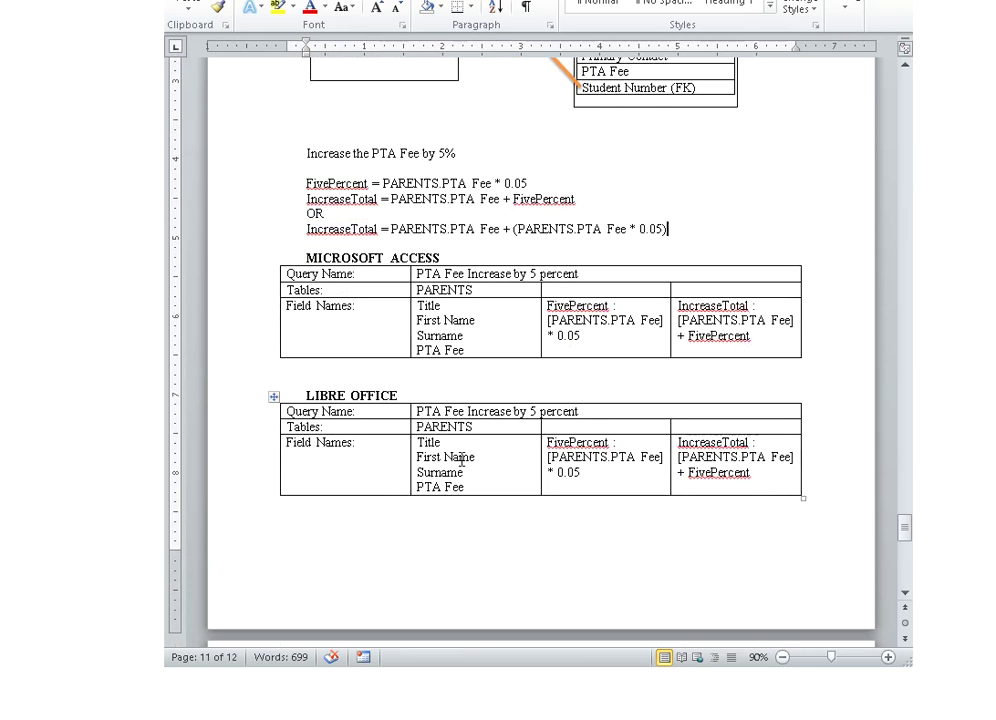
{"action": "left_click", "coordinate": [597, 413]}
{"action": "scroll", "coordinate": [465, 478], "scroll_direction": "down", "scroll_amount": 1}
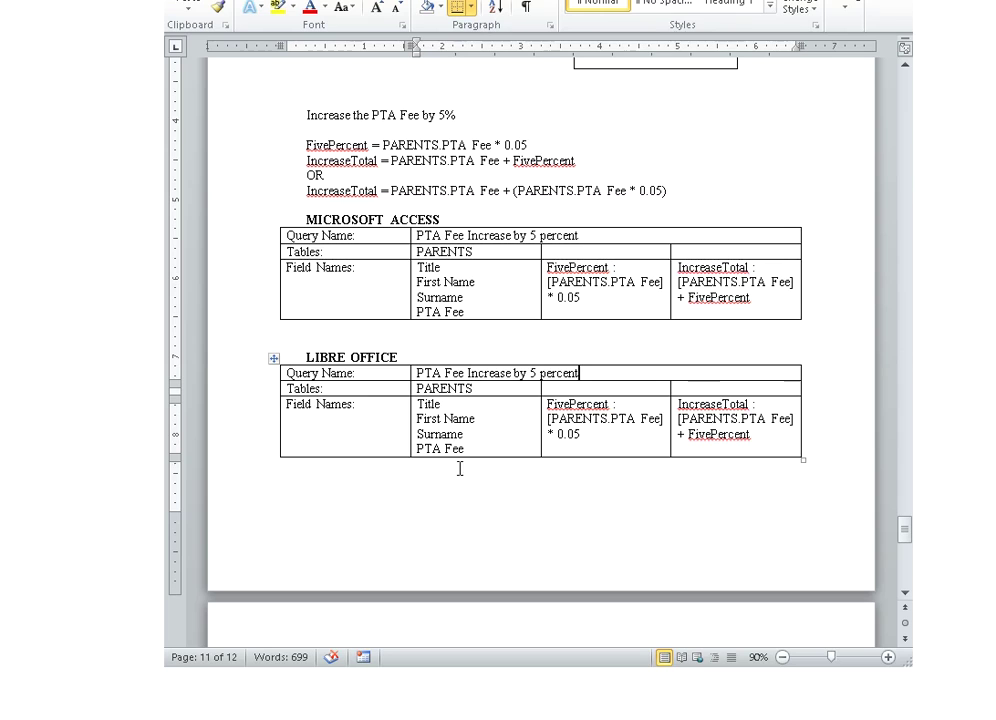
{"action": "left_click", "coordinate": [445, 449]}
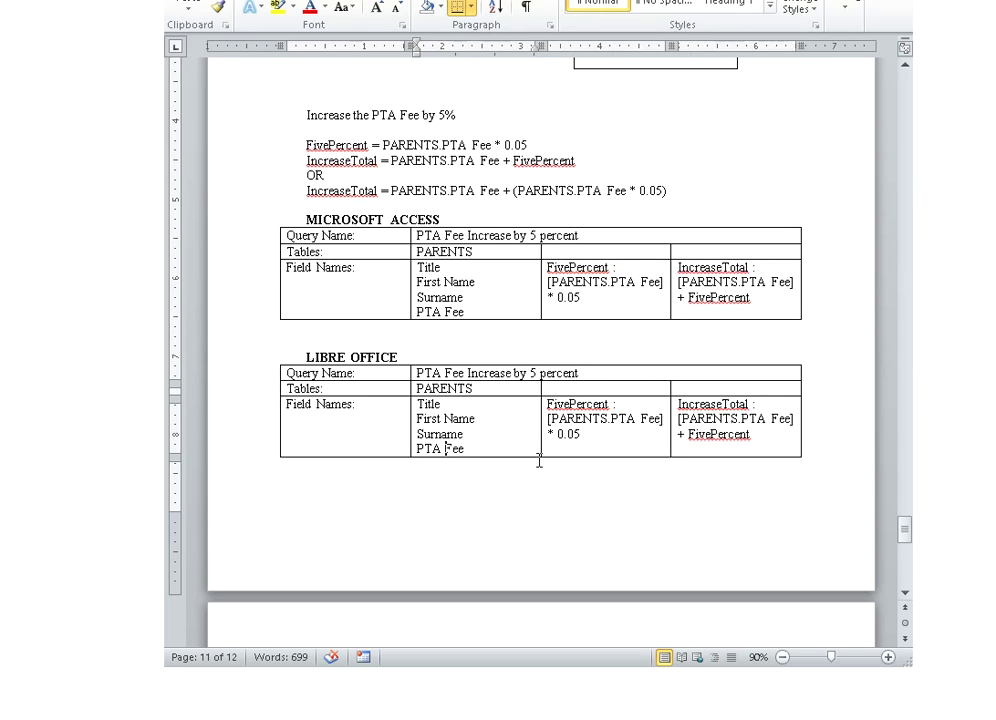
{"action": "key", "text": "BackSpace"}
{"action": "left_click", "coordinate": [446, 418]}
{"action": "key", "text": "BackSpace"}
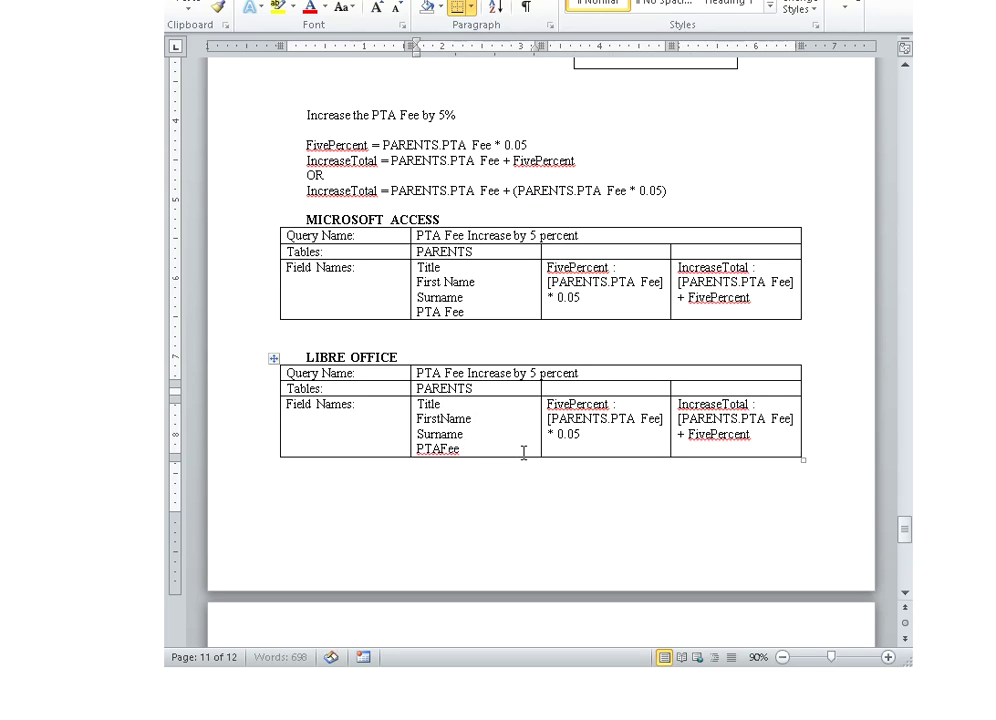
- Clear the FivePercent and IncreaseTotal formulas from the Field Names row of the LIBRE OFFICE table
{"action": "scroll", "coordinate": [525, 445], "scroll_direction": "up", "scroll_amount": 5}
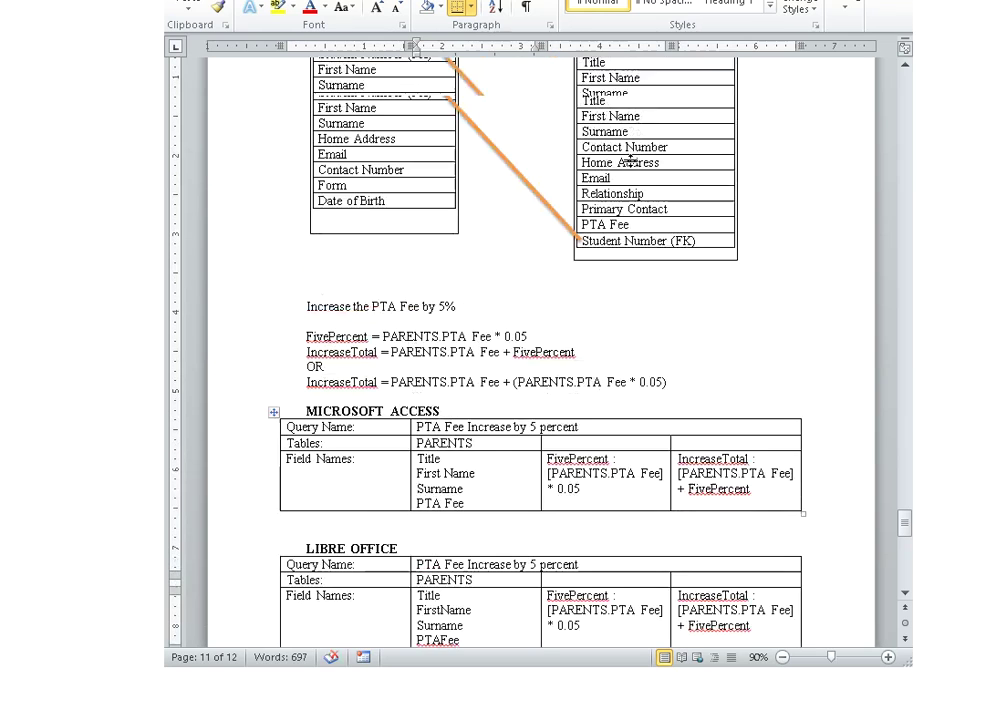
{"action": "left_click", "coordinate": [576, 168]}
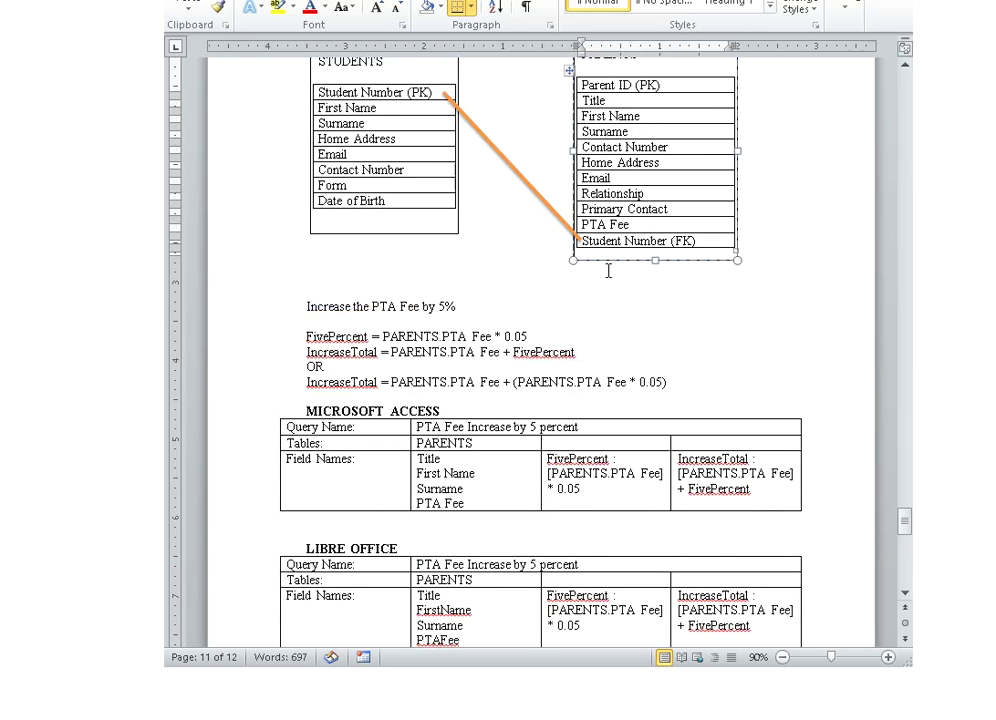
{"action": "scroll", "coordinate": [608, 271], "scroll_direction": "down", "scroll_amount": 6}
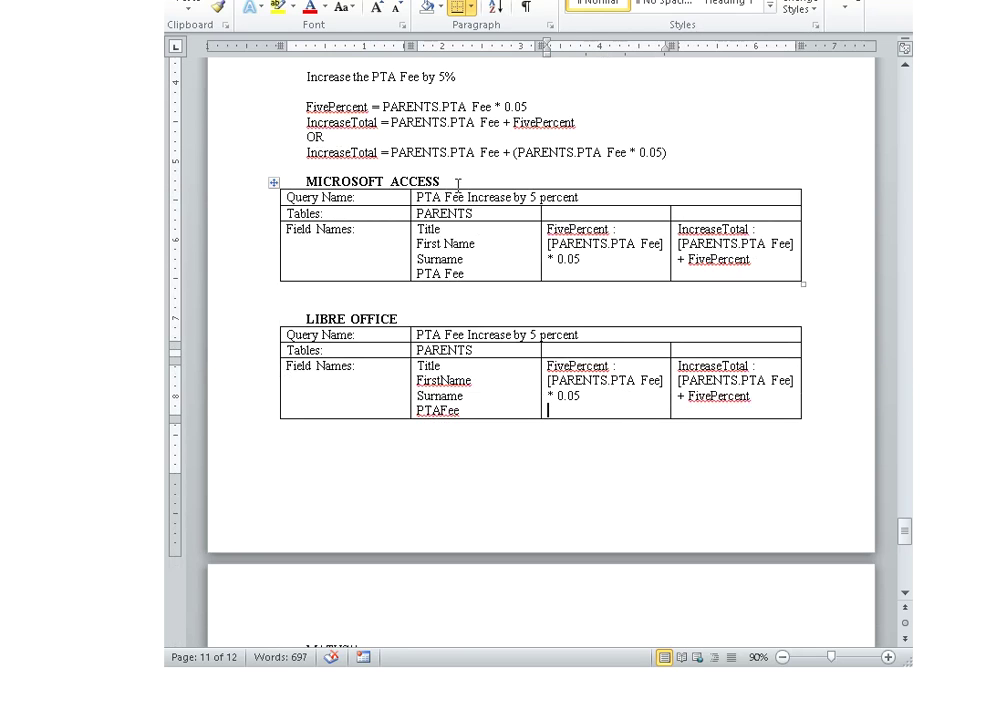
{"action": "left_click_drag", "start_coordinate": [763, 398], "coordinate": [578, 382]}
{"action": "key", "text": "Delete"}
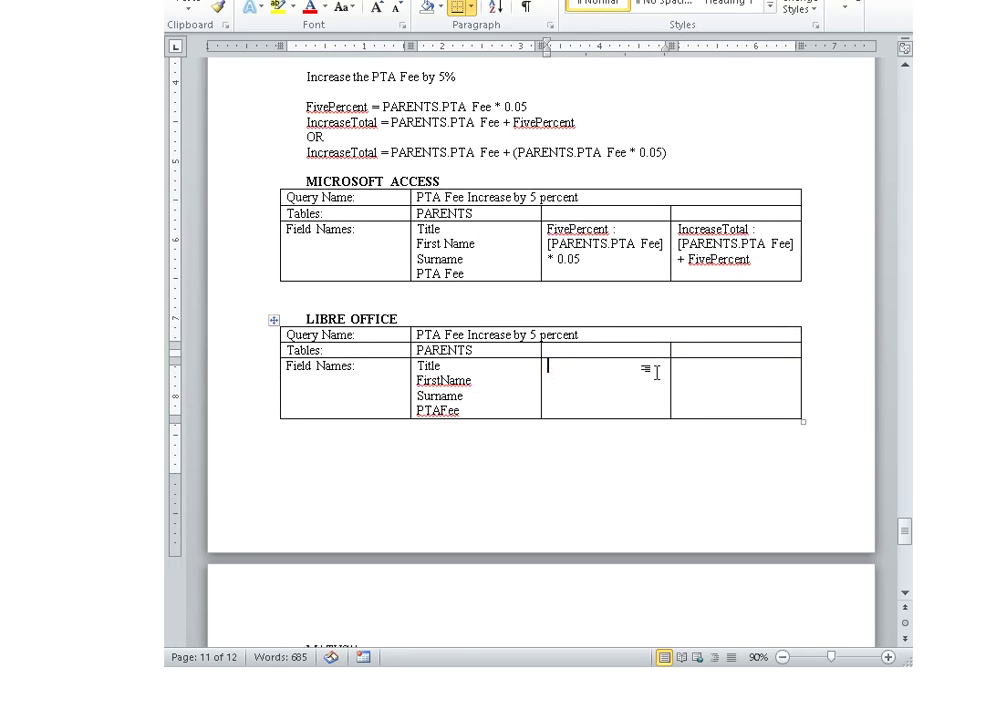
- Copy "IncreaseTotal = PARENTS.PTA Fee + (PARENTS.PTA Fee * 0.05)" into the LIBRE OFFICE table's first empty Field Names cell and remove its indent
{"action": "left_click_drag", "start_coordinate": [680, 152], "coordinate": [312, 152]}
{"action": "key", "text": "ctrl+c"}
{"action": "left_click", "coordinate": [648, 405]}
{"action": "key", "text": "ctrl+v"}
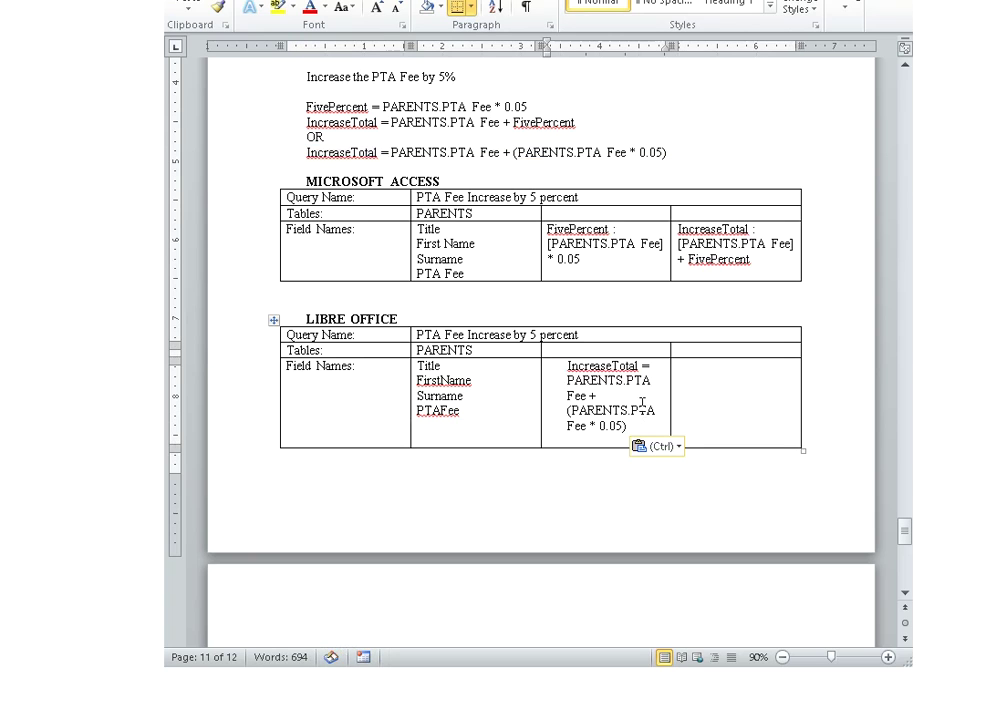
{"action": "key", "text": "BackSpace"}
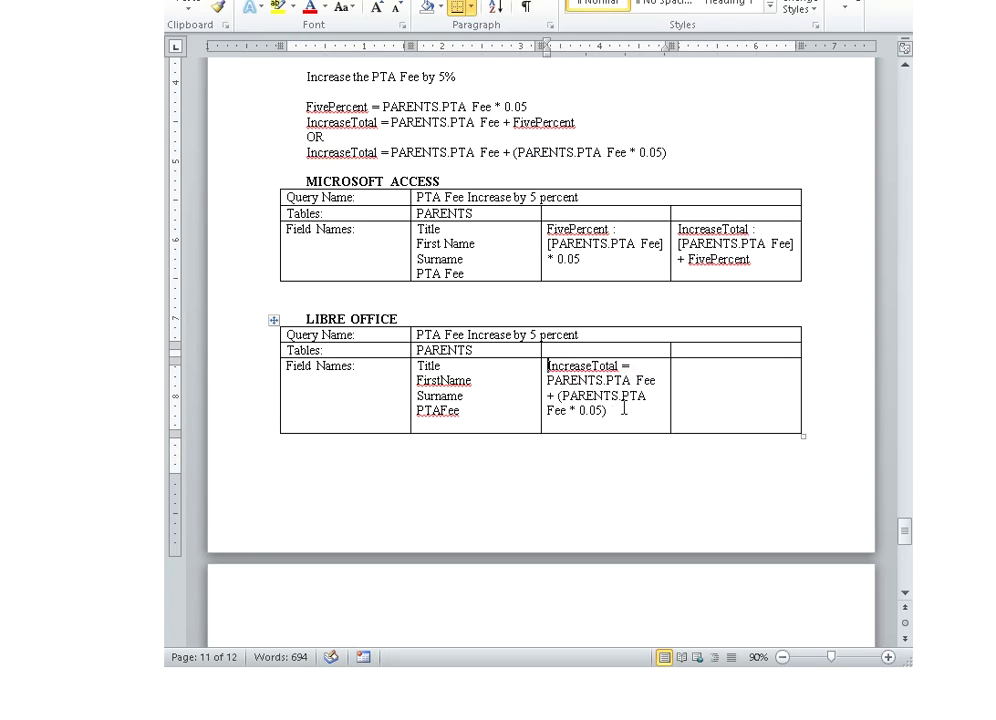
- Remove both "PARENTS." prefixes from the IncreaseTotal formula in the LIBRE OFFICE table
{"action": "left_click", "coordinate": [604, 386]}
{"action": "key", "text": "shift+Left"}
{"action": "key", "text": "shift+Left"}
{"action": "key", "text": "shift+Left"}
{"action": "key", "text": "shift+Left"}
{"action": "key", "text": "shift+Left"}
{"action": "key", "text": "shift+Left"}
{"action": "key", "text": "shift+Left"}
{"action": "key", "text": "shift+Left"}
{"action": "key", "text": "BackSpace"}
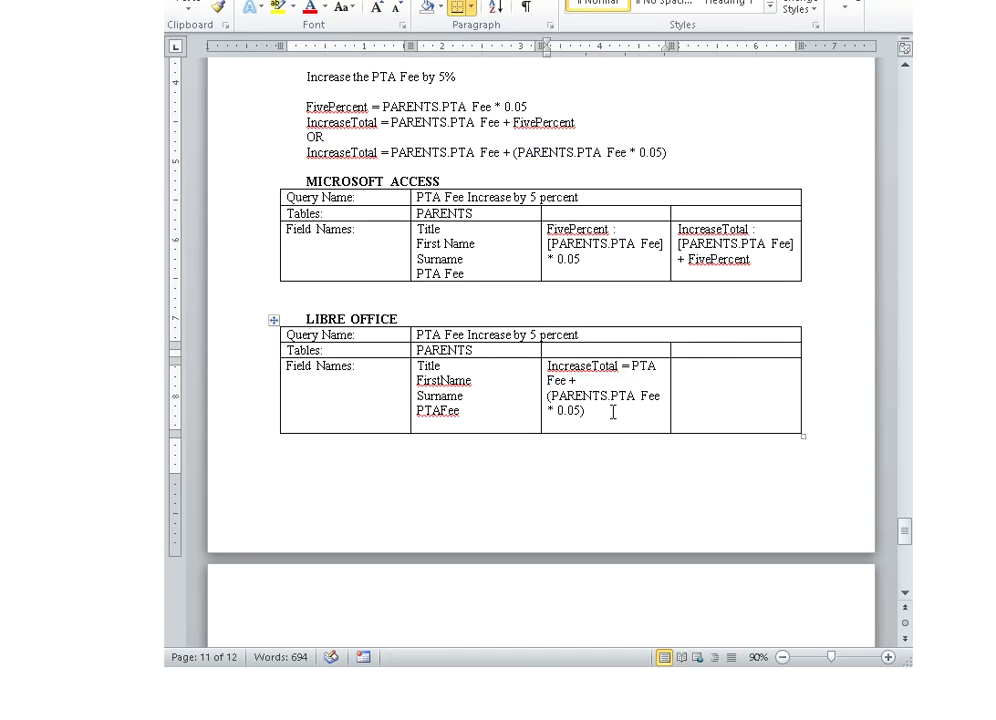
{"action": "left_click_drag", "start_coordinate": [611, 398], "coordinate": [575, 399]}
{"action": "key", "text": "BackSpace"}
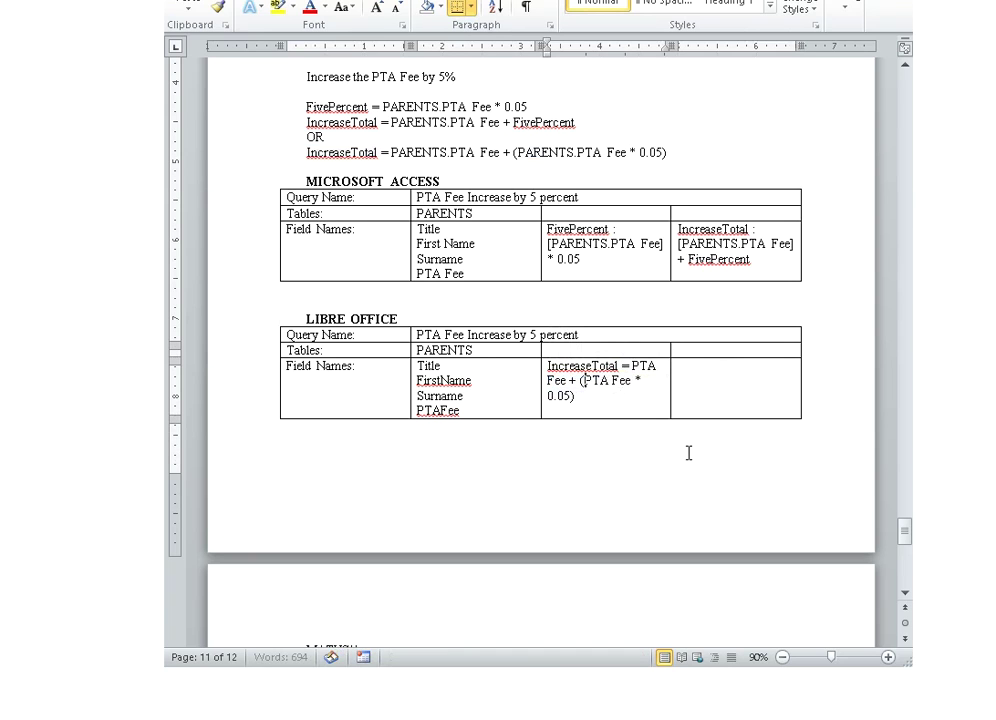
{"action": "left_click", "coordinate": [635, 398]}
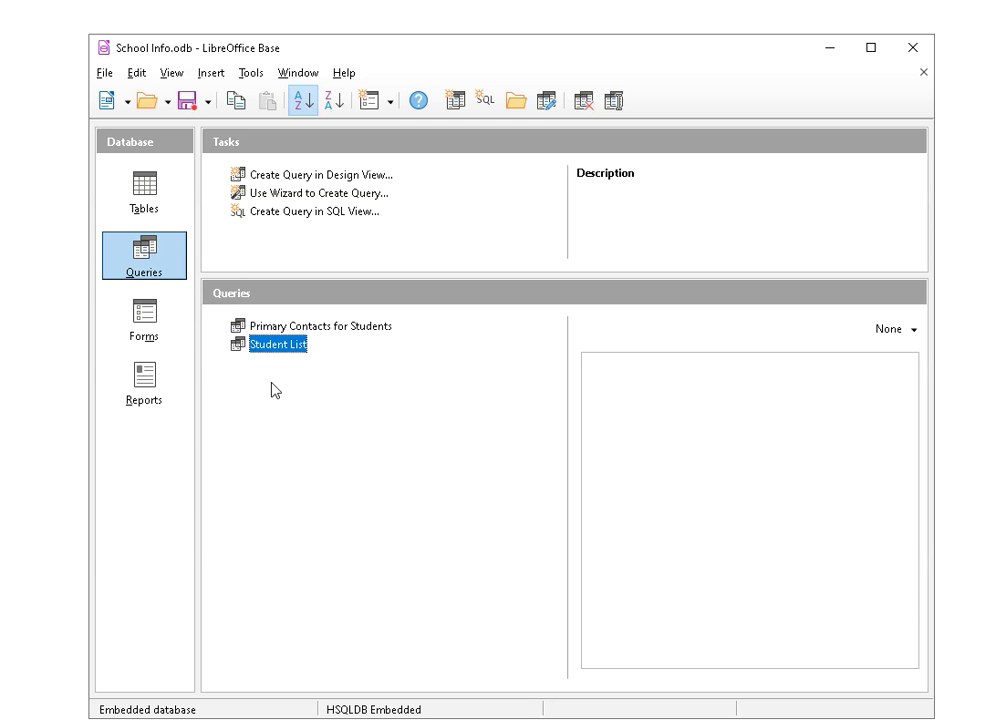
- In LibreOffice Base, create a new query in Design View and add the PARENTS table to it
{"action": "left_click", "coordinate": [285, 178]}
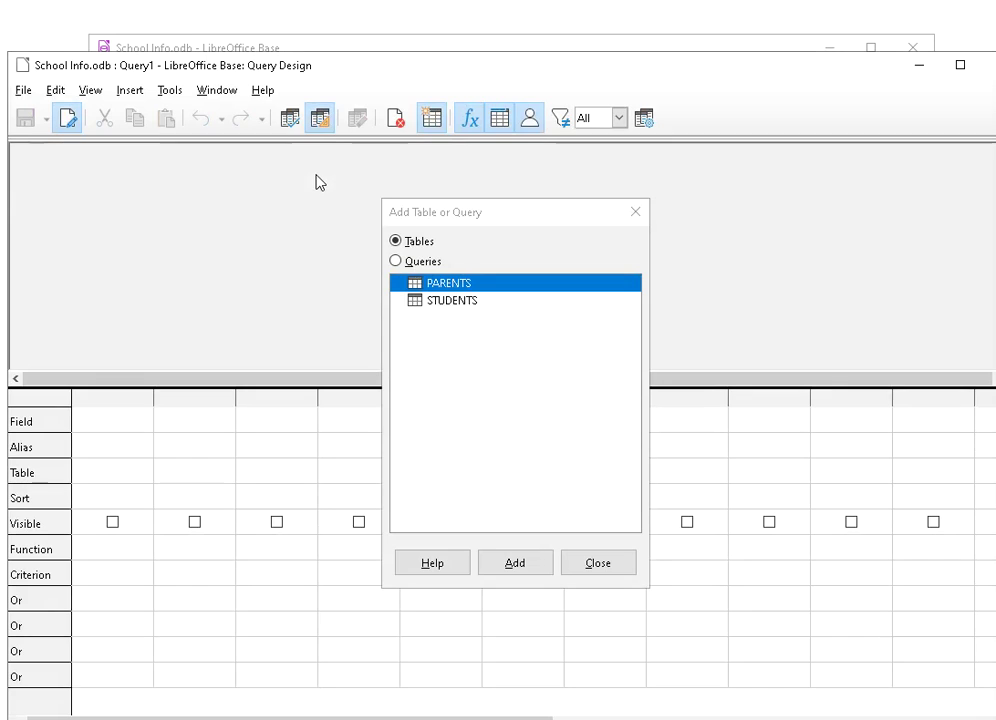
{"action": "left_click", "coordinate": [515, 563]}
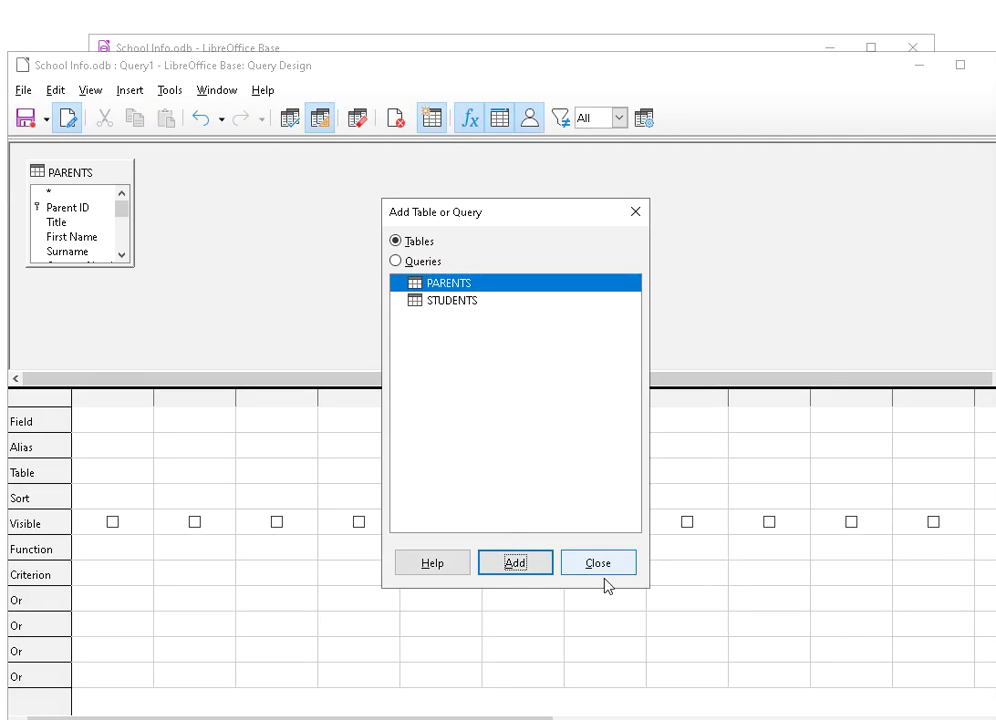
{"action": "left_click", "coordinate": [585, 566]}
- Add the Parent ID, Title, First Name, Surname and PTAFee fields from the PARENTS table to the query grid
{"action": "double_click", "coordinate": [76, 208]}
{"action": "double_click", "coordinate": [70, 223]}
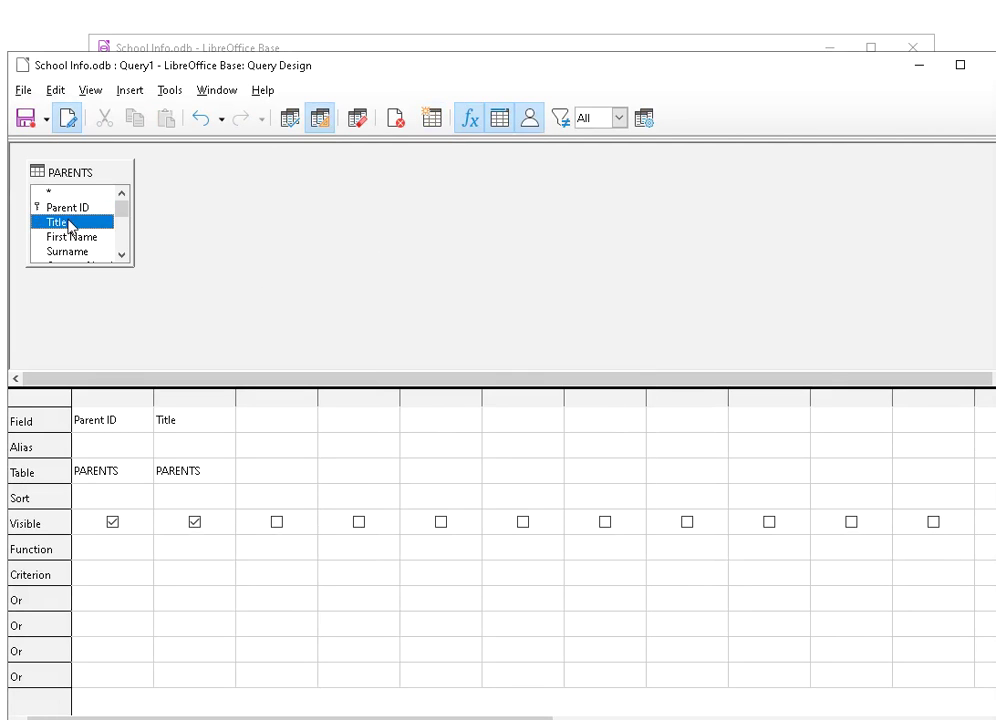
{"action": "left_click", "coordinate": [72, 238]}
{"action": "double_click", "coordinate": [72, 238]}
{"action": "double_click", "coordinate": [70, 252]}
{"action": "left_click", "coordinate": [121, 255]}
{"action": "left_click", "coordinate": [121, 255]}
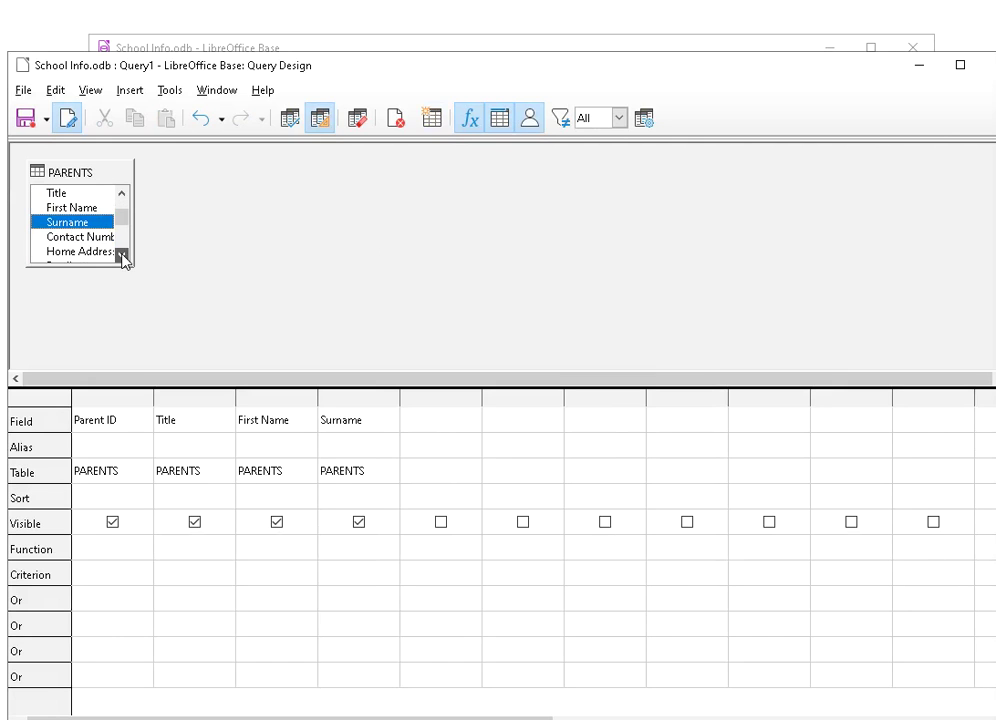
{"action": "left_click", "coordinate": [121, 255]}
{"action": "left_click", "coordinate": [121, 255]}
{"action": "left_click", "coordinate": [121, 255]}
{"action": "left_click", "coordinate": [121, 255]}
{"action": "left_click", "coordinate": [121, 255]}
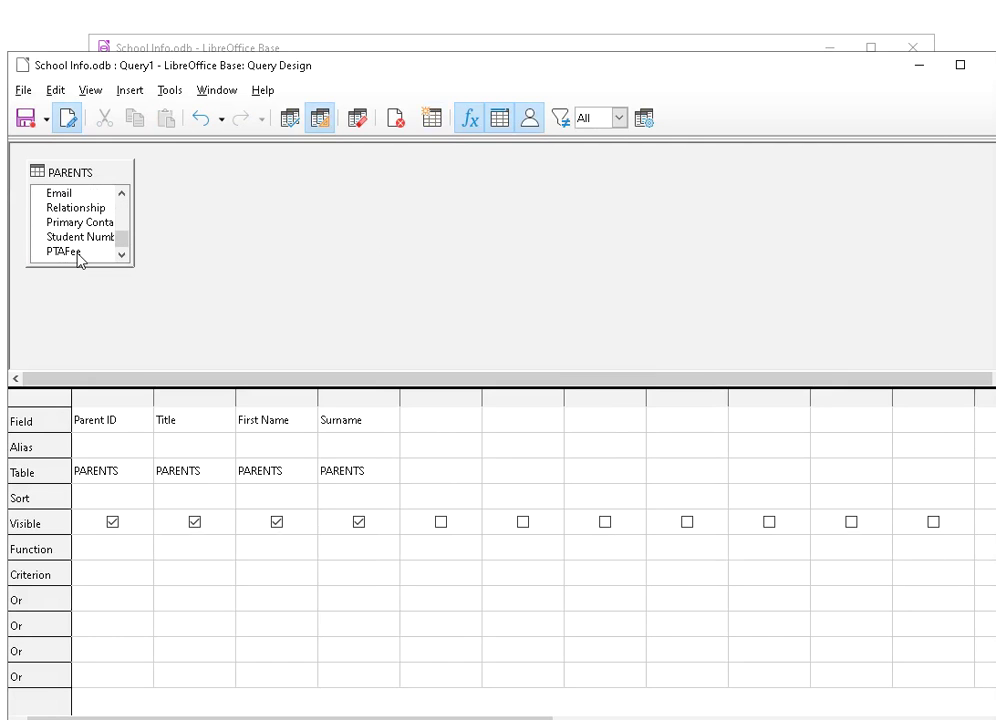
{"action": "double_click", "coordinate": [64, 252]}
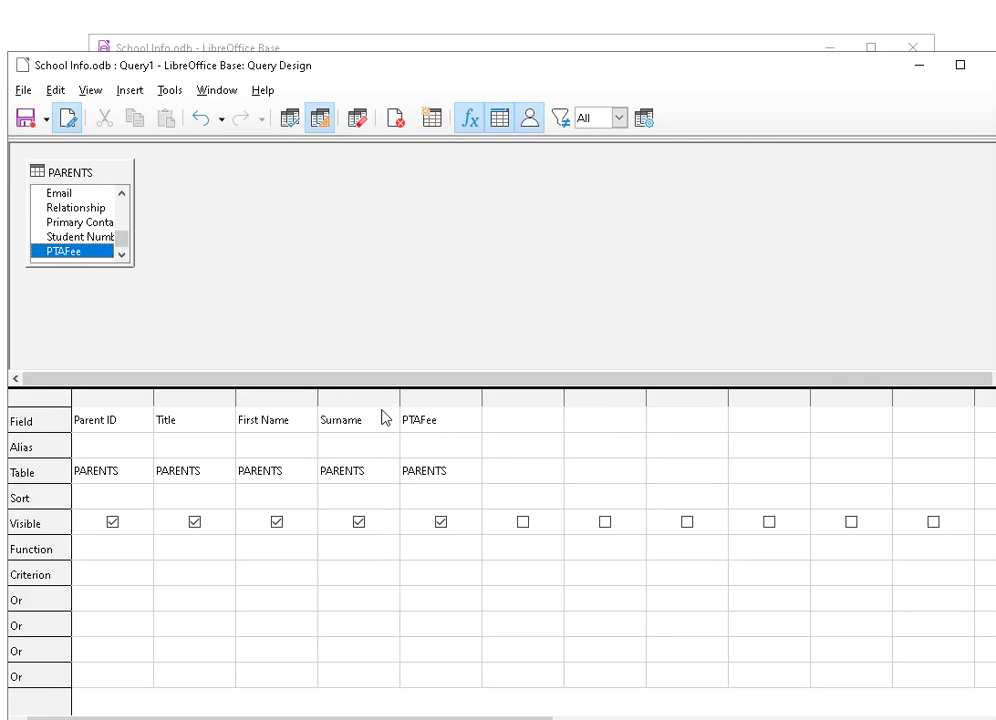
- Widen the first empty query column and enter PTAFee+(PTAFee*0.05) as its field expression
{"action": "left_click", "coordinate": [500, 427]}
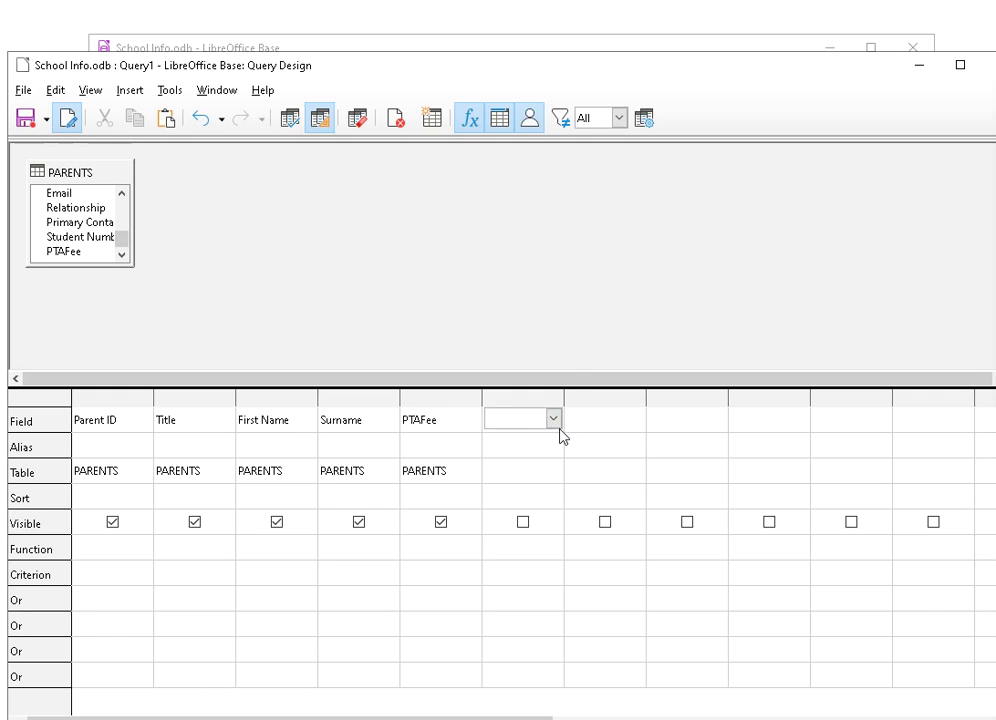
{"action": "left_click_drag", "start_coordinate": [565, 398], "coordinate": [748, 400]}
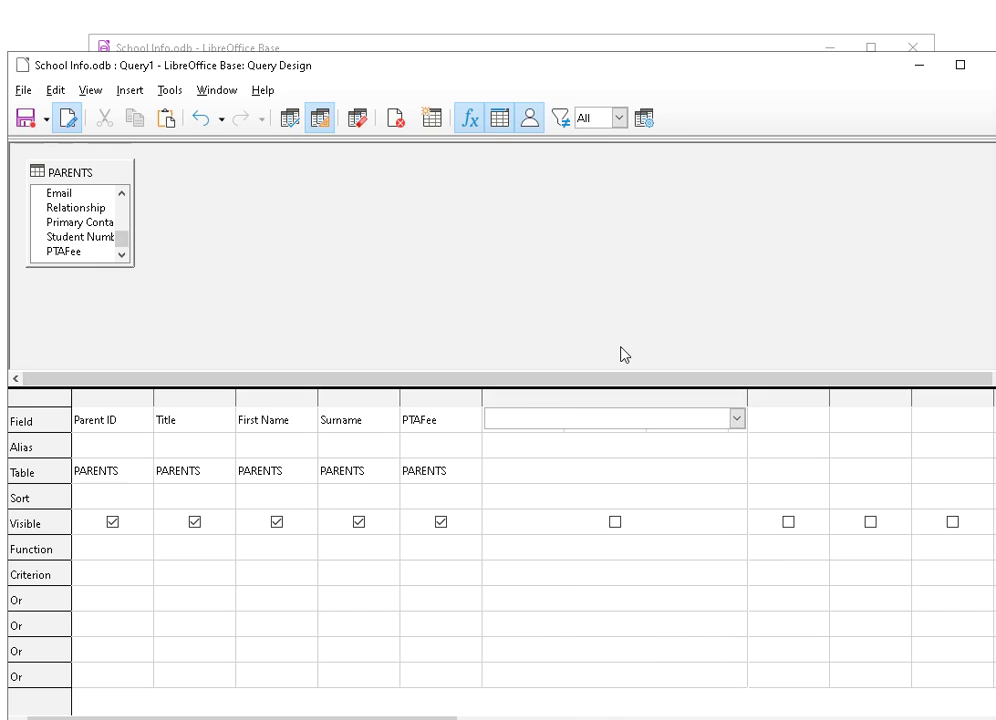
{"action": "type", "text": "PTAFee+(PTAFee"}
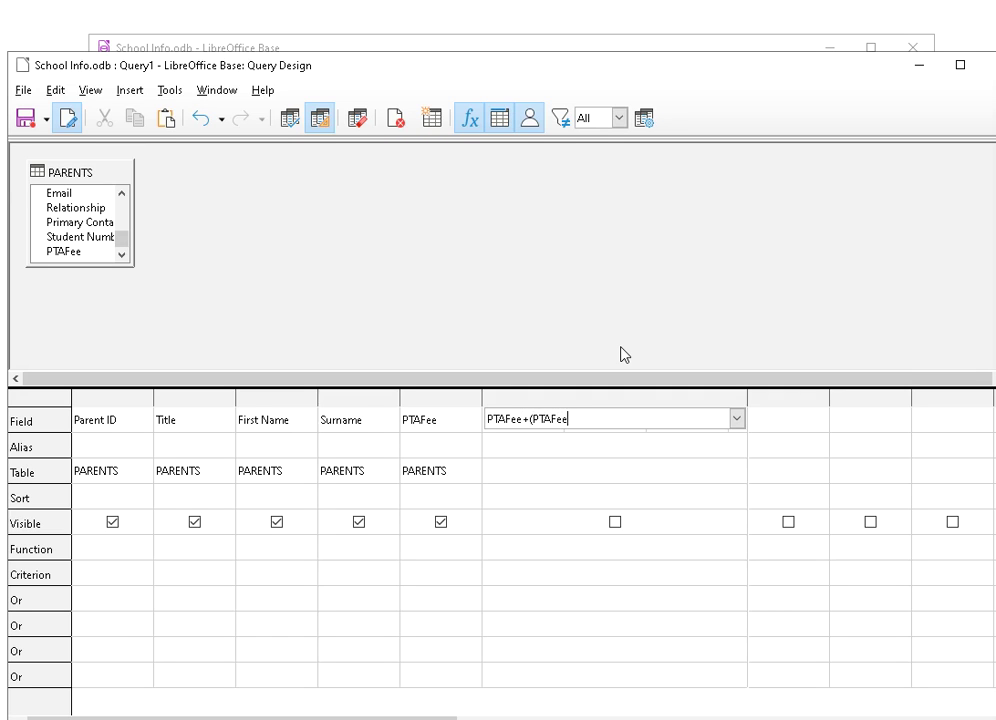
{"action": "type", "text": "*0.05)"}
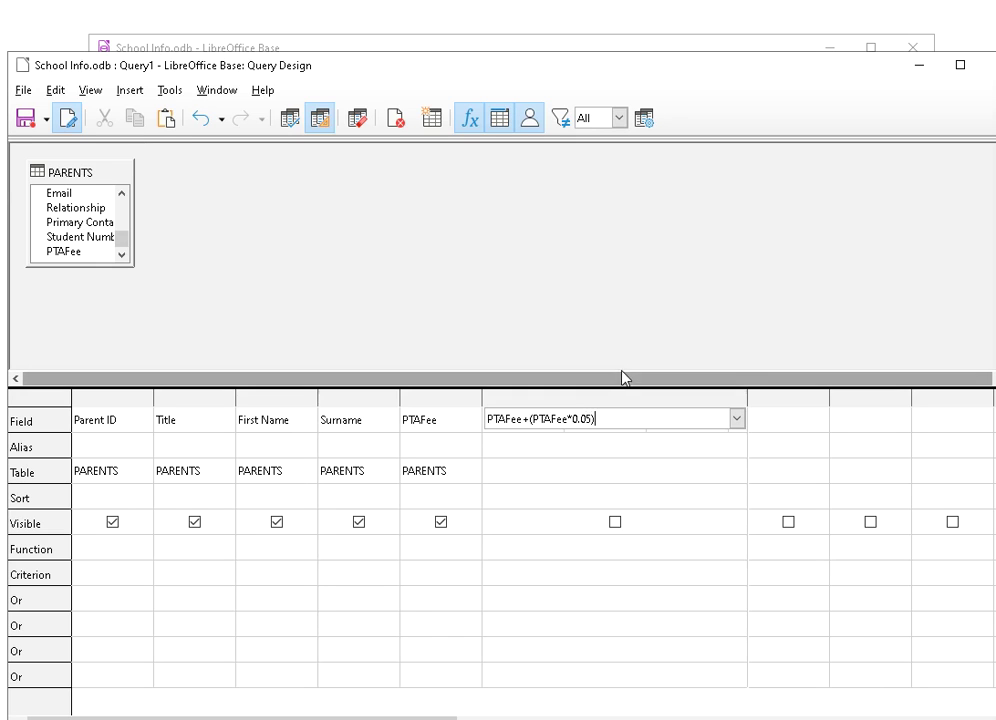
- Set the alias of the calculated fee column to IncreaseTotal
{"action": "left_click", "coordinate": [648, 449]}
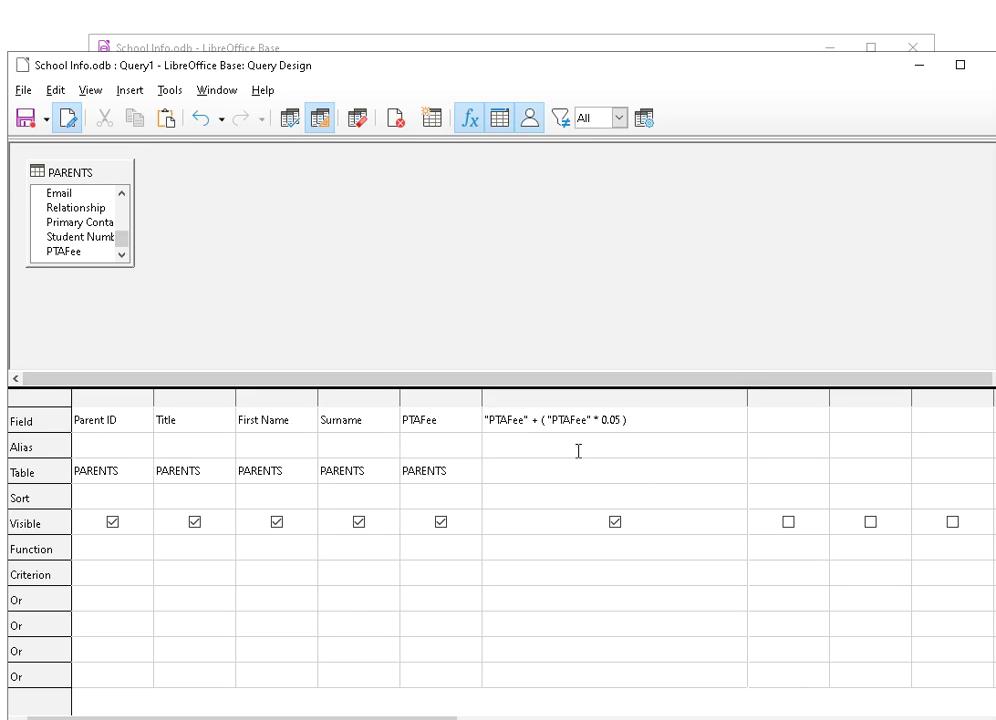
{"action": "type", "text": "INcrease"}
{"action": "key", "text": "BackSpace"}
{"action": "key", "text": "BackSpace"}
{"action": "key", "text": "BackSpace"}
{"action": "key", "text": "BackSpace"}
{"action": "type", "text": "ncreaseTotal"}
{"action": "left_click", "coordinate": [698, 598]}
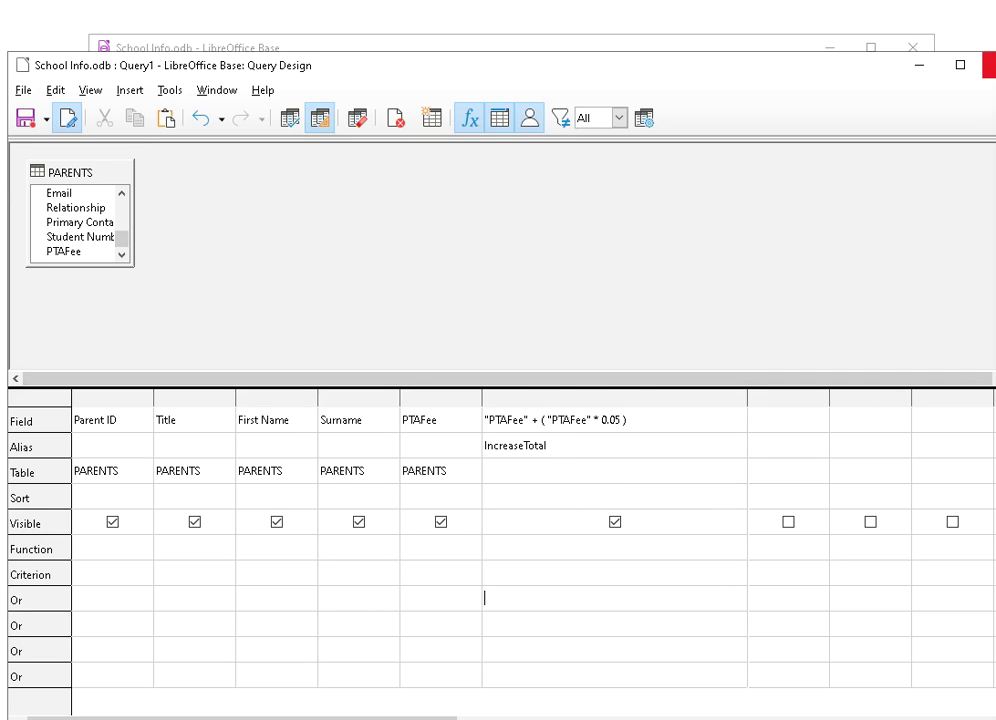
- Close the query design and save the query as "PTA Fee increase by 5 percent"
{"action": "left_click", "coordinate": [990, 65]}
{"action": "left_click", "coordinate": [437, 440]}
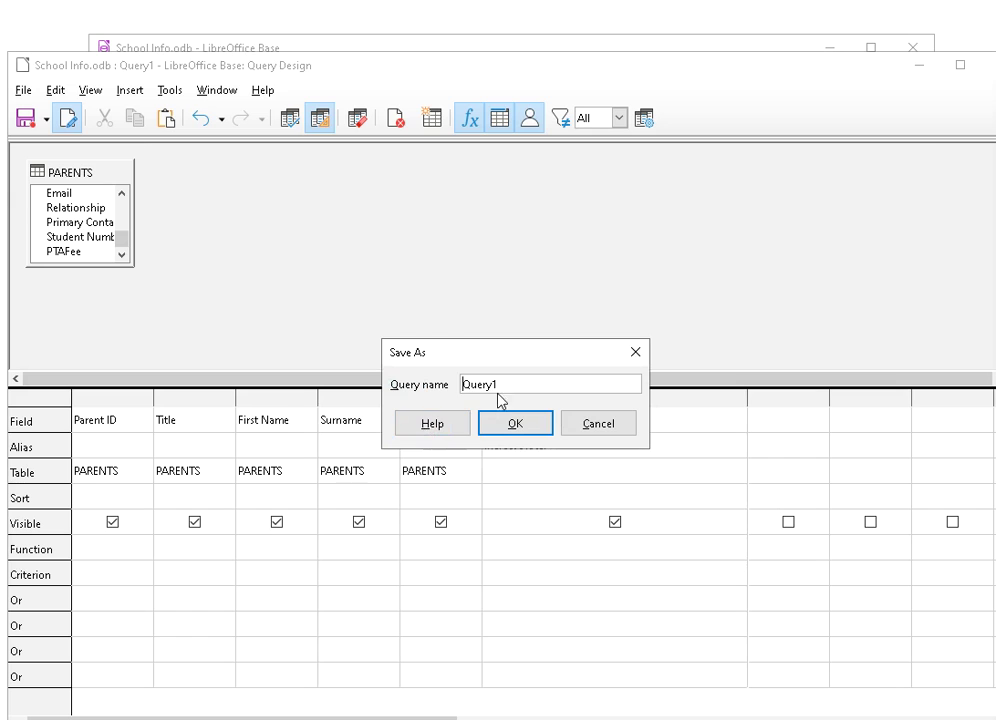
{"action": "left_click_drag", "start_coordinate": [500, 390], "coordinate": [399, 377]}
{"action": "type", "text": "PTA Fee increase by 5"}
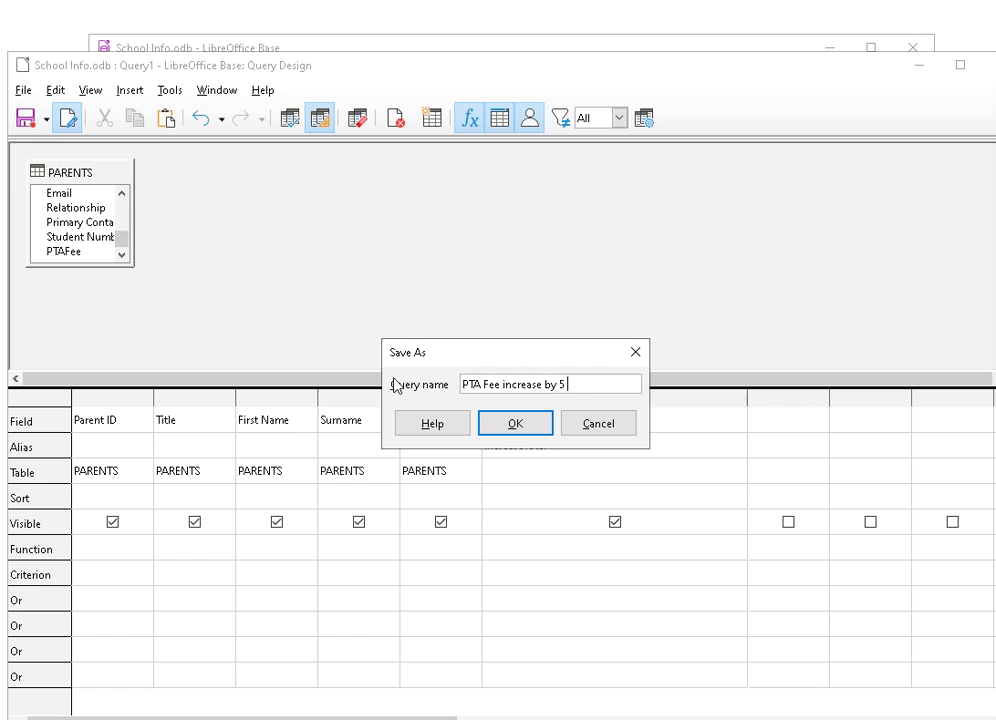
{"action": "type", "text": " percent"}
{"action": "key", "text": "Return"}
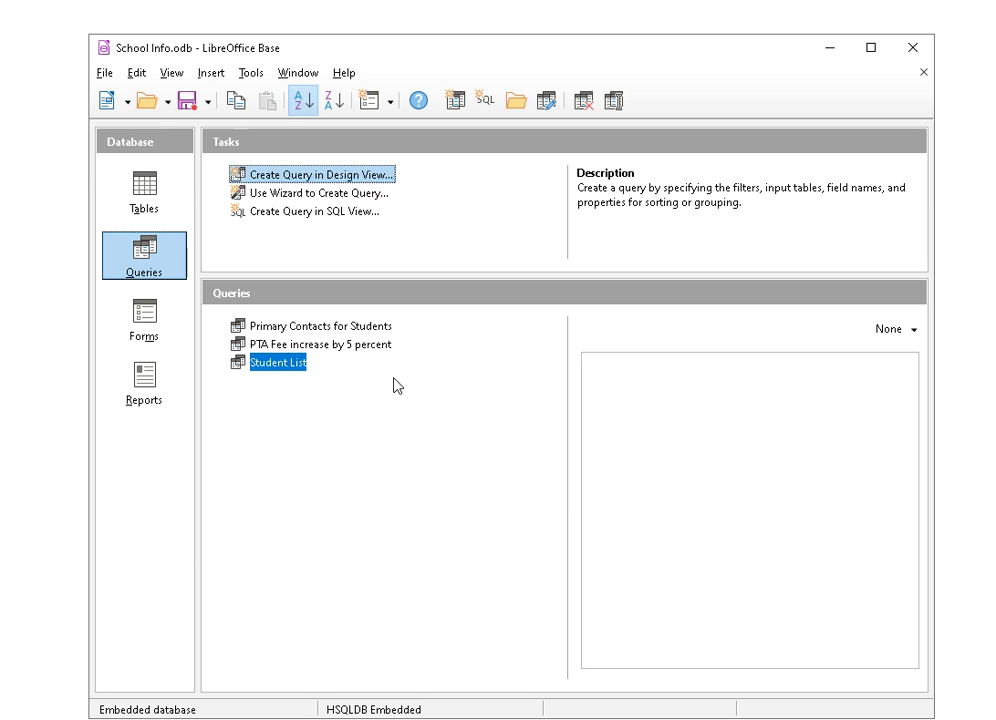
- Run the PTA Fee increase by 5 percent query, try formatting its IncreaseTotal column as USD currency with two decimals, and close the results
{"action": "double_click", "coordinate": [325, 346]}
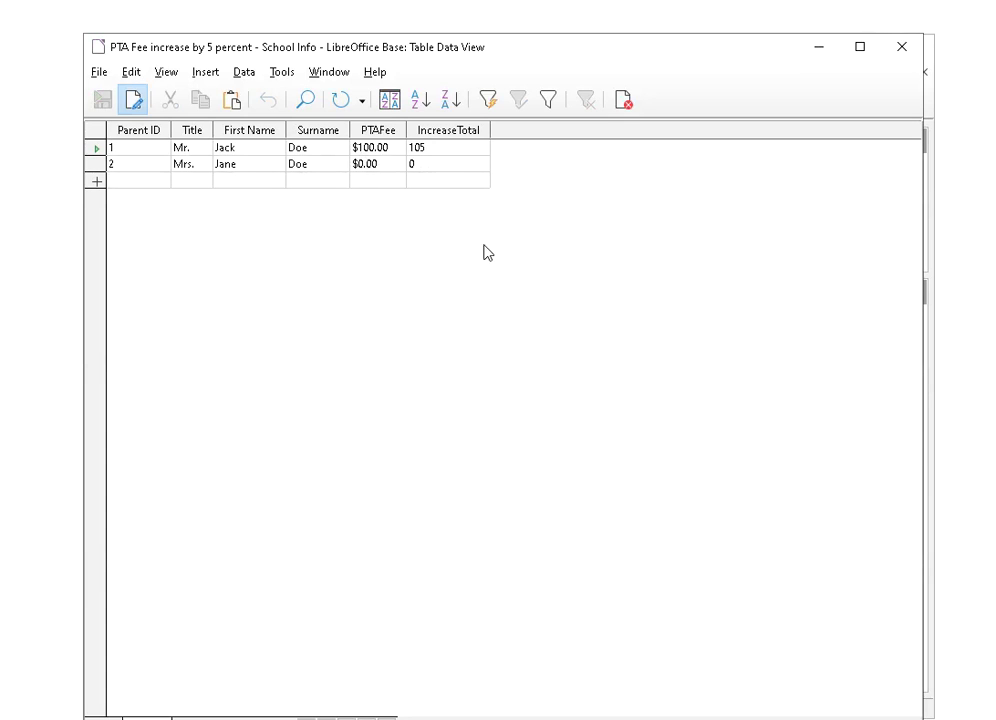
{"action": "left_click", "coordinate": [451, 138]}
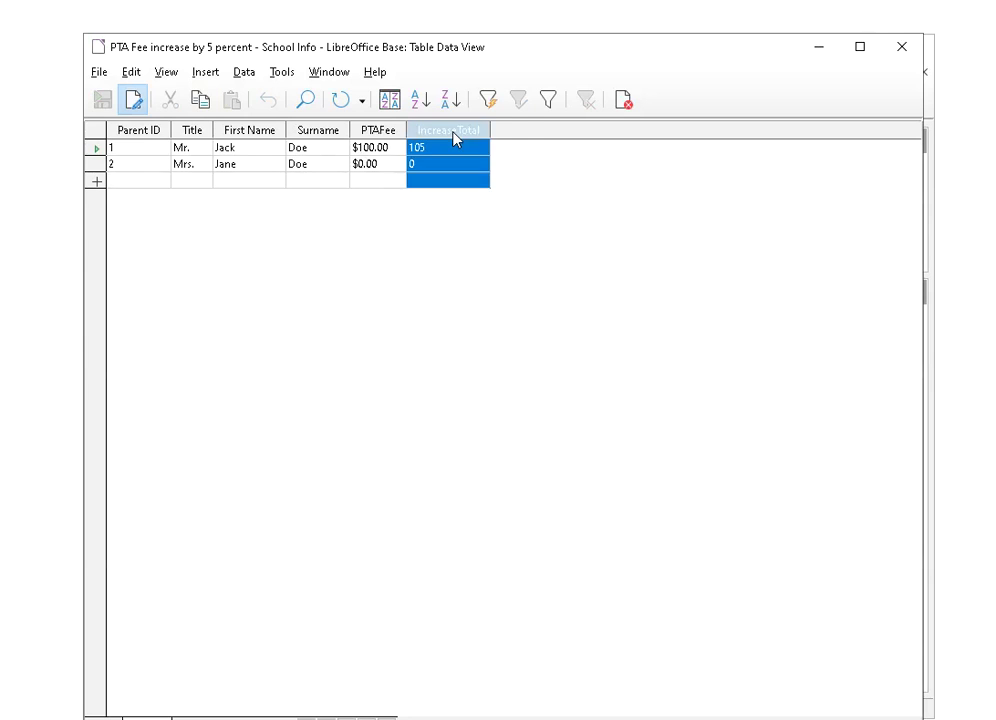
{"action": "right_click", "coordinate": [451, 137]}
{"action": "left_click", "coordinate": [488, 147]}
{"action": "left_click", "coordinate": [342, 311]}
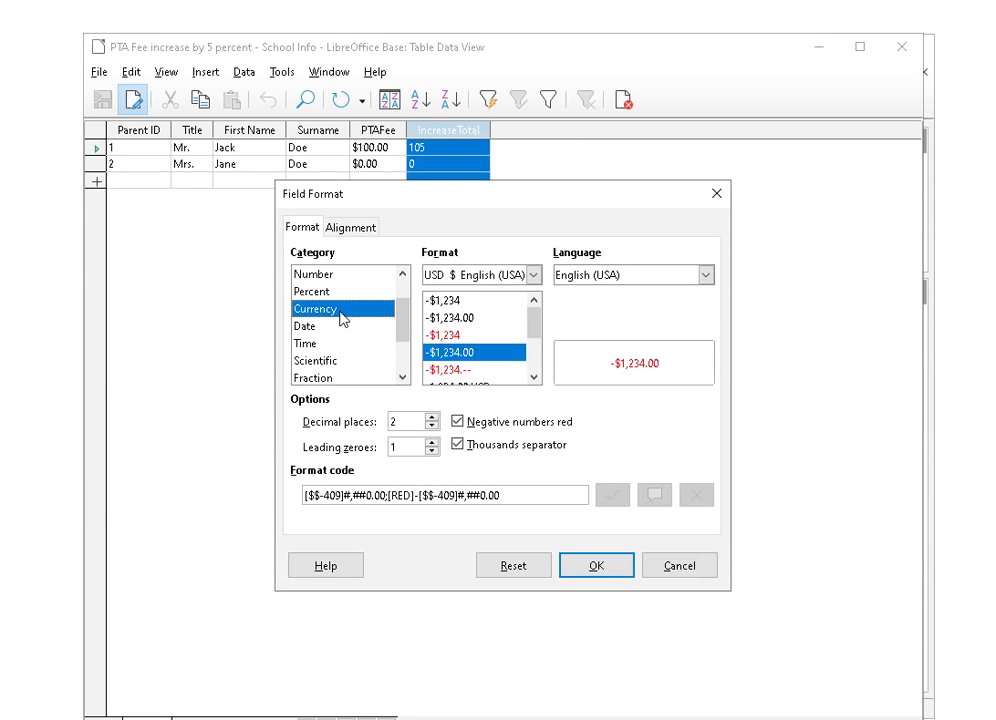
{"action": "left_click", "coordinate": [597, 568]}
{"action": "left_click", "coordinate": [505, 286]}
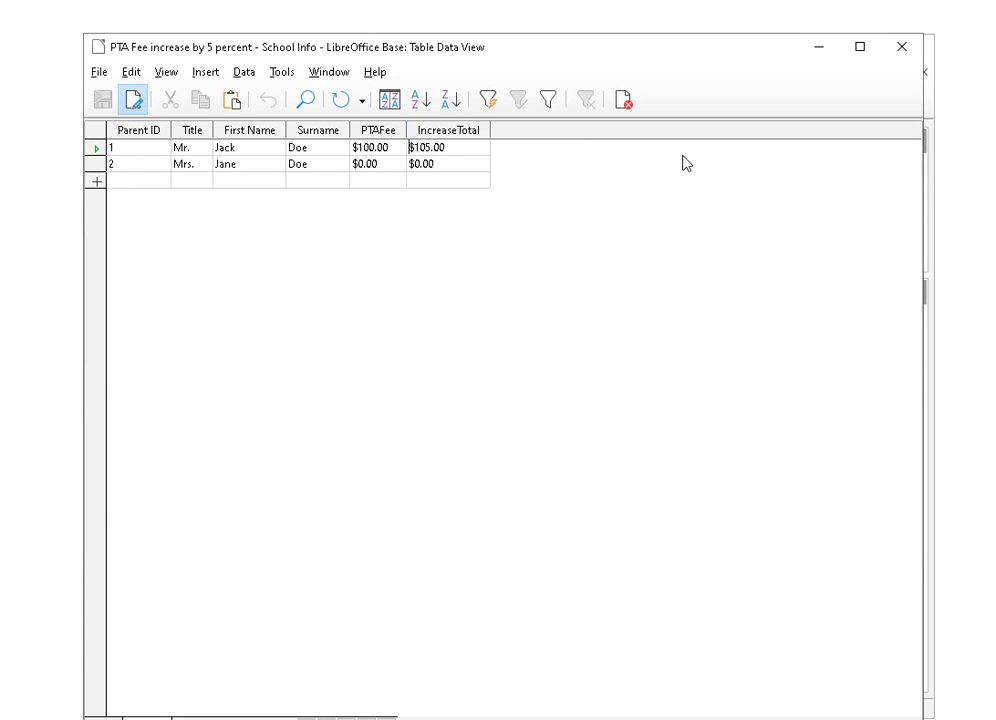
{"action": "left_click", "coordinate": [899, 58]}
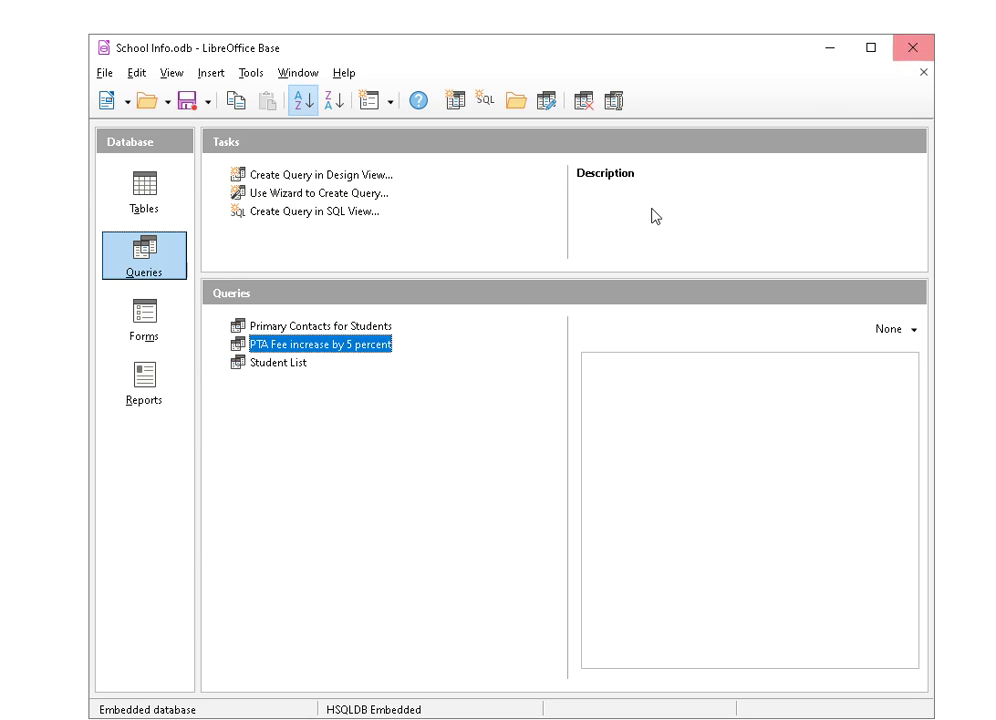
- Reopen the PTA Fee increase by 5 percent query, reapply the two-decimal USD currency format to IncreaseTotal, and close the results
{"action": "double_click", "coordinate": [357, 343]}
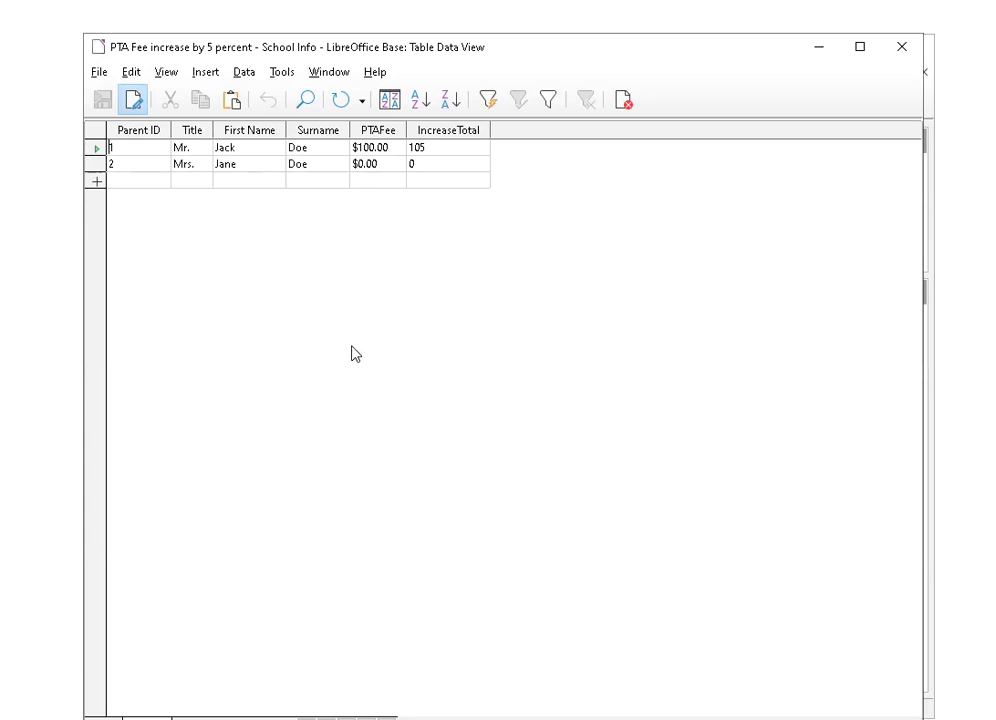
{"action": "right_click", "coordinate": [466, 136]}
{"action": "left_click", "coordinate": [498, 151]}
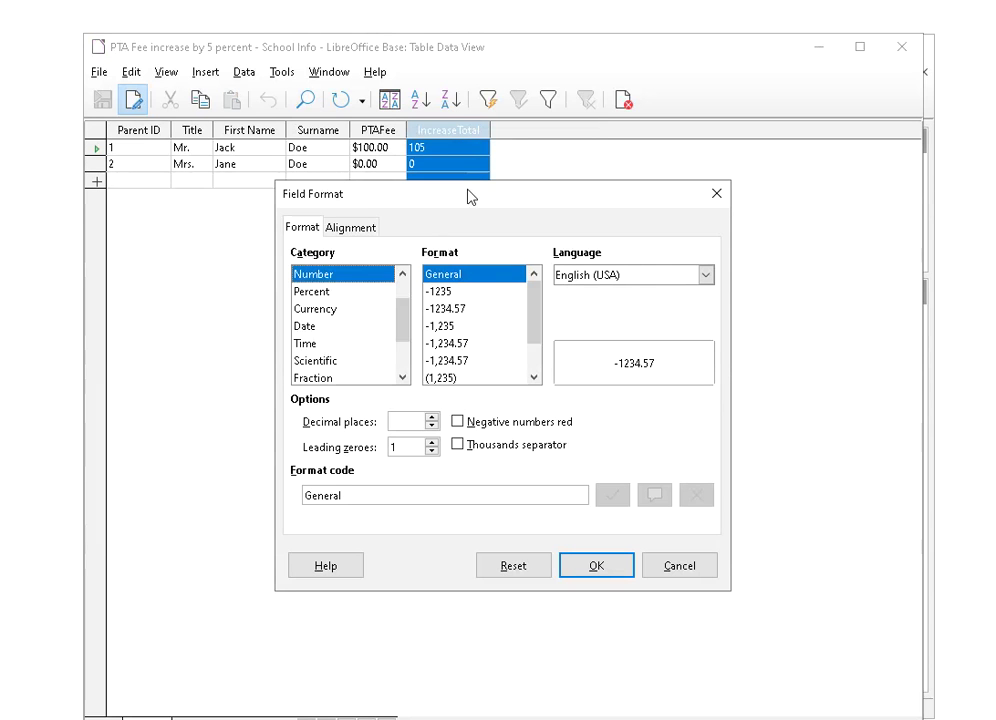
{"action": "left_click", "coordinate": [318, 308]}
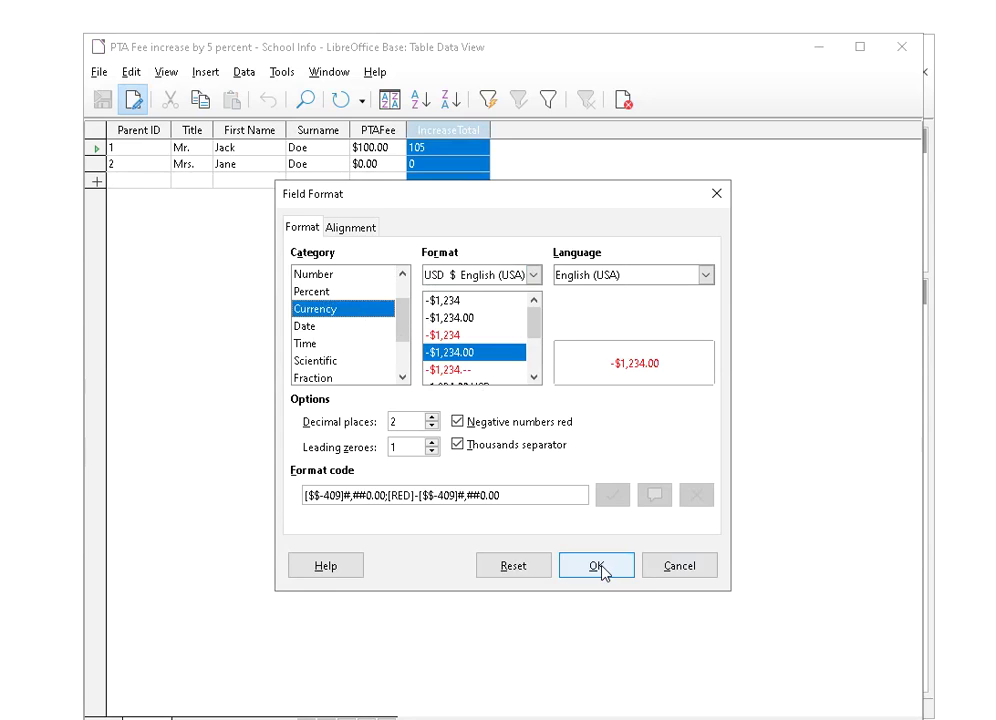
{"action": "left_click", "coordinate": [596, 565]}
{"action": "left_click", "coordinate": [540, 285]}
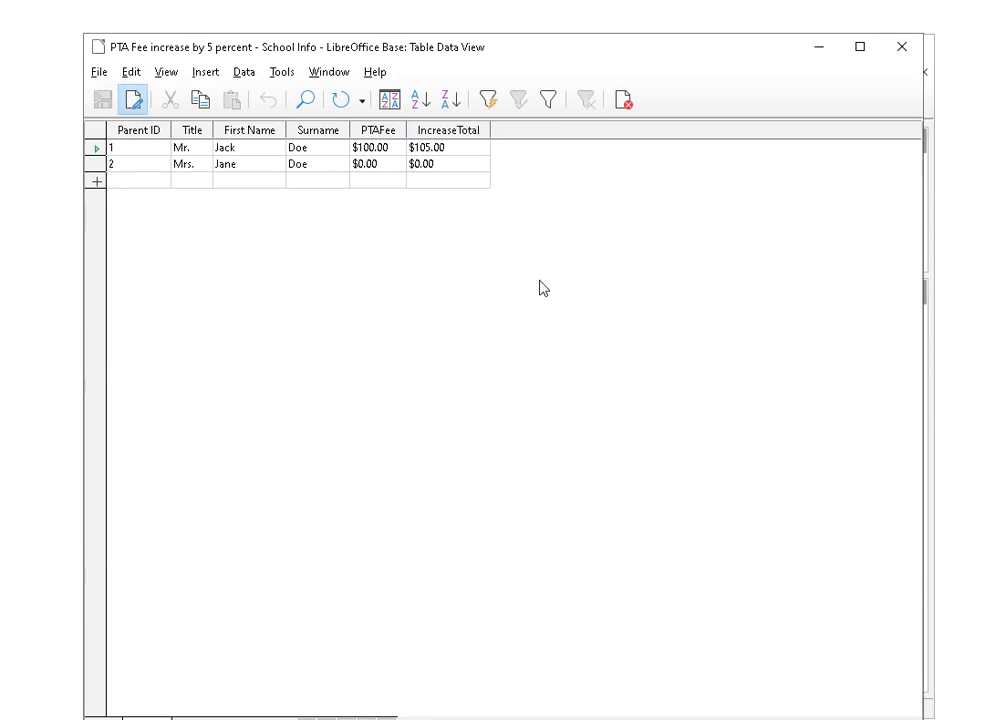
{"action": "left_click", "coordinate": [134, 100]}
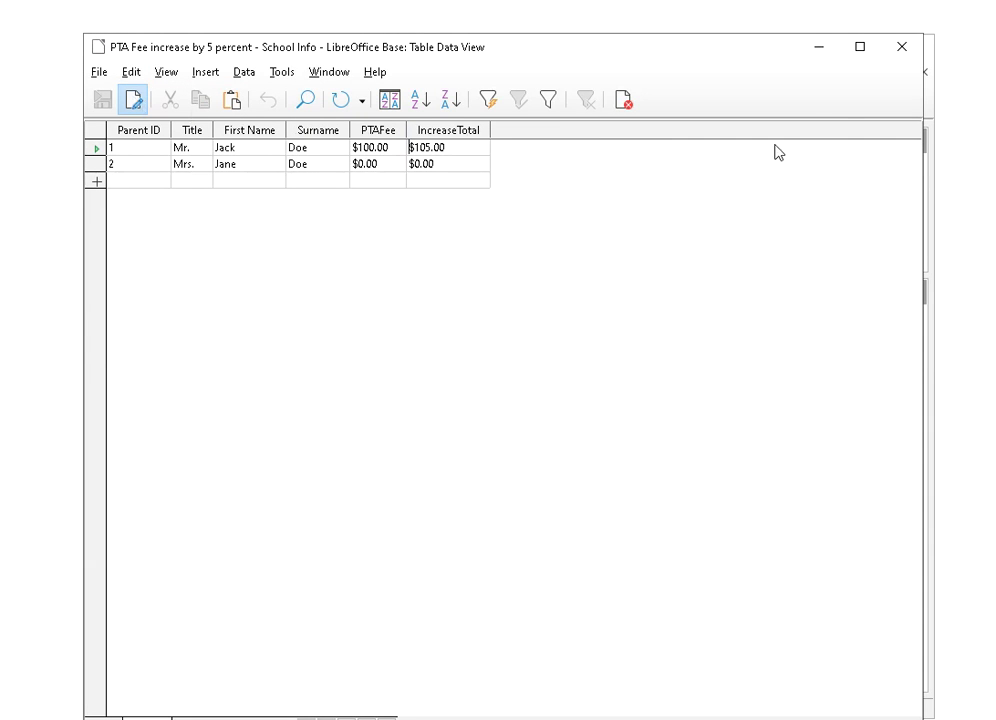
{"action": "left_click", "coordinate": [624, 102]}
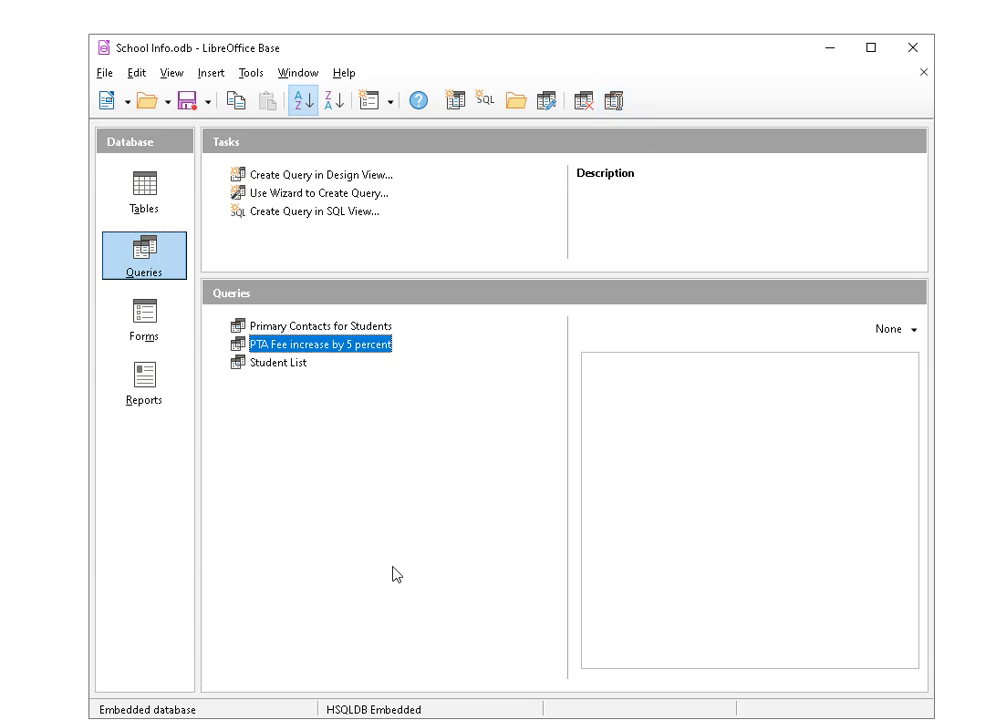